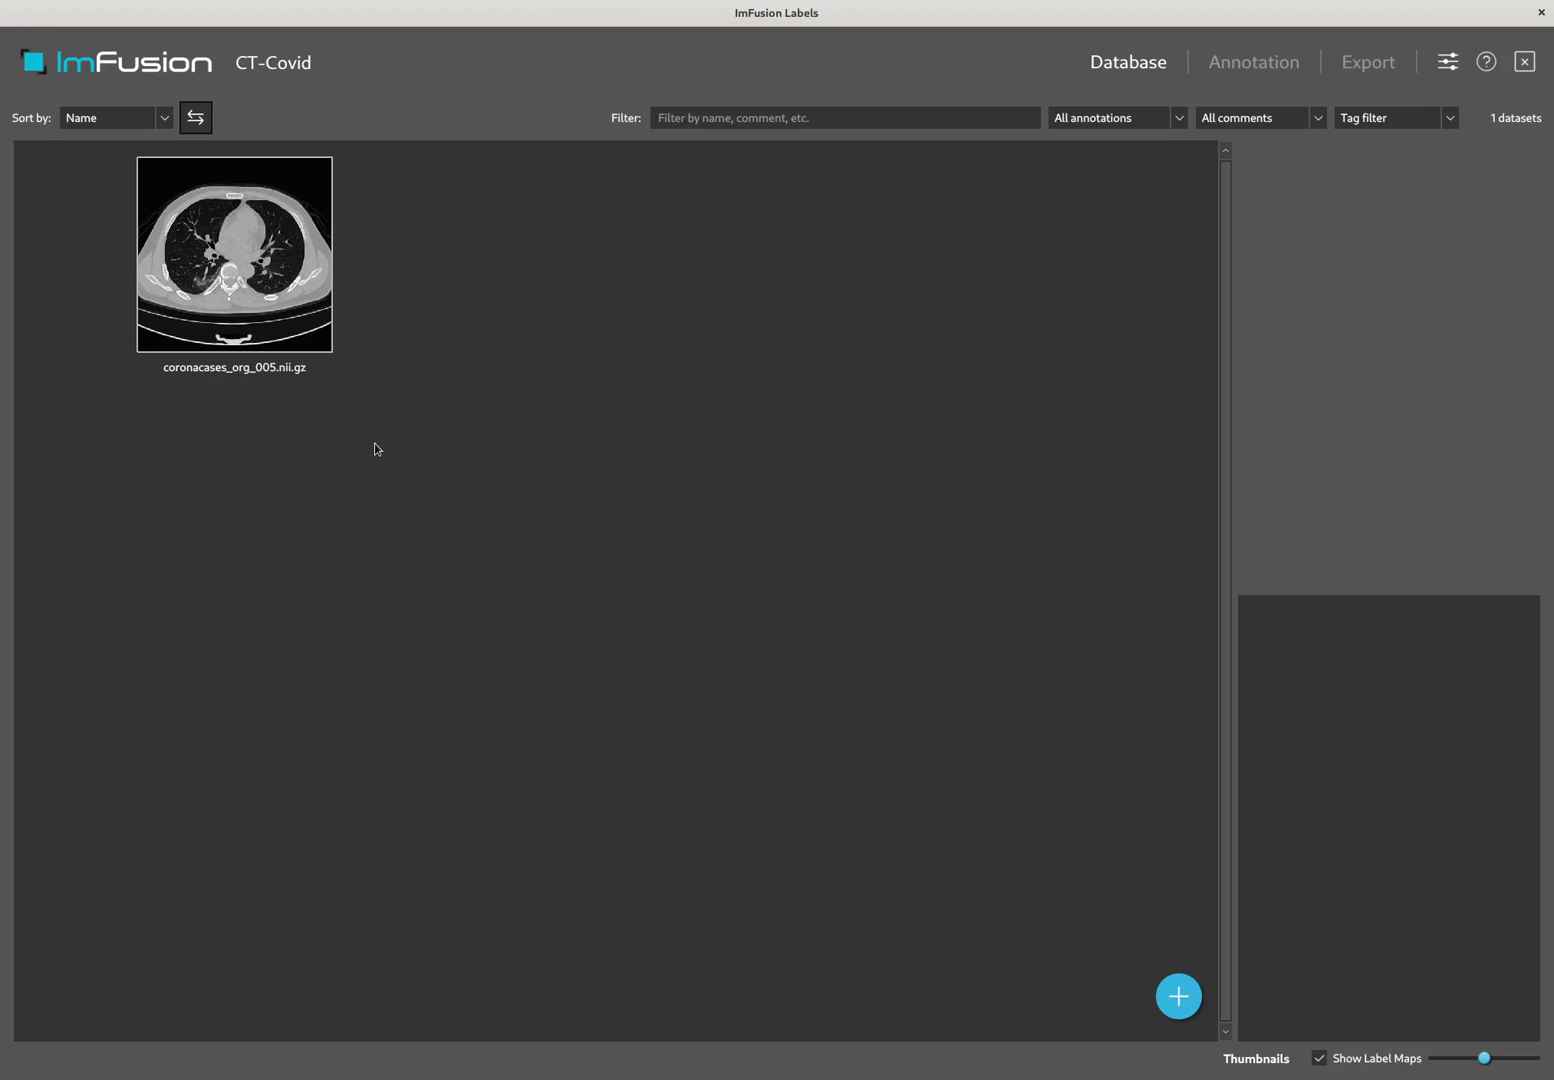
click(1180, 997)
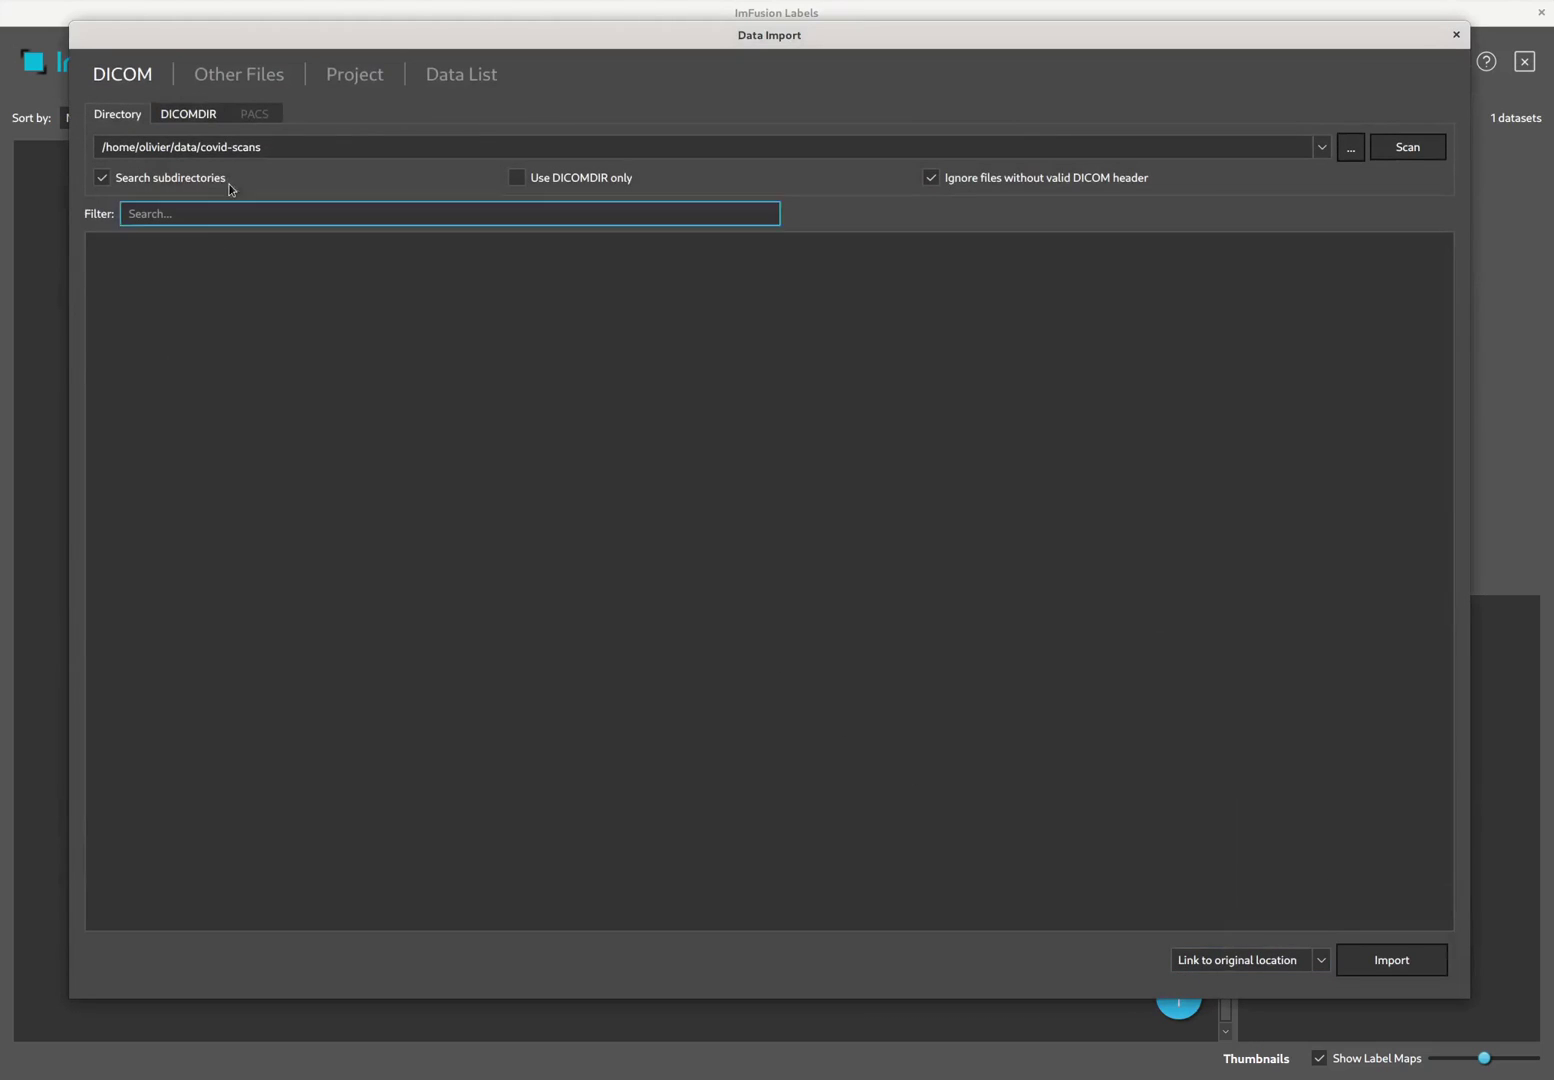
click(239, 74)
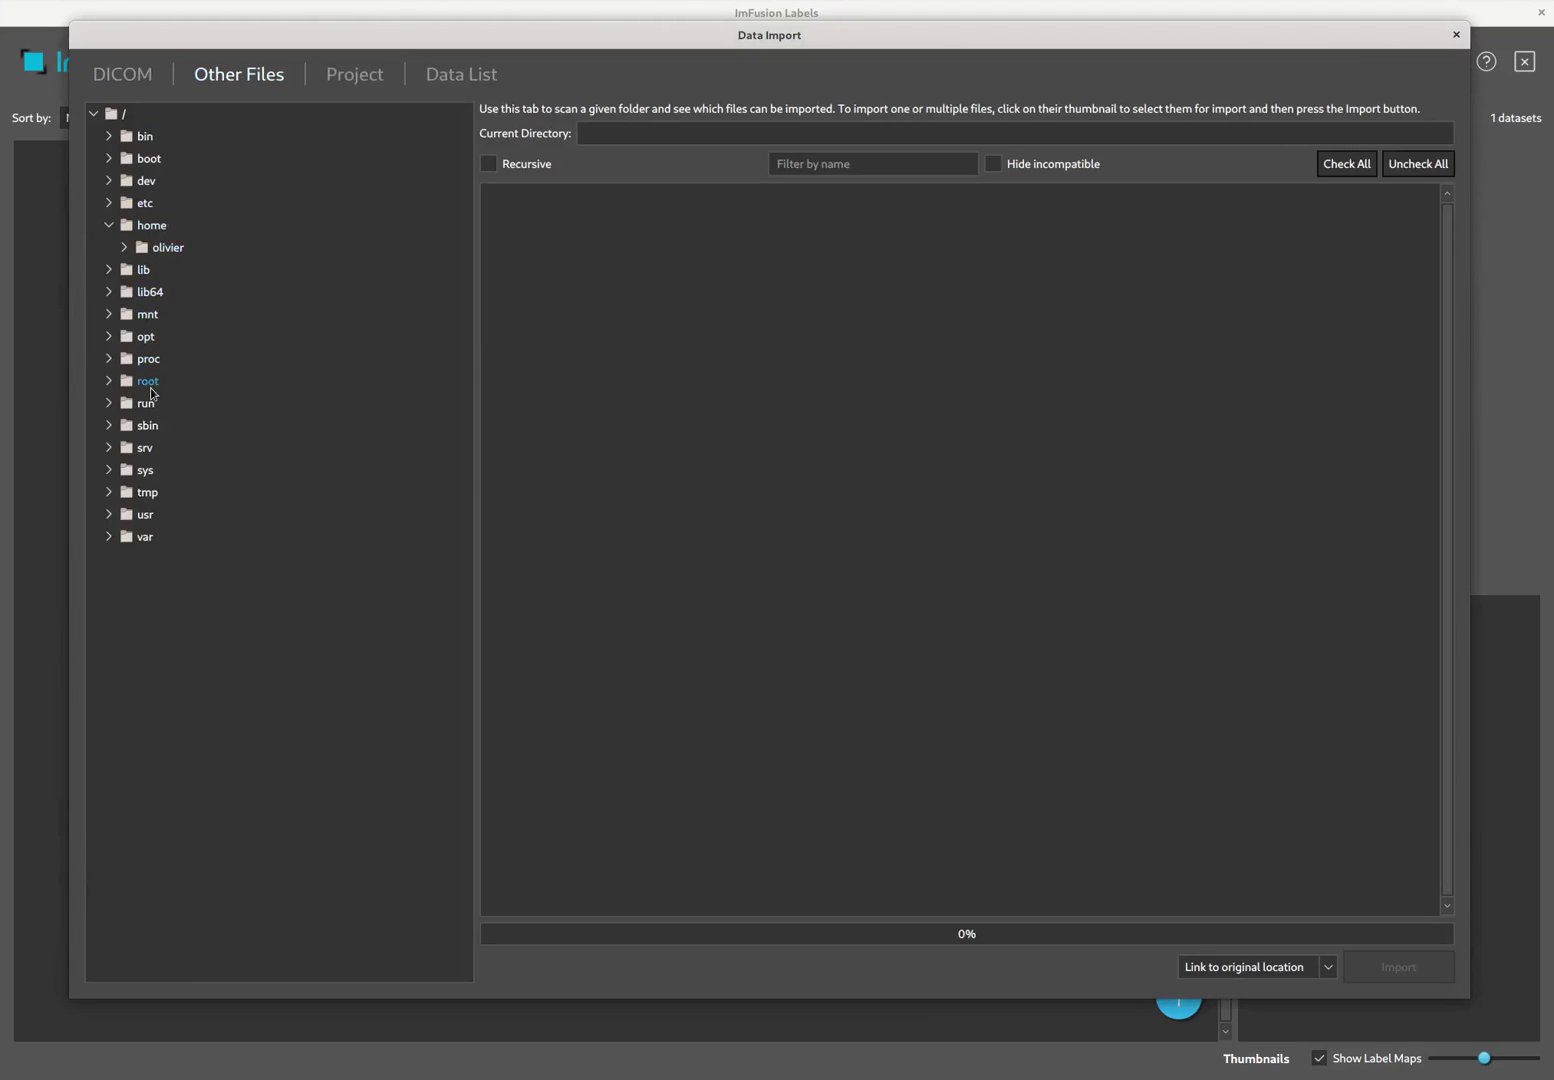
key(Escape)
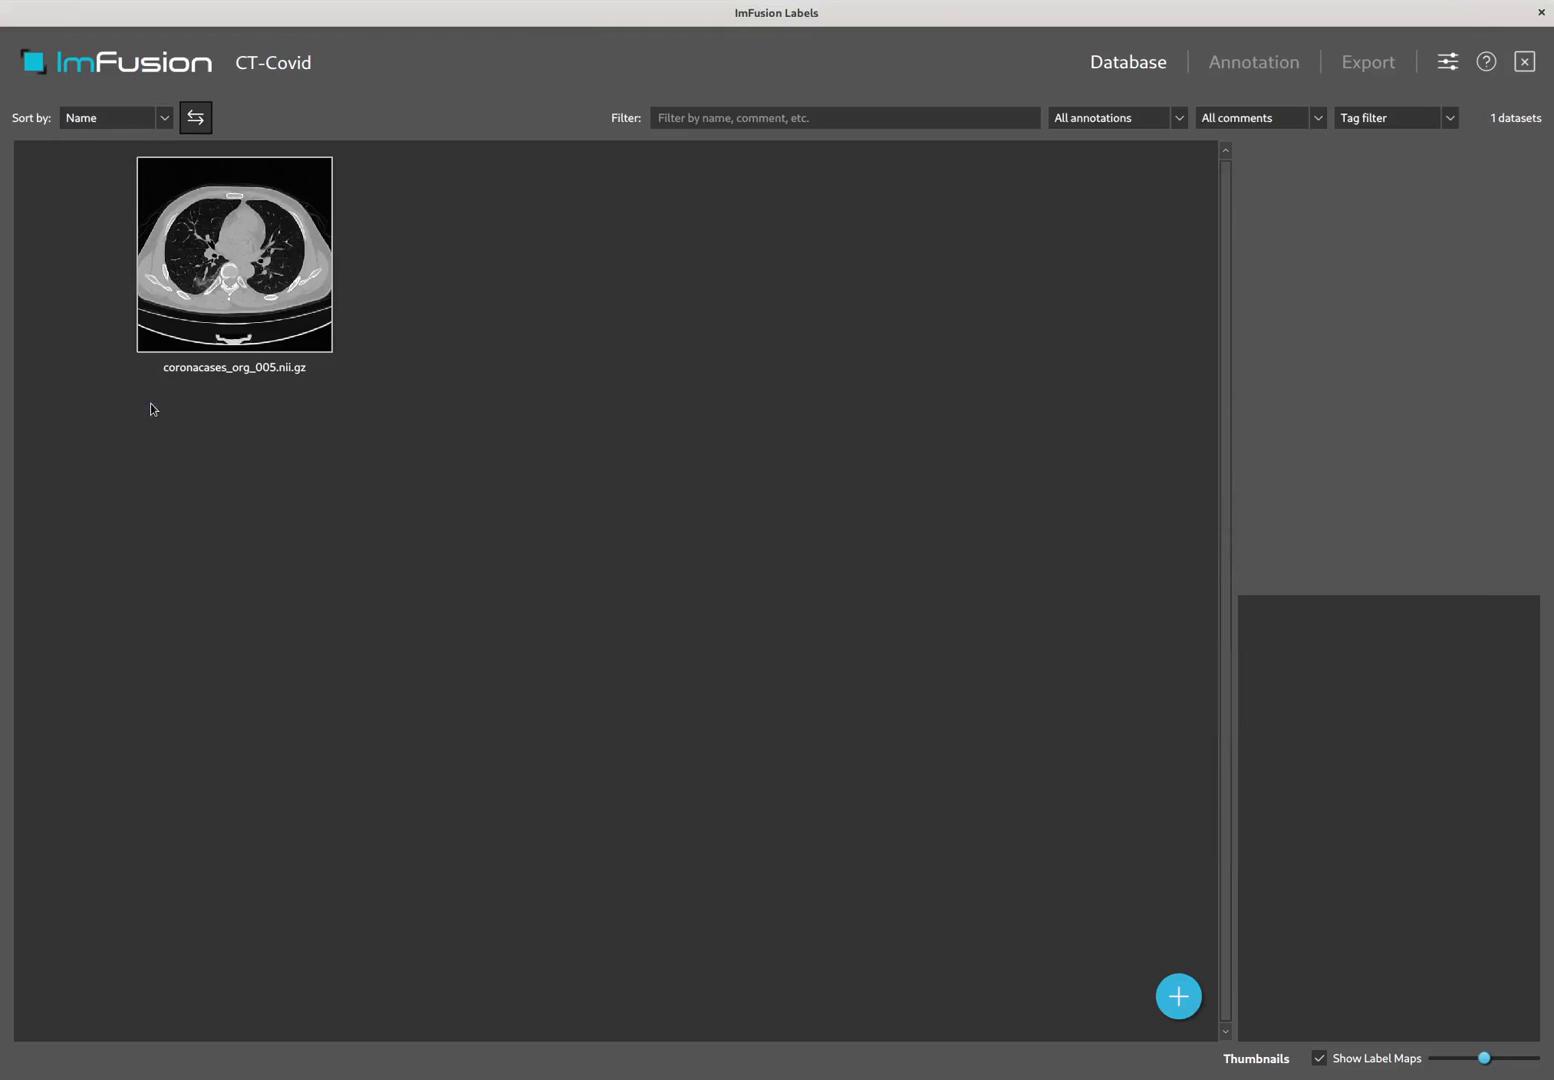
Open the coronacases_org_005.nii.gz scan for annotation and browse its enlarged axial slices.
click(218, 314)
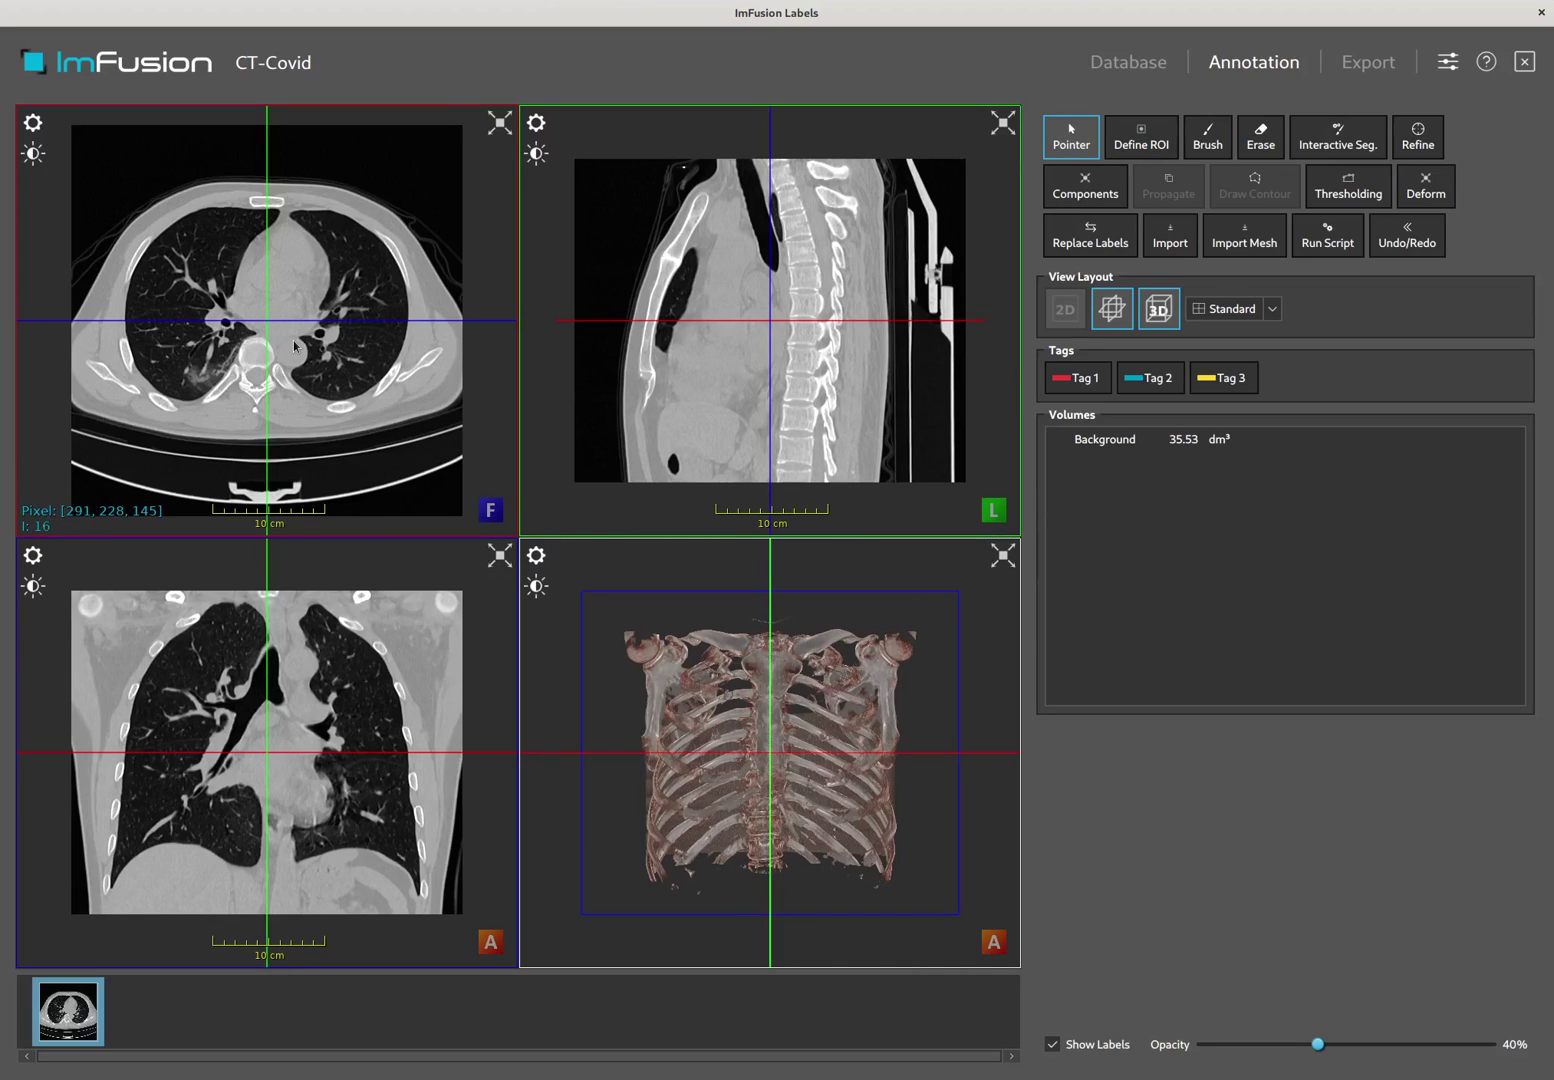
right_drag(292, 348, 309, 302)
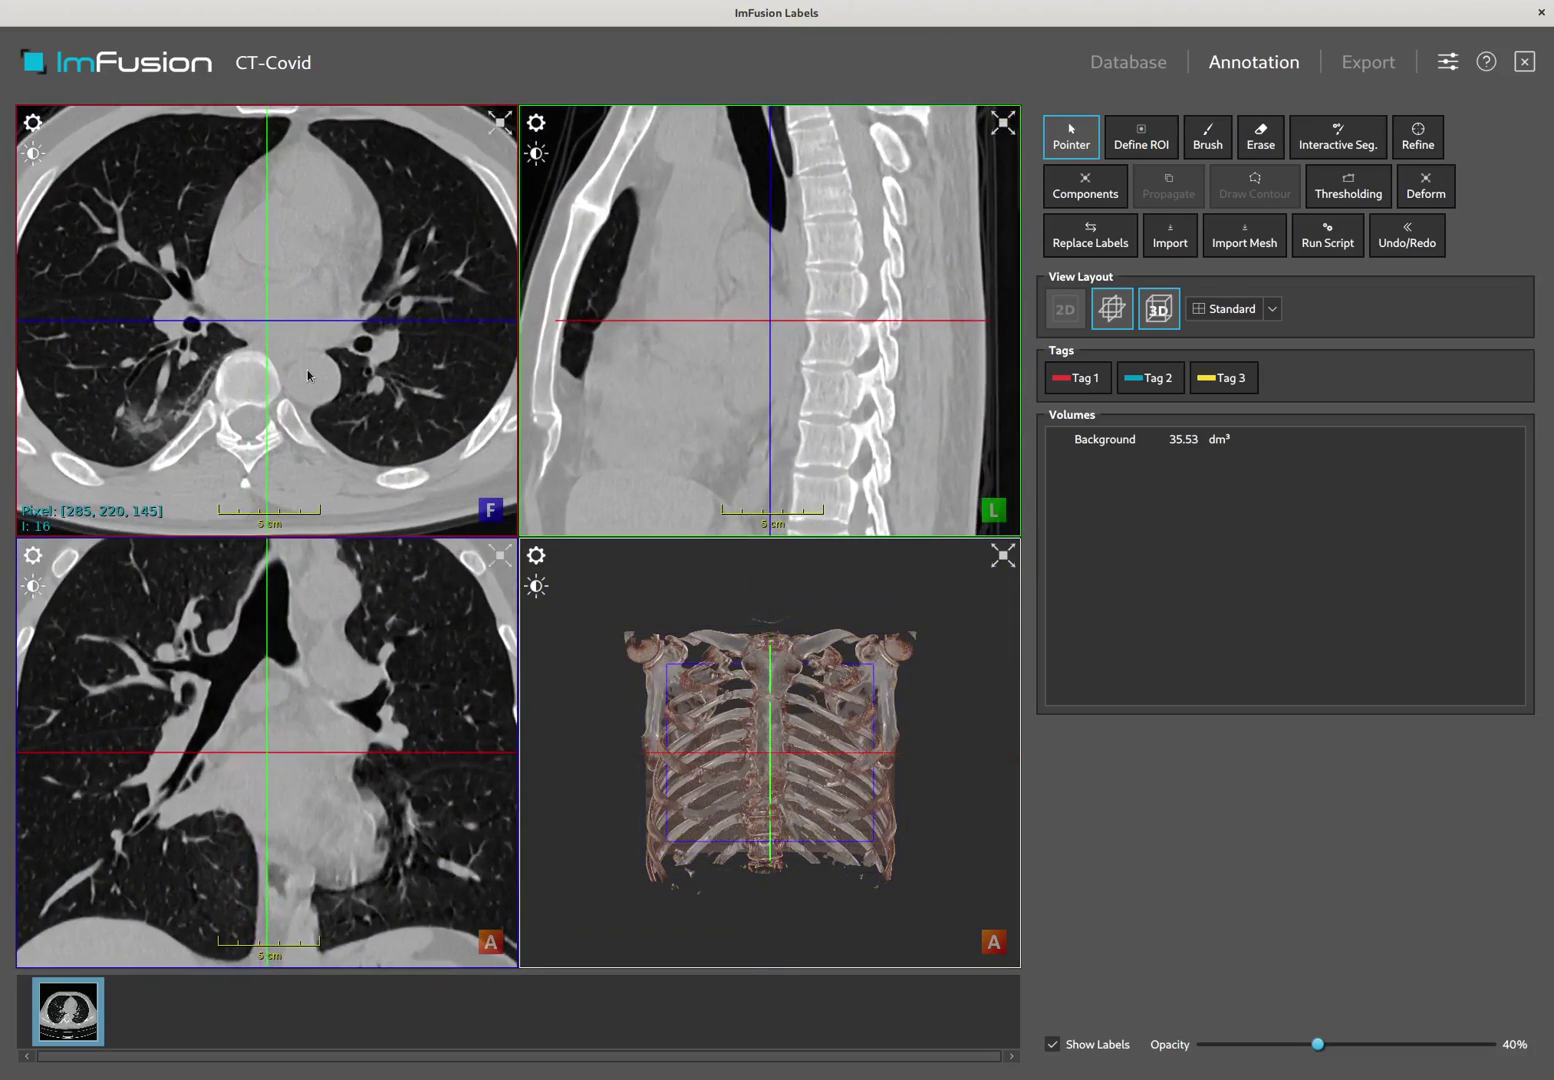
middle_drag(307, 369, 338, 361)
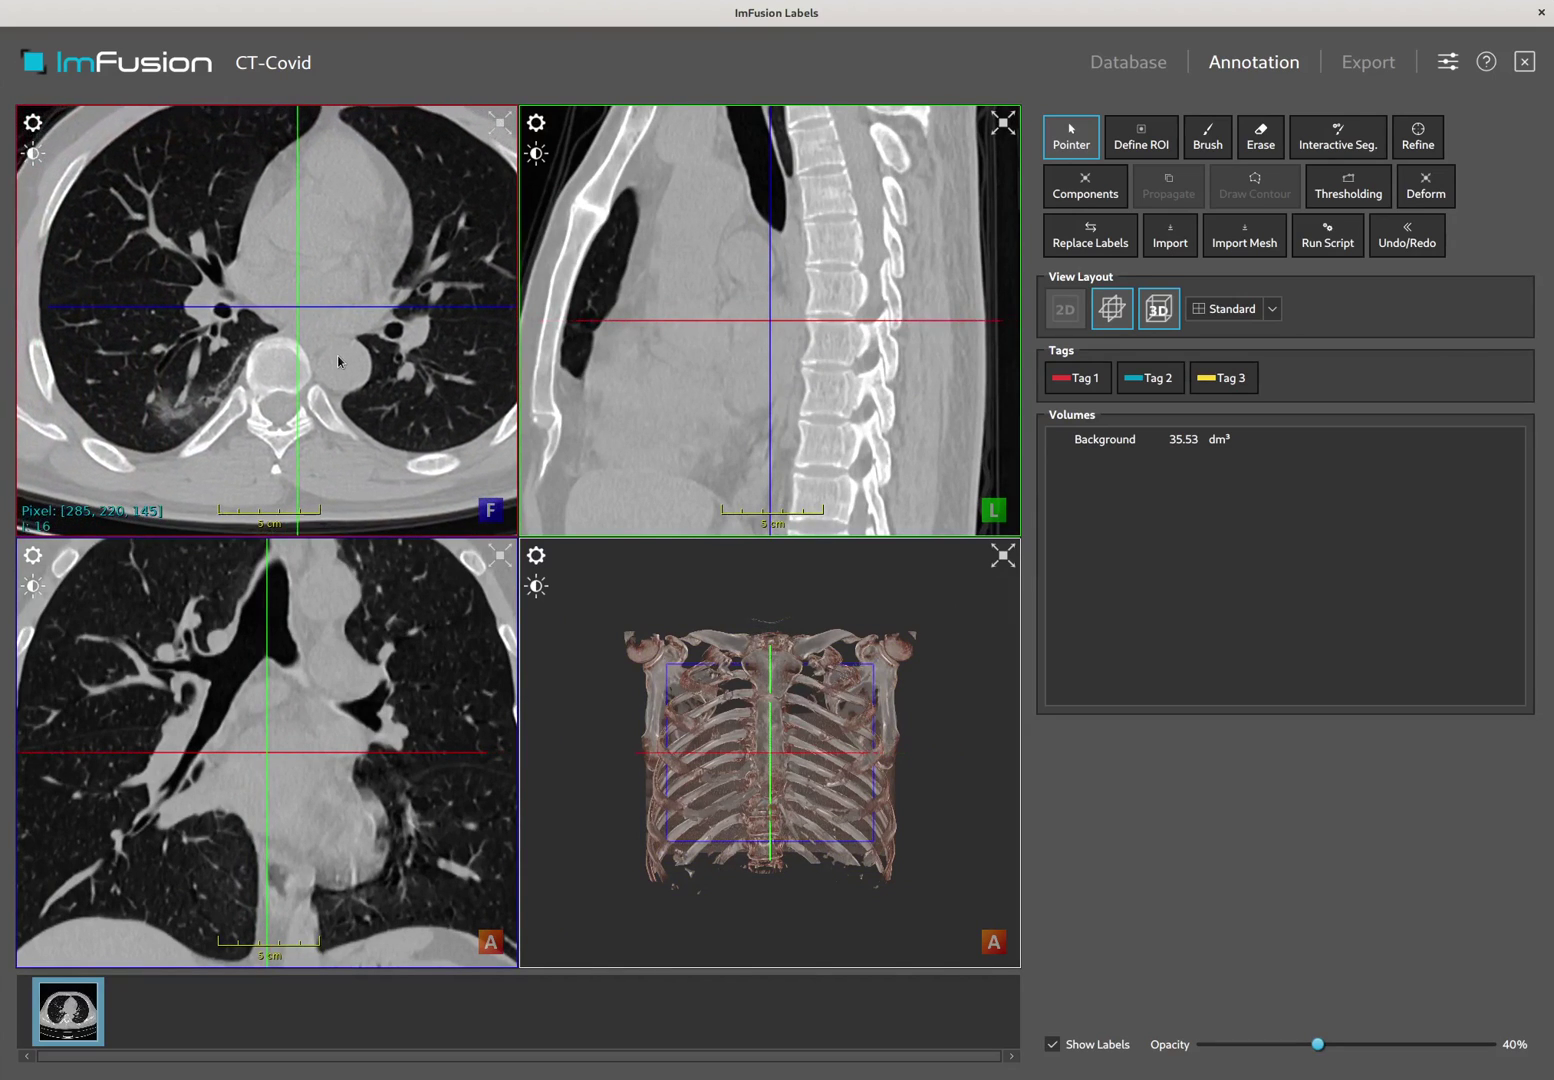
scroll(344, 389, up, 15)
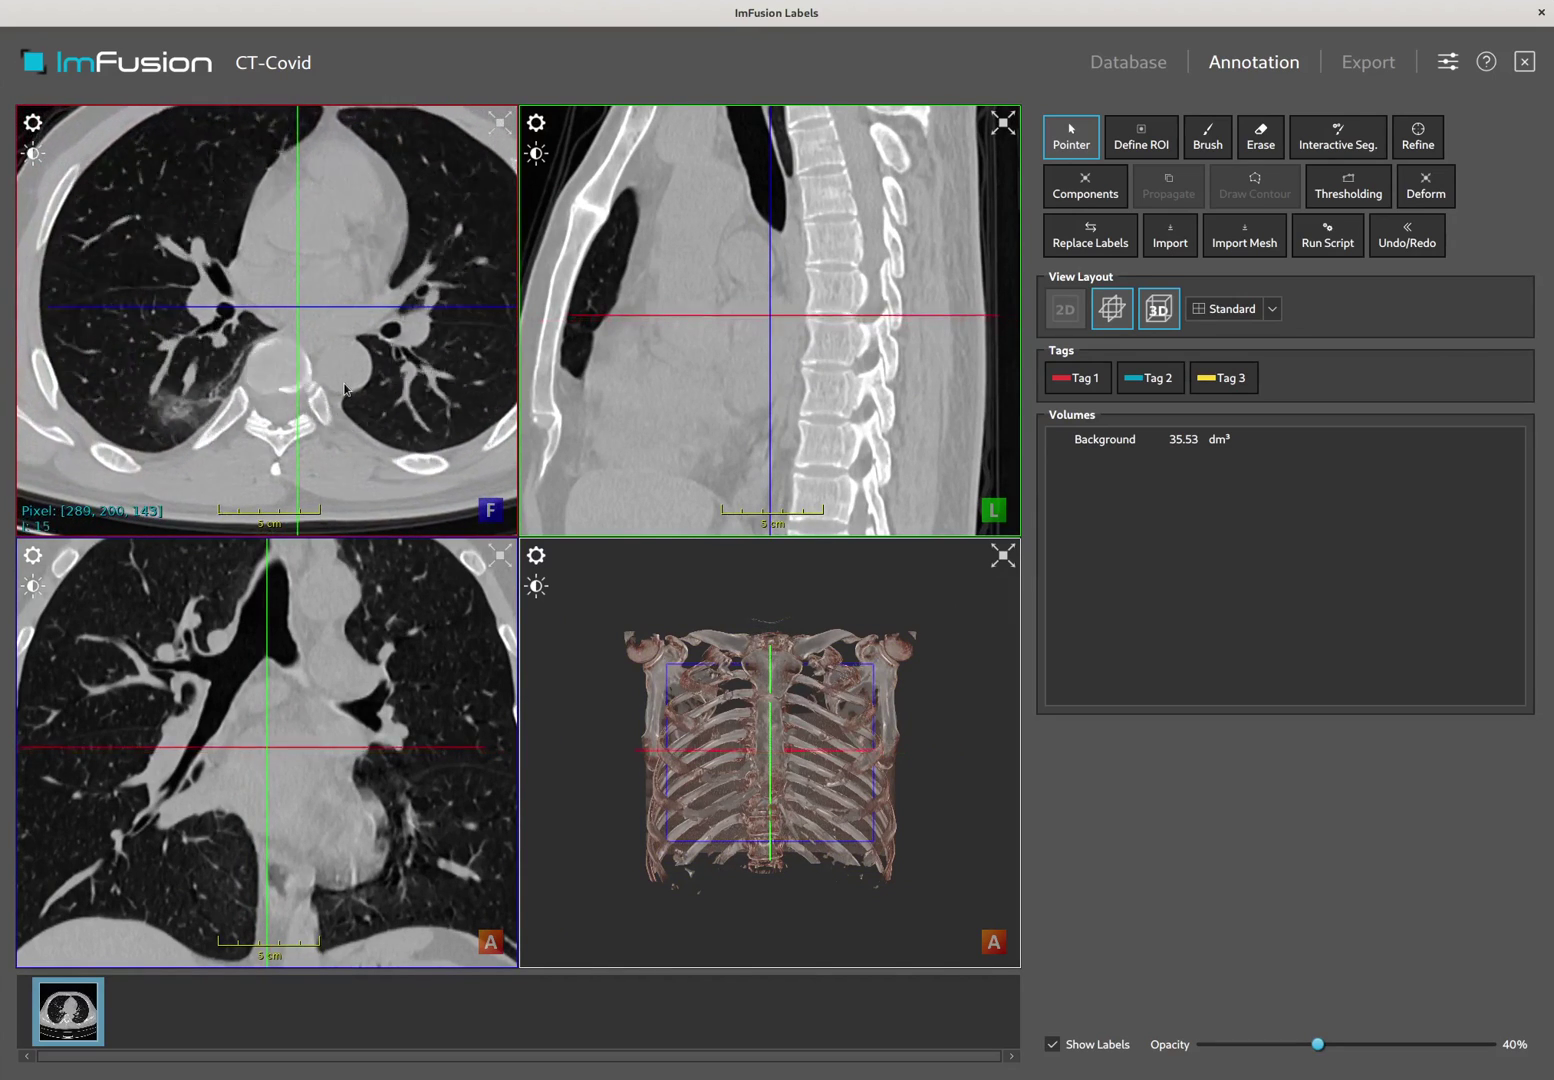
scroll(344, 389, up, 10)
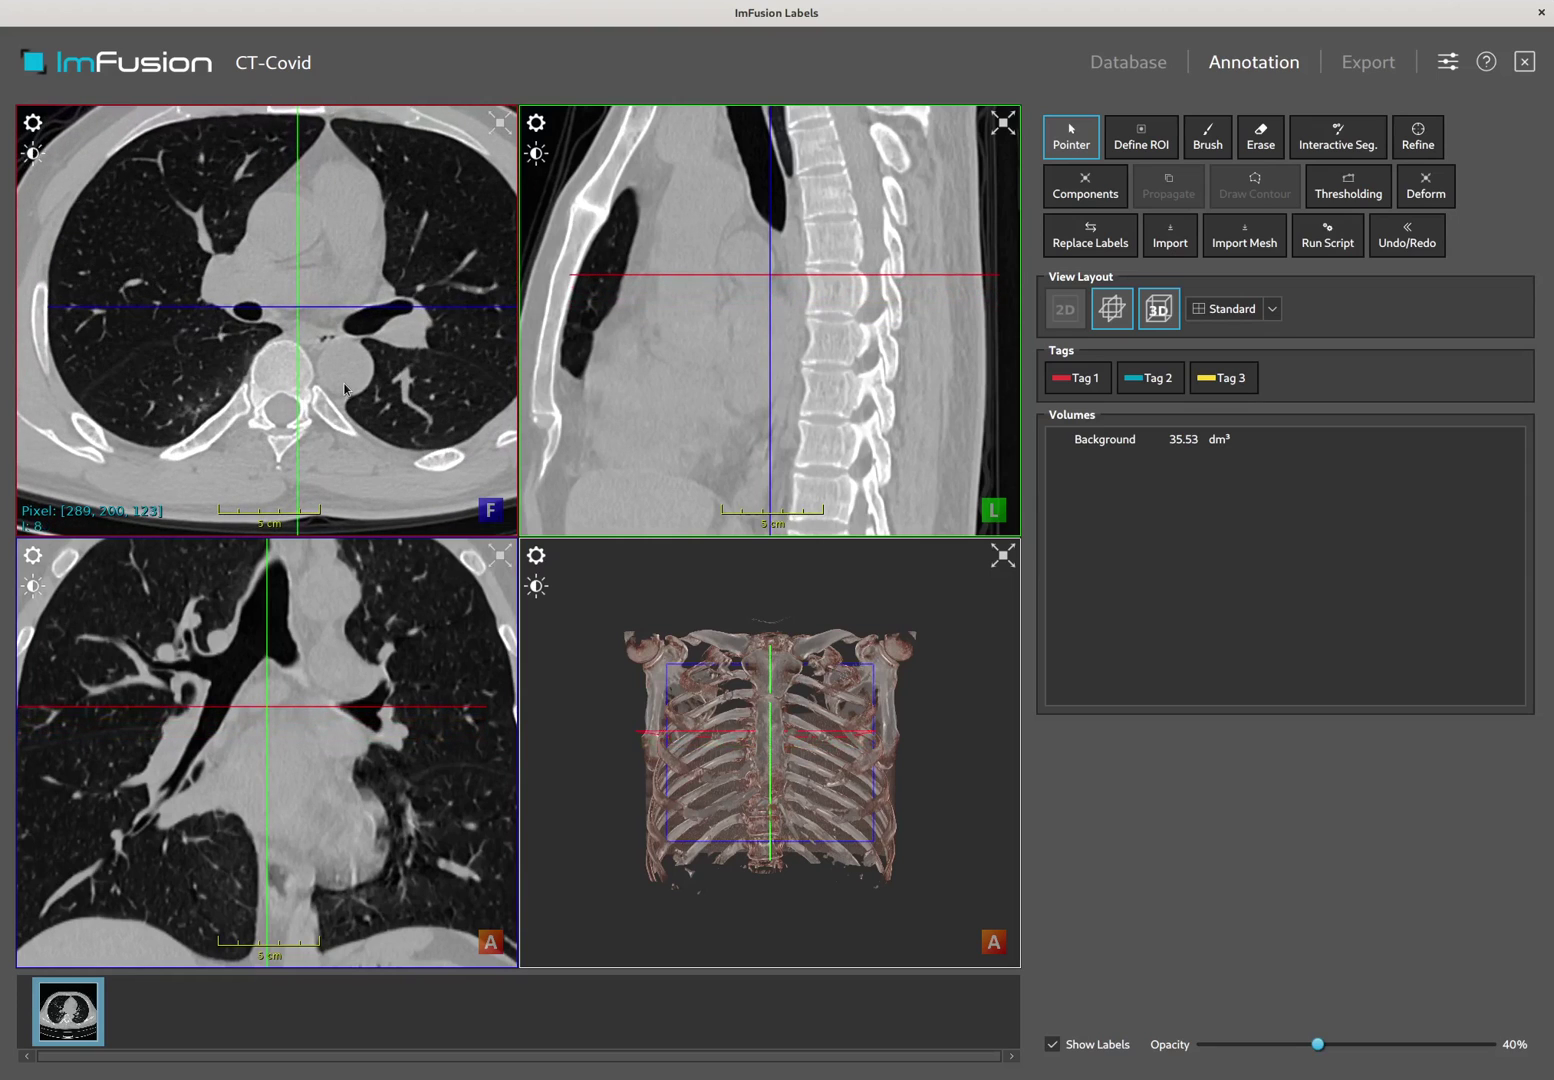
scroll(344, 389, down, 15)
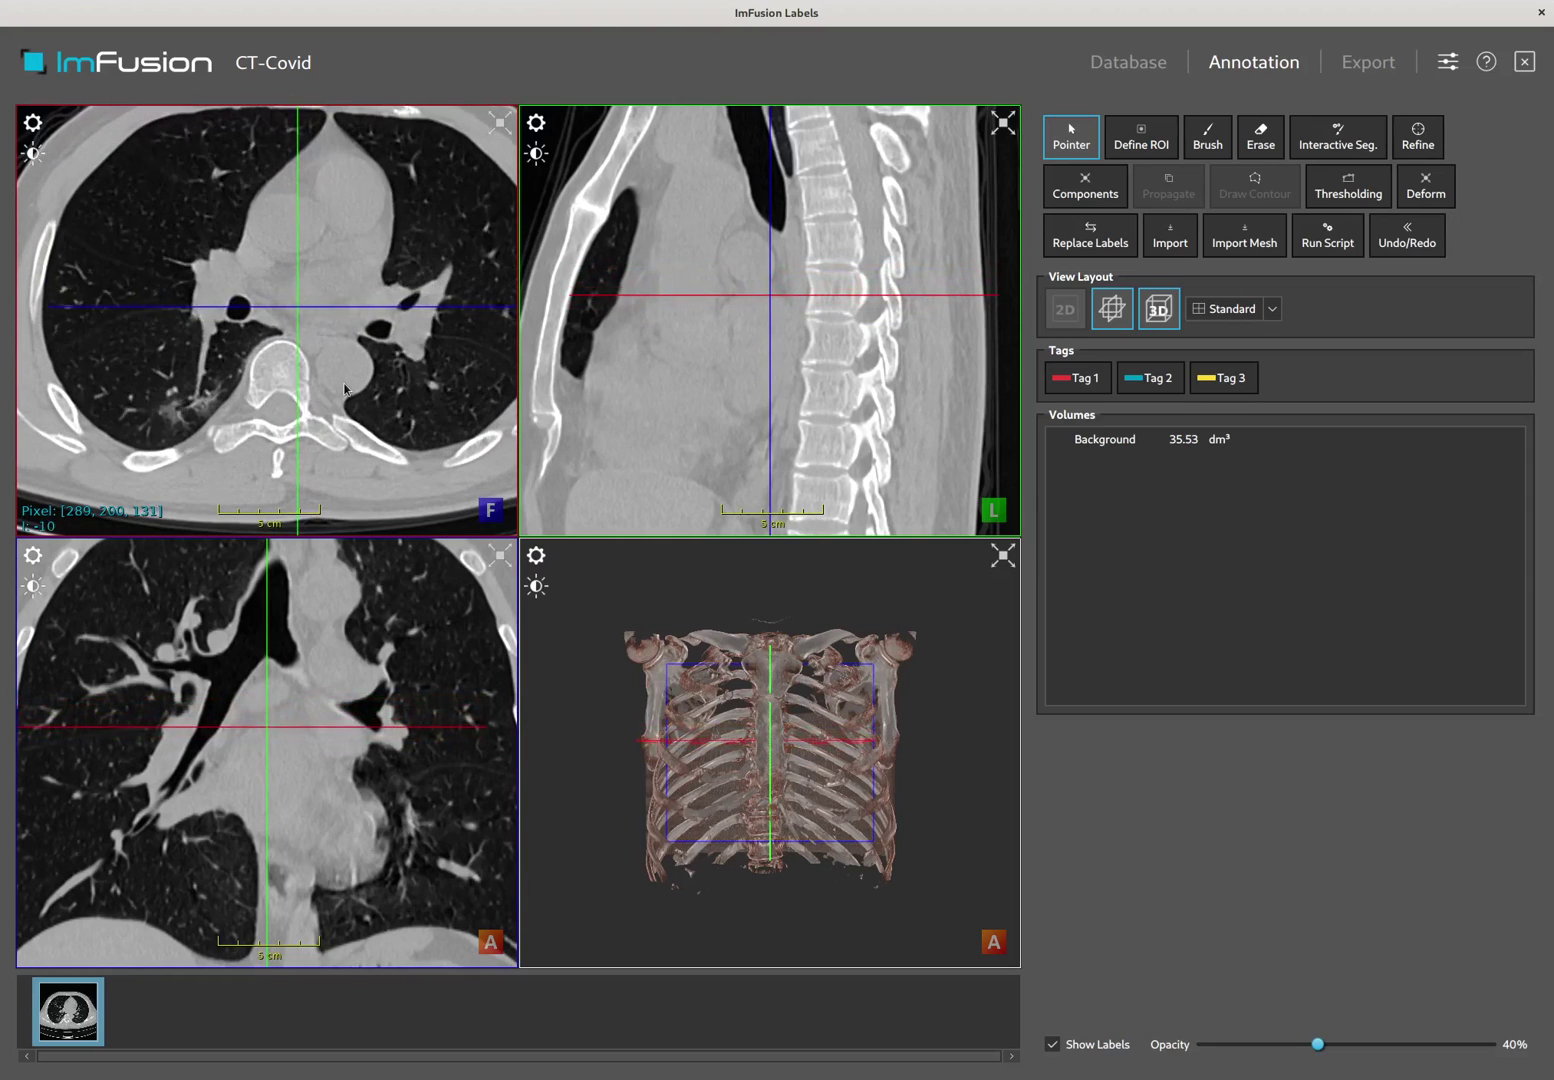
scroll(344, 389, down, 5)
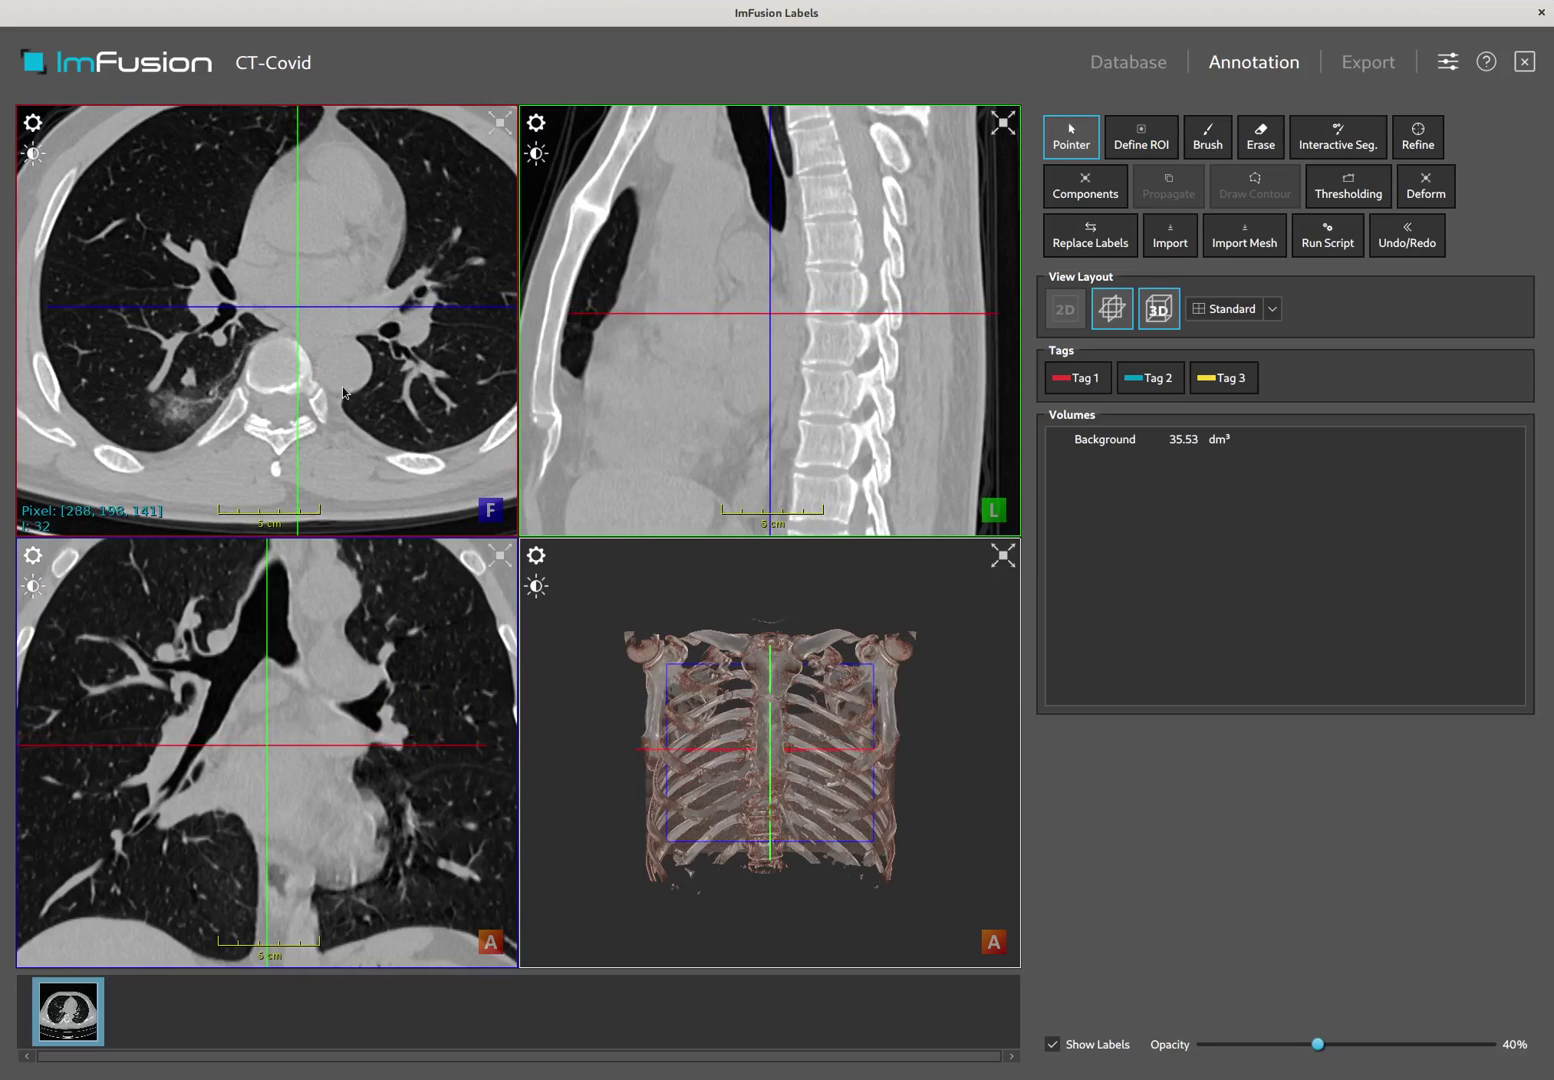
Show the histogram in the axial view and adjust the image windowing to darken the lungs.
right_click(342, 386)
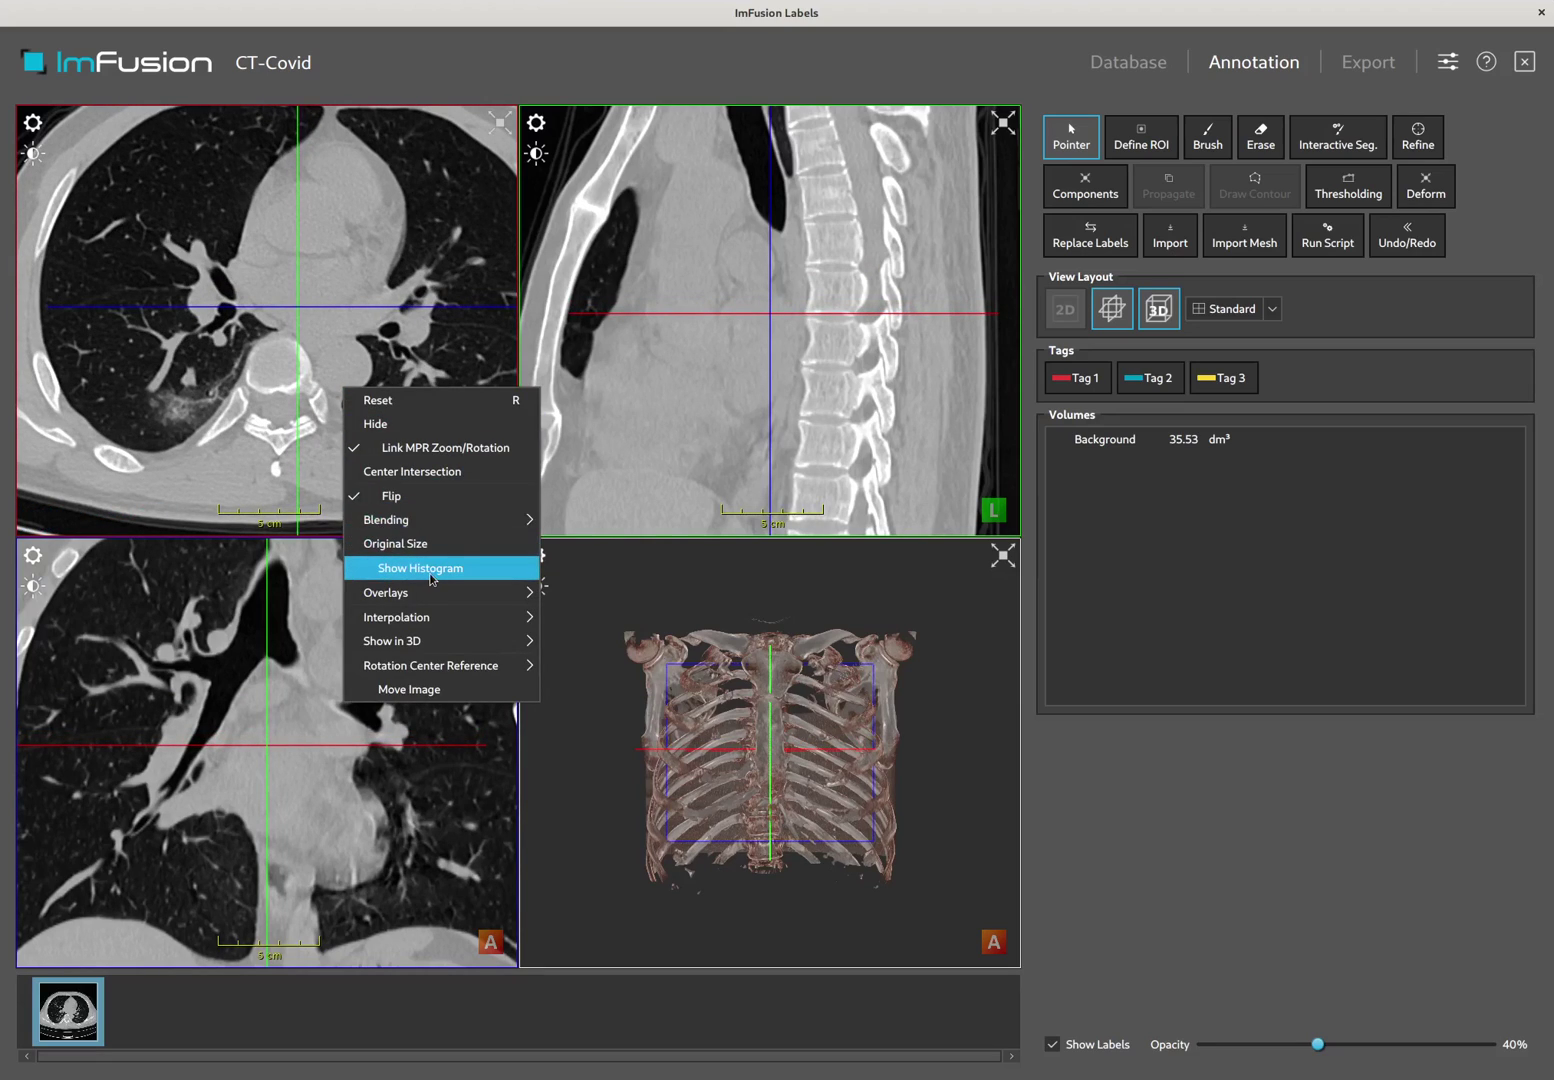
click(432, 578)
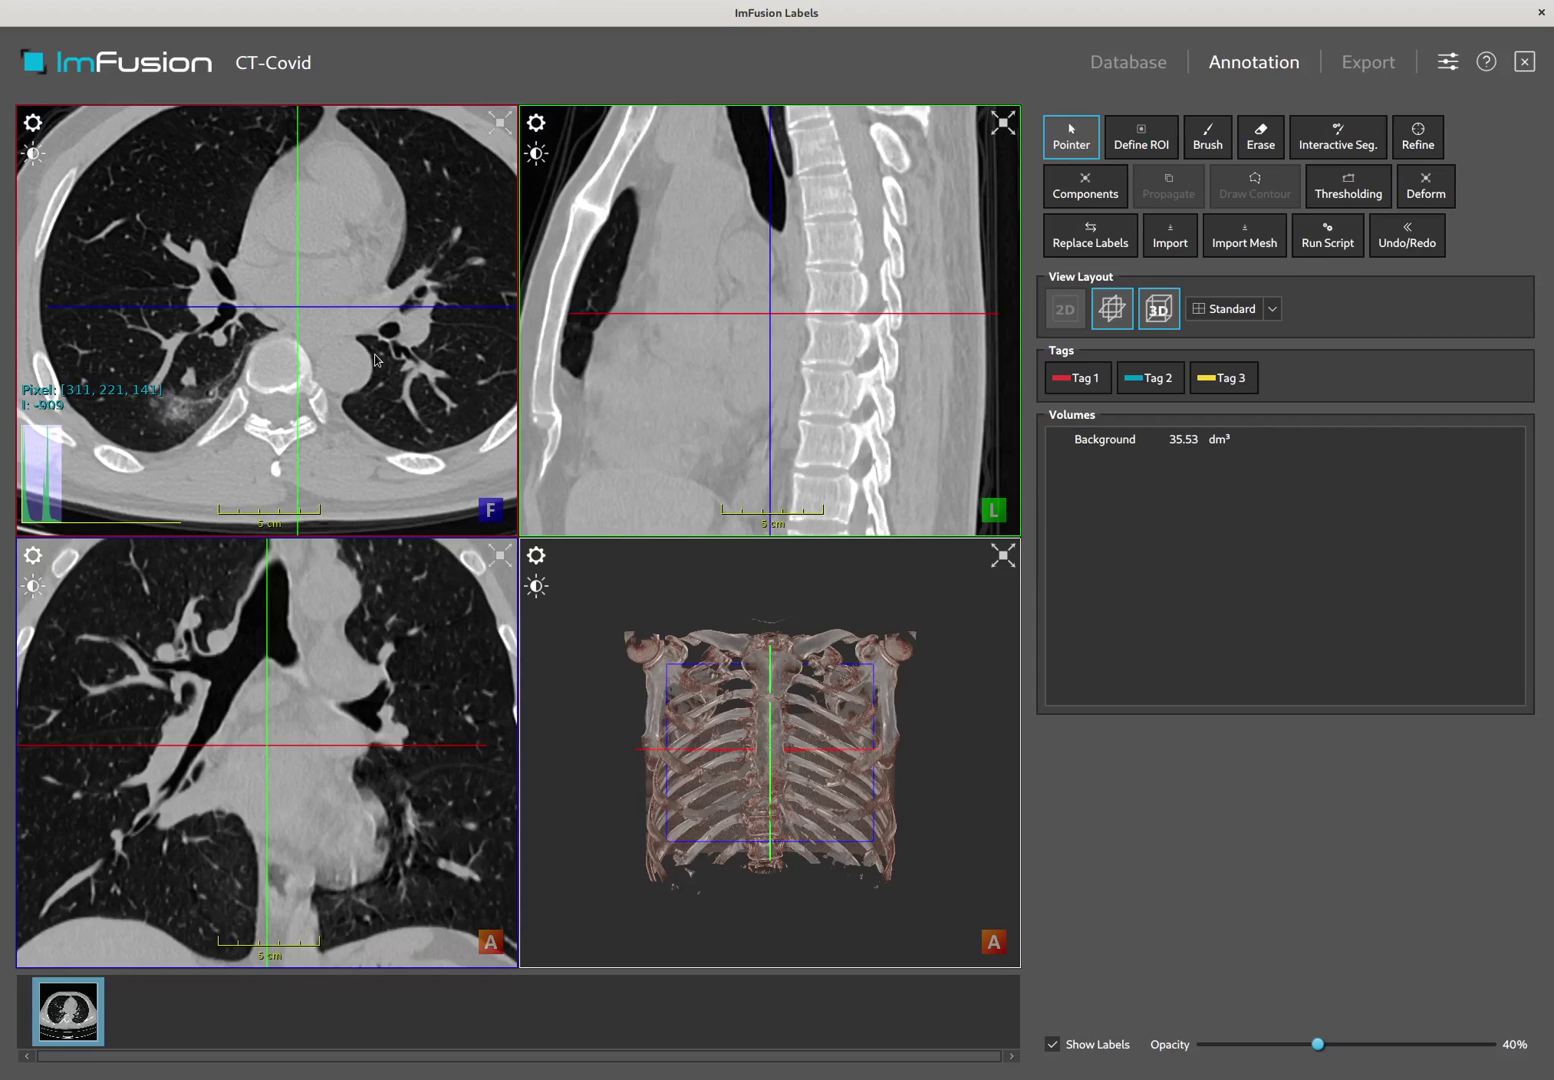
right_drag(375, 355, 412, 447)
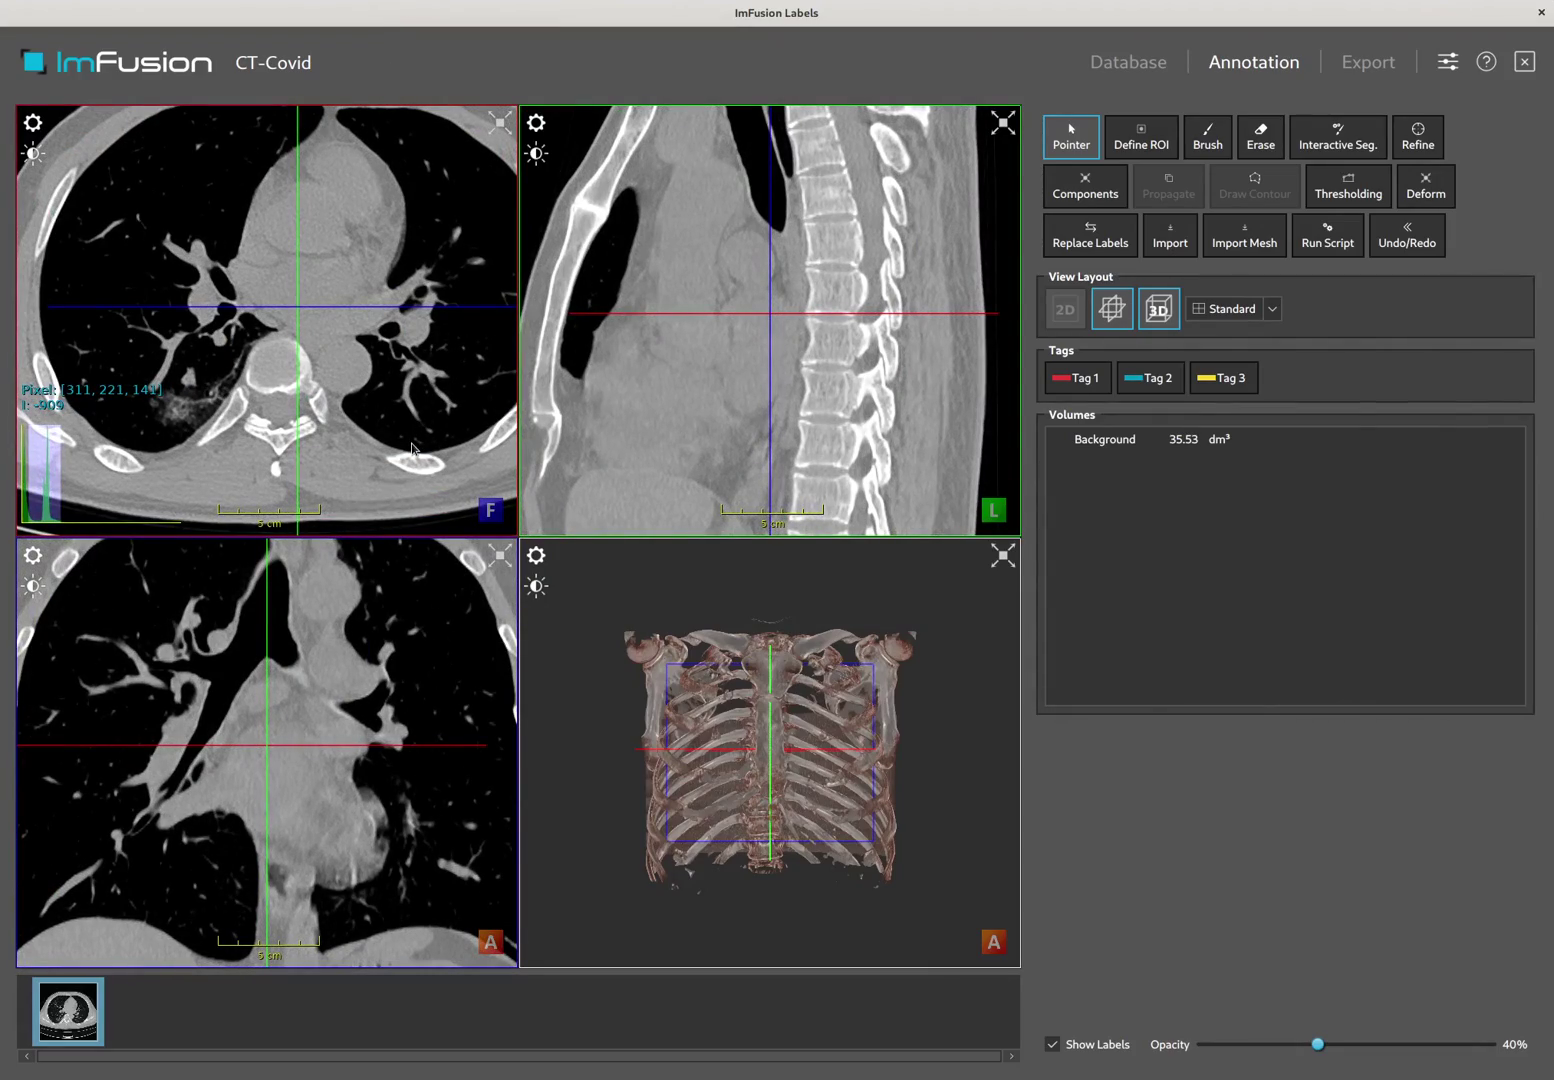
Examine the chest anatomy by repositioning the linked slices from the coronal and 3D views and rotating the rib cage.
click(362, 650)
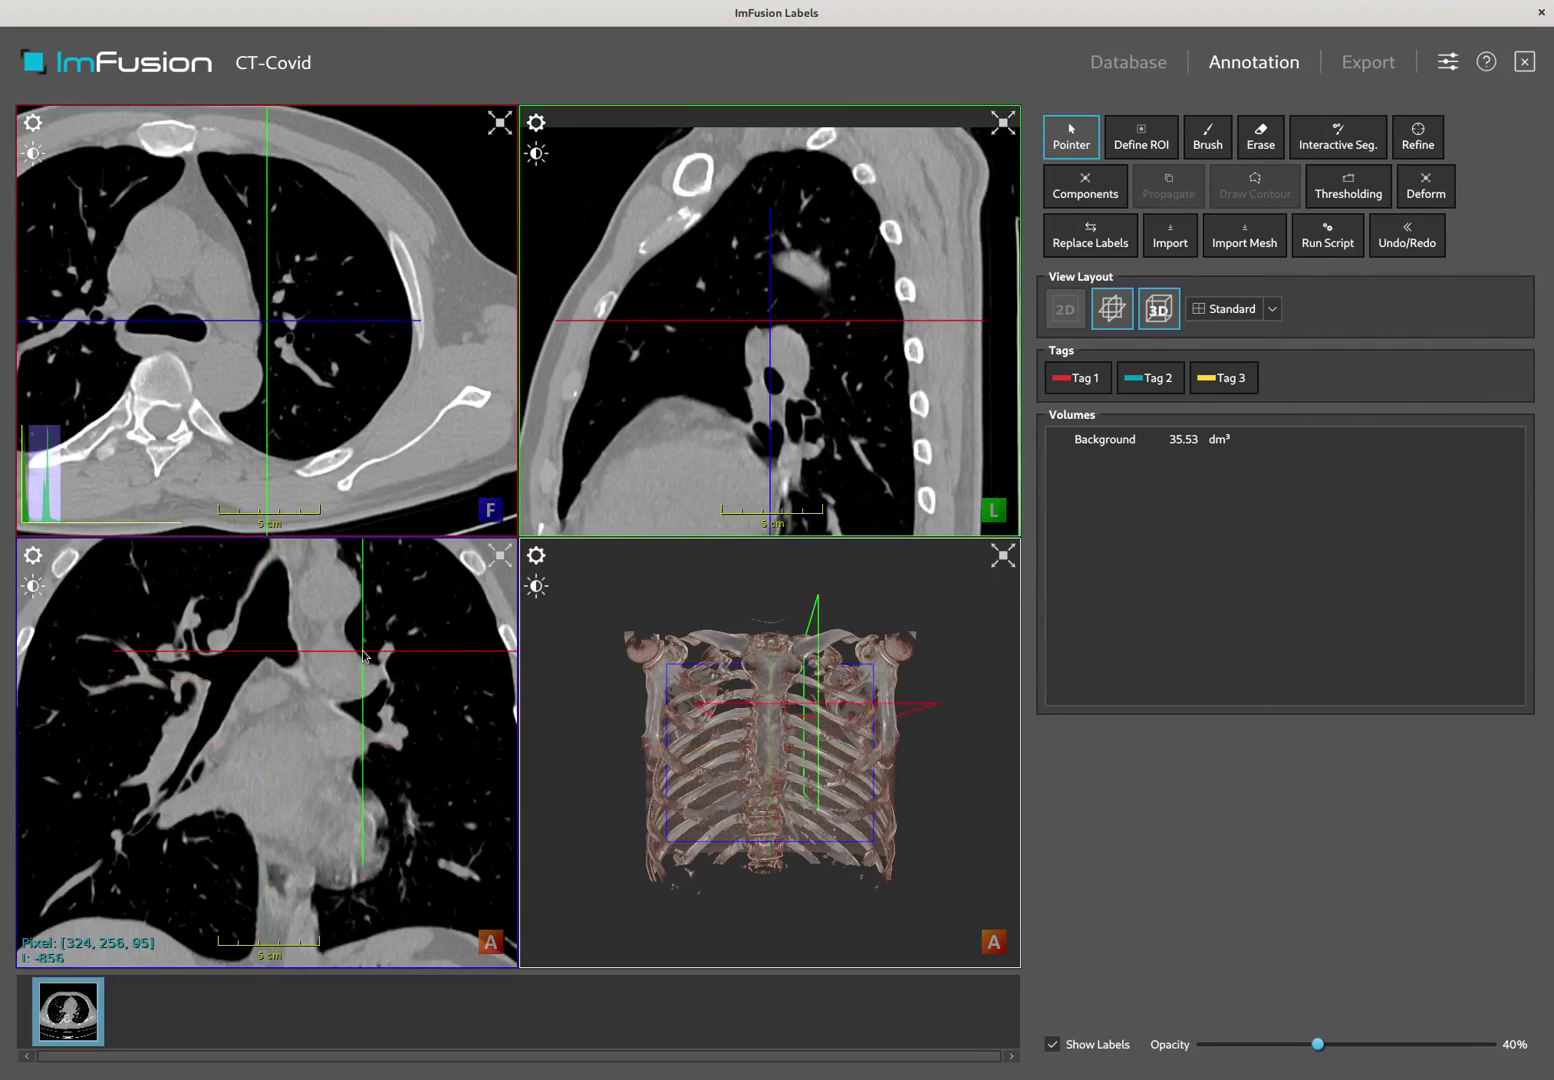
click(203, 801)
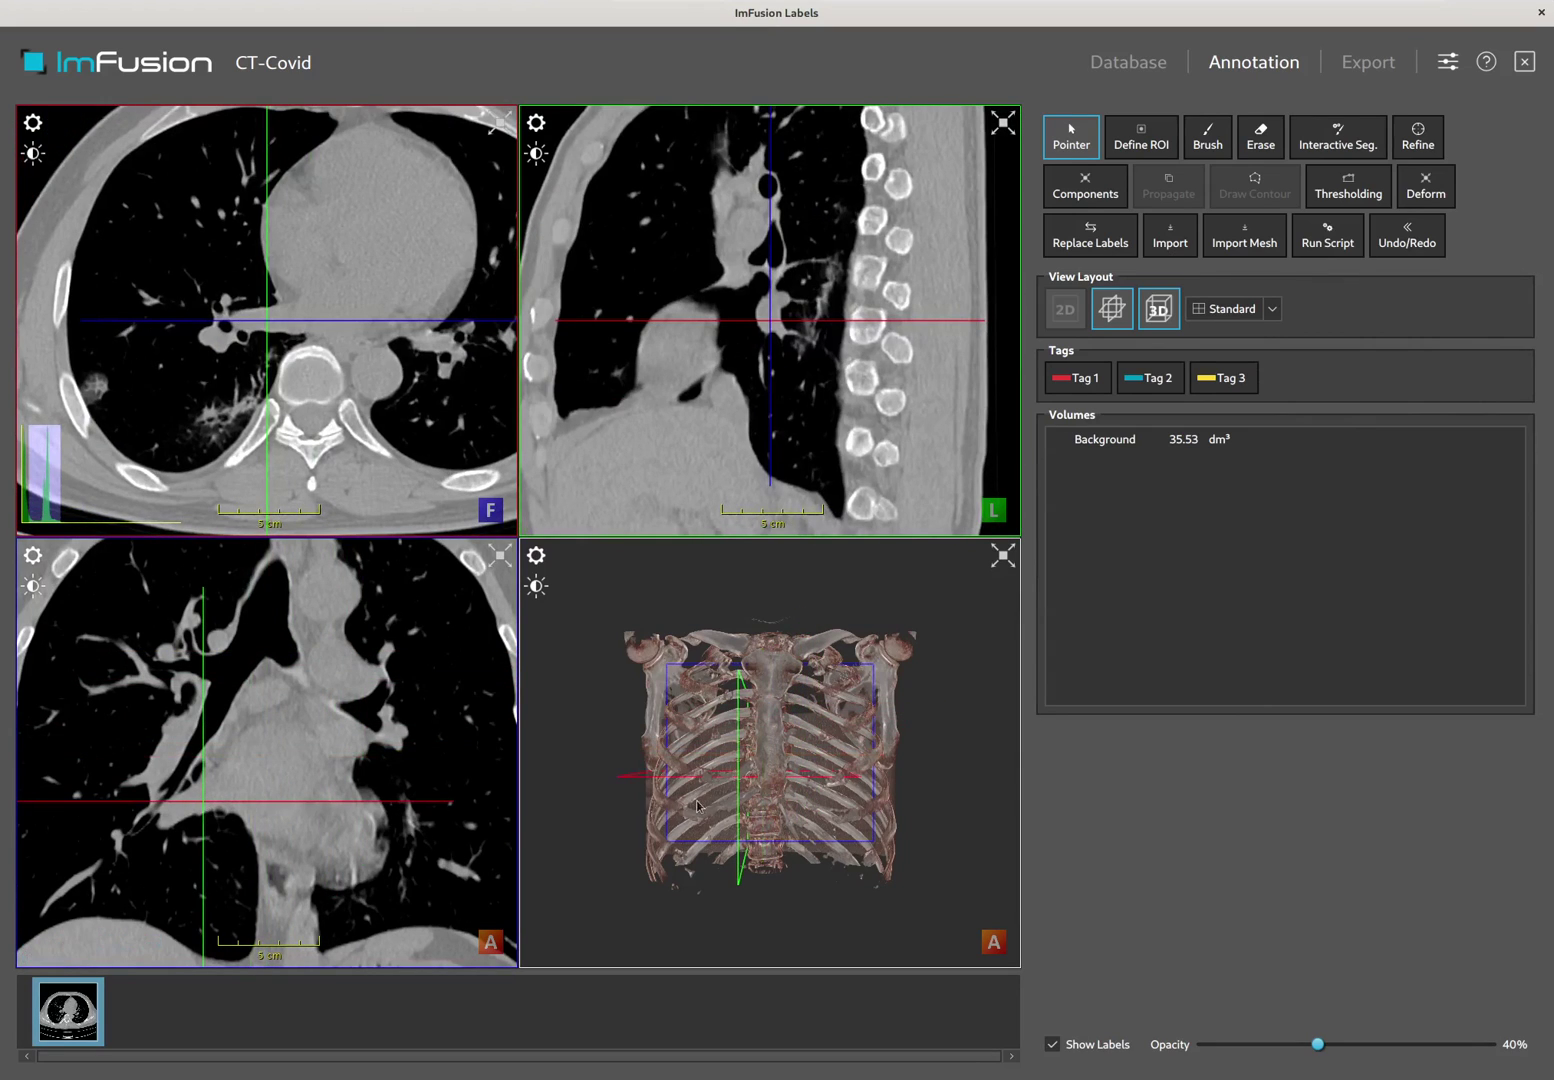
click(776, 747)
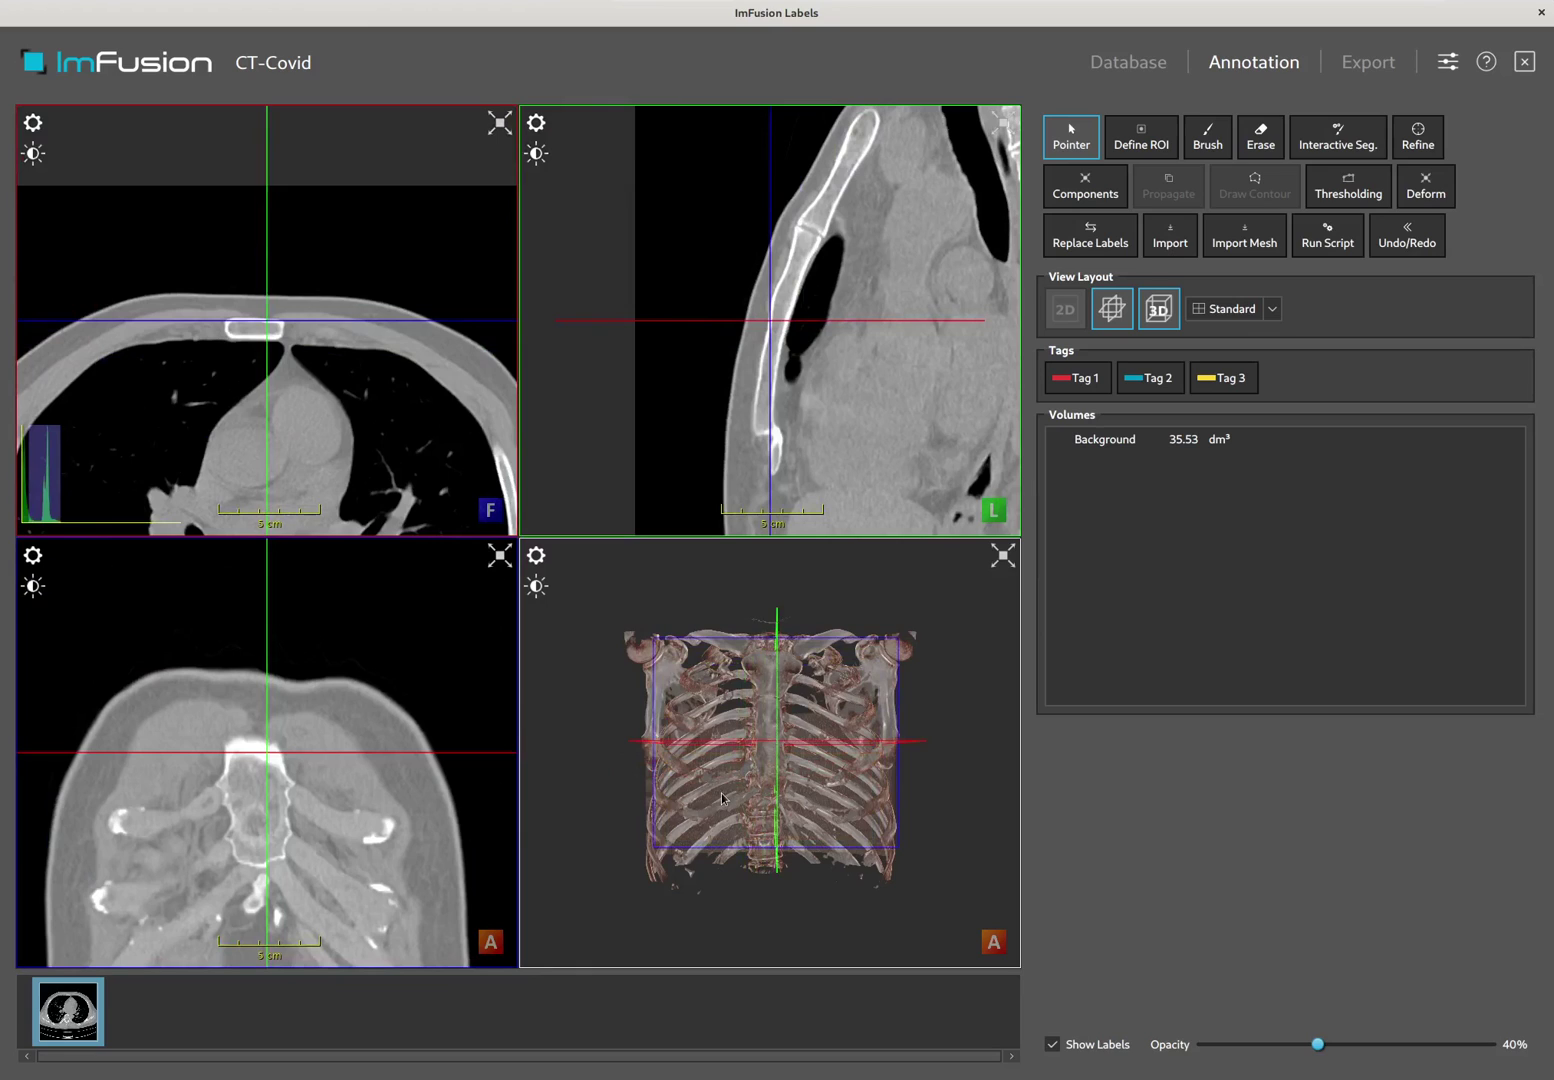
drag(722, 798, 757, 772)
click(754, 760)
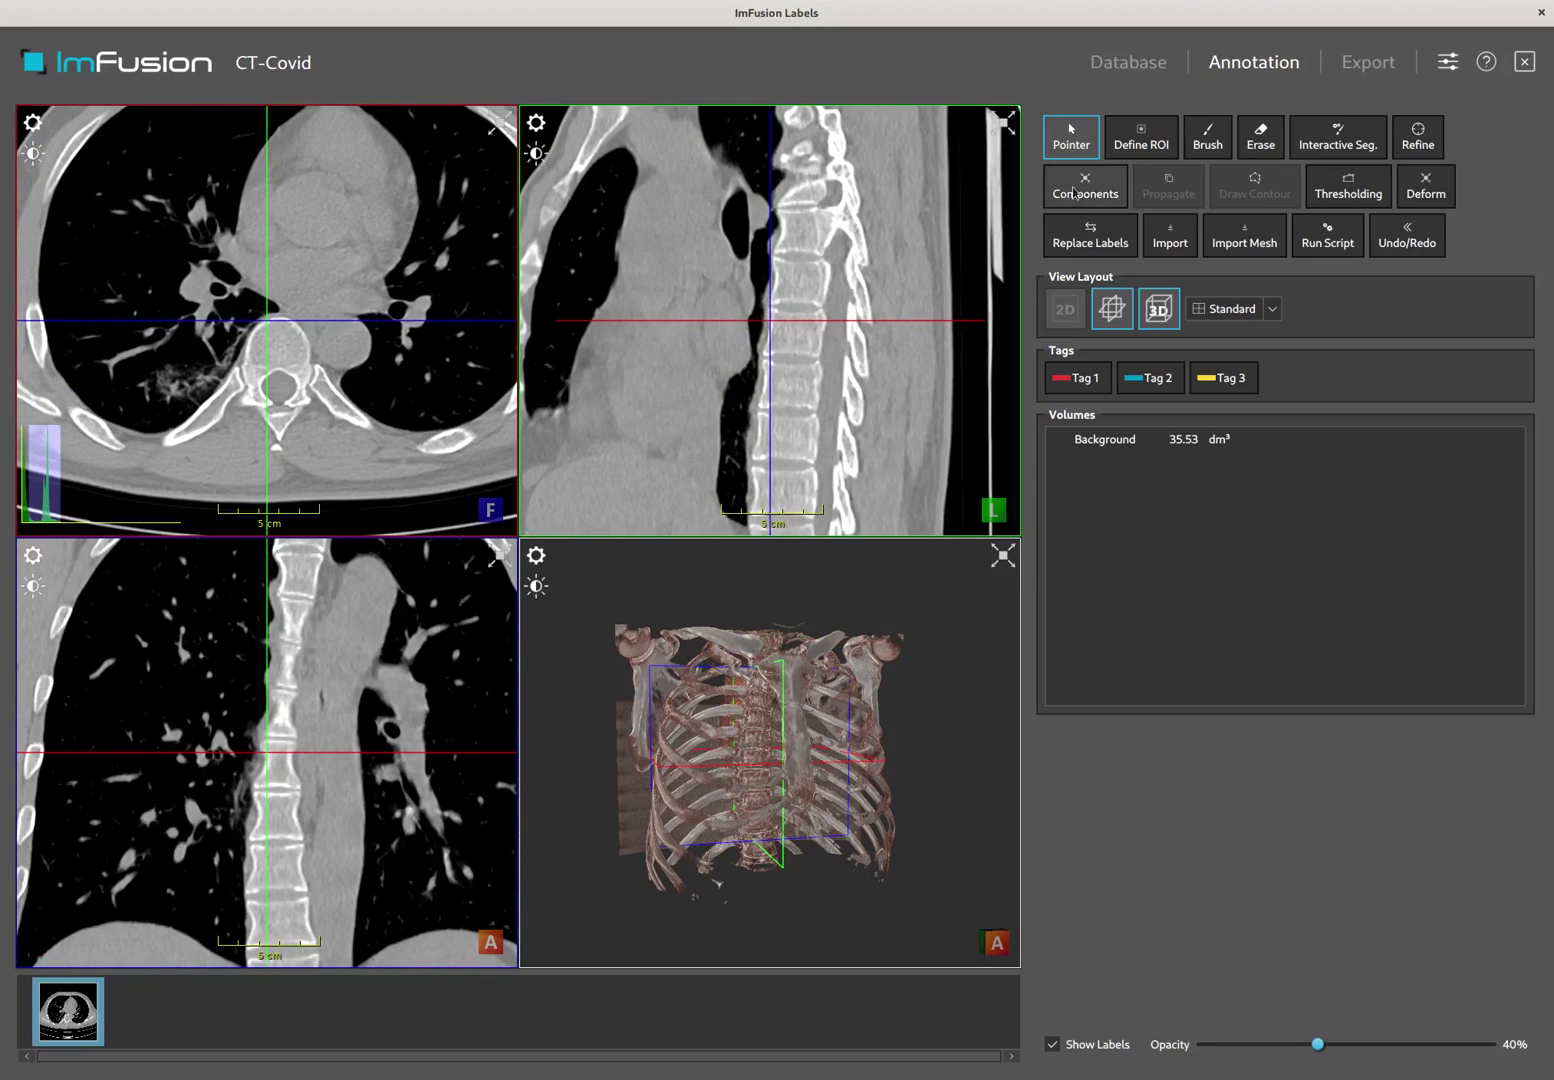
Set up the Brush for the Right Lung label with adaptiveness 0.71 and increase the contrast between lung and surrounding tissue.
click(1207, 139)
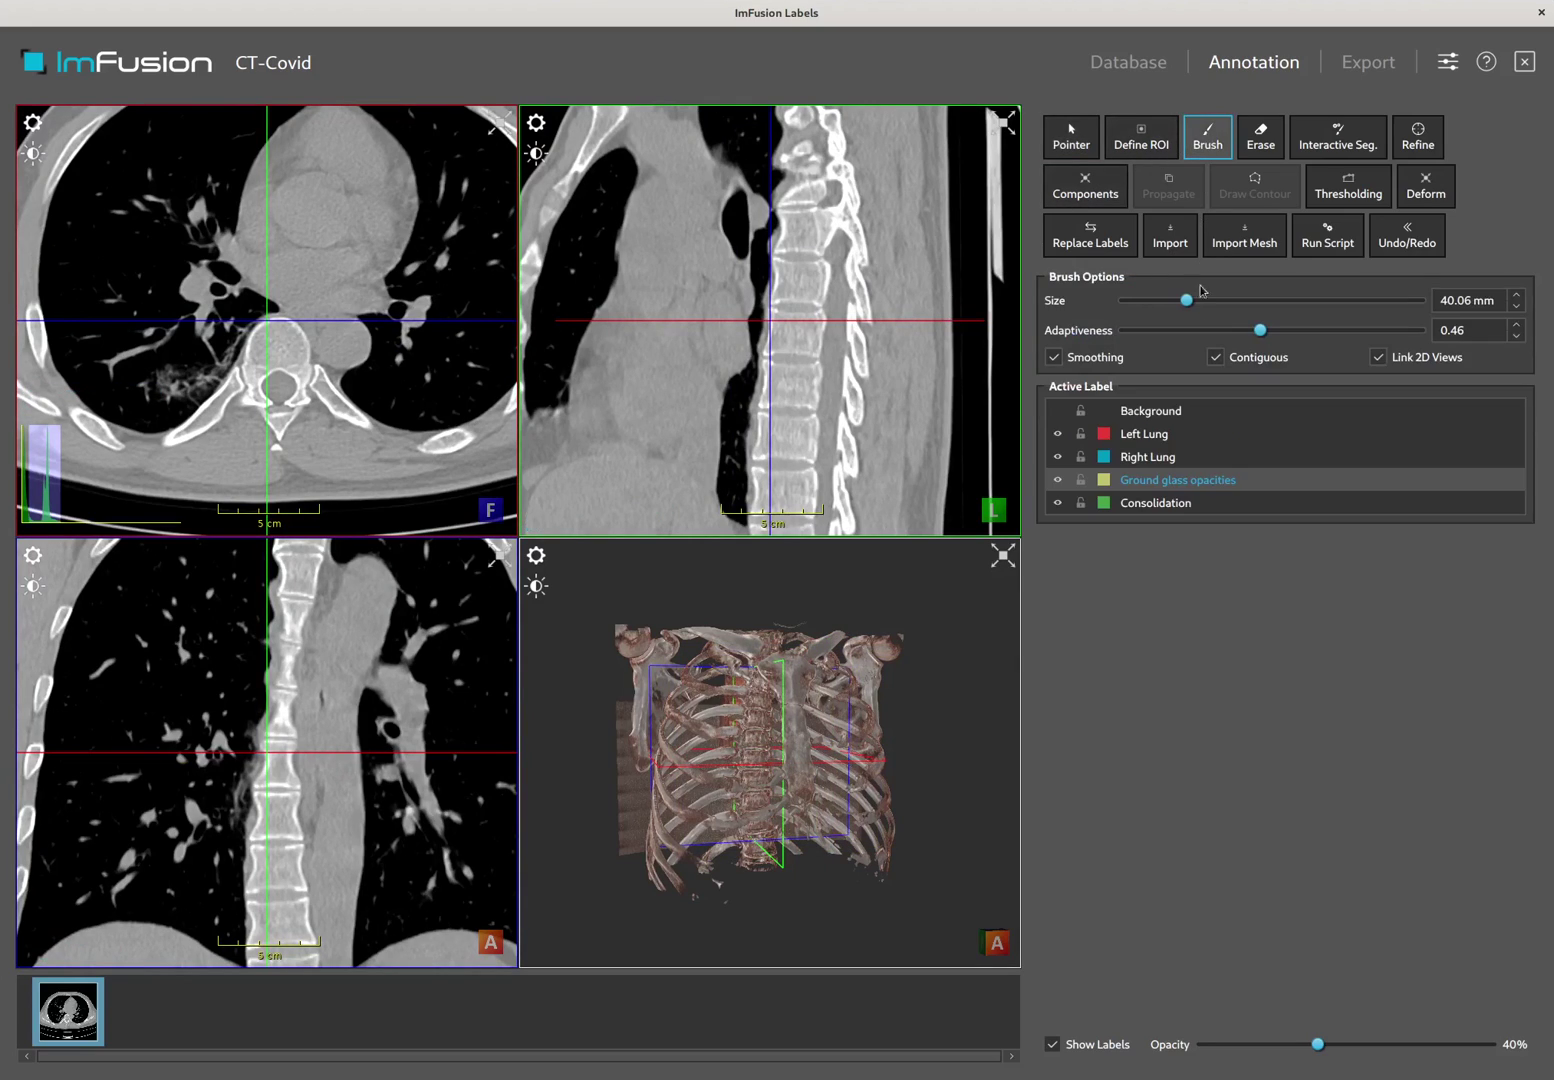
click(1176, 457)
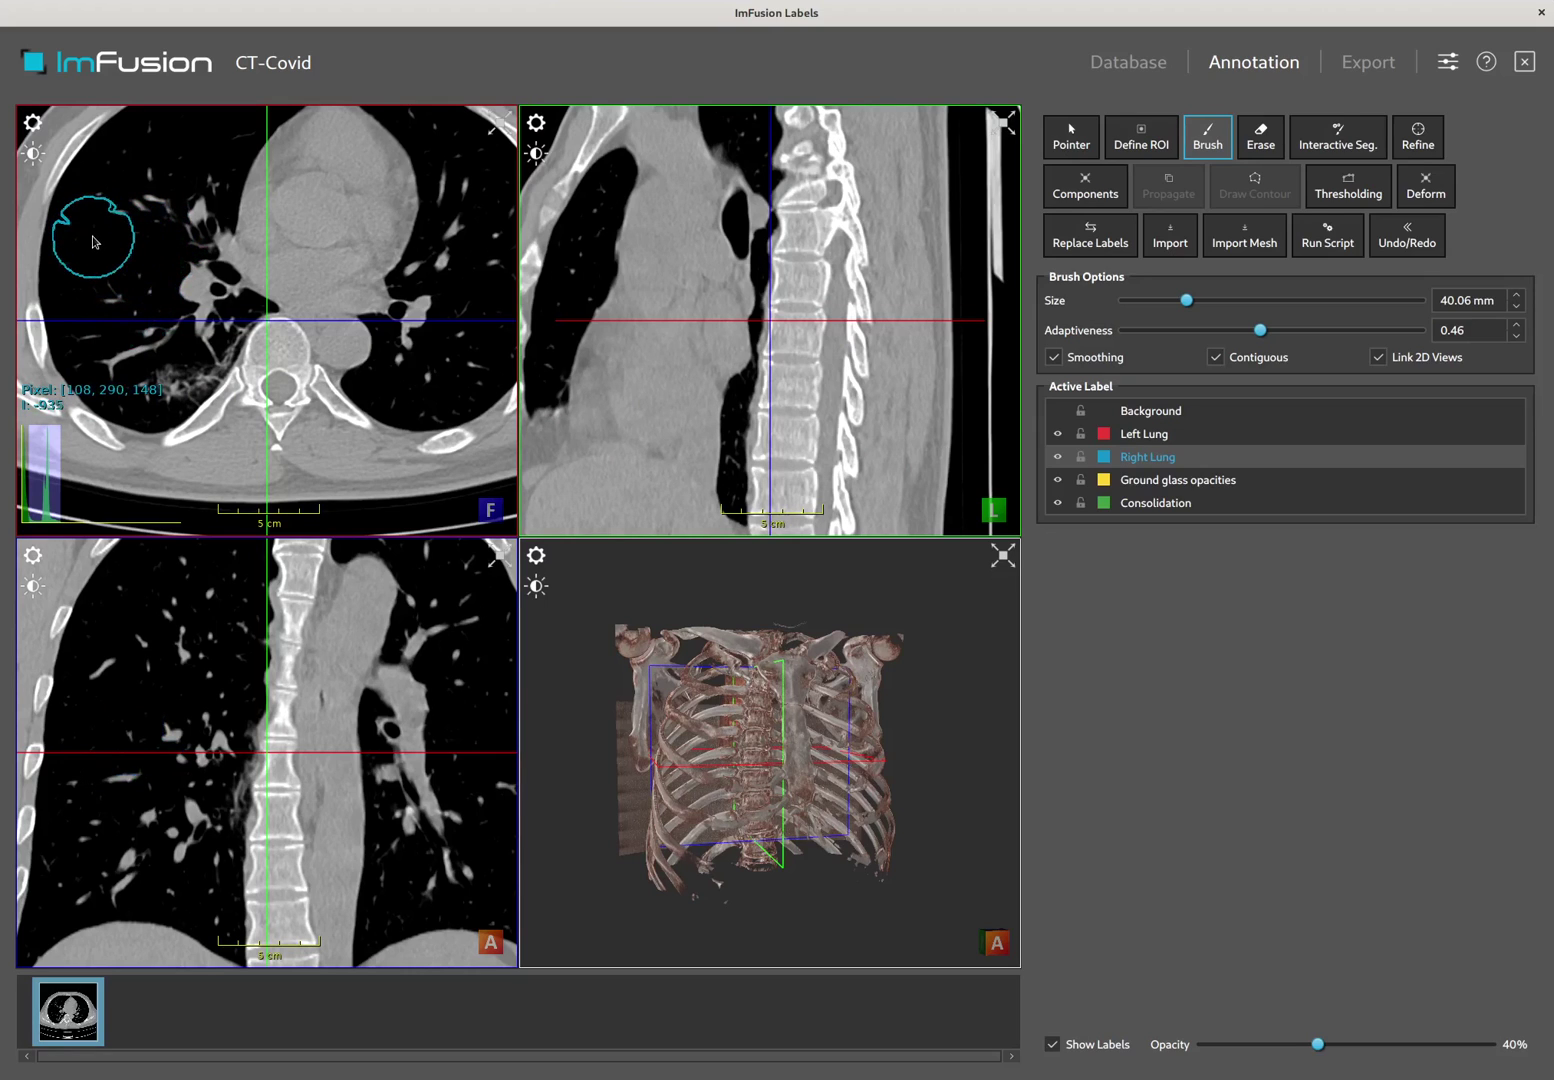
click(103, 215)
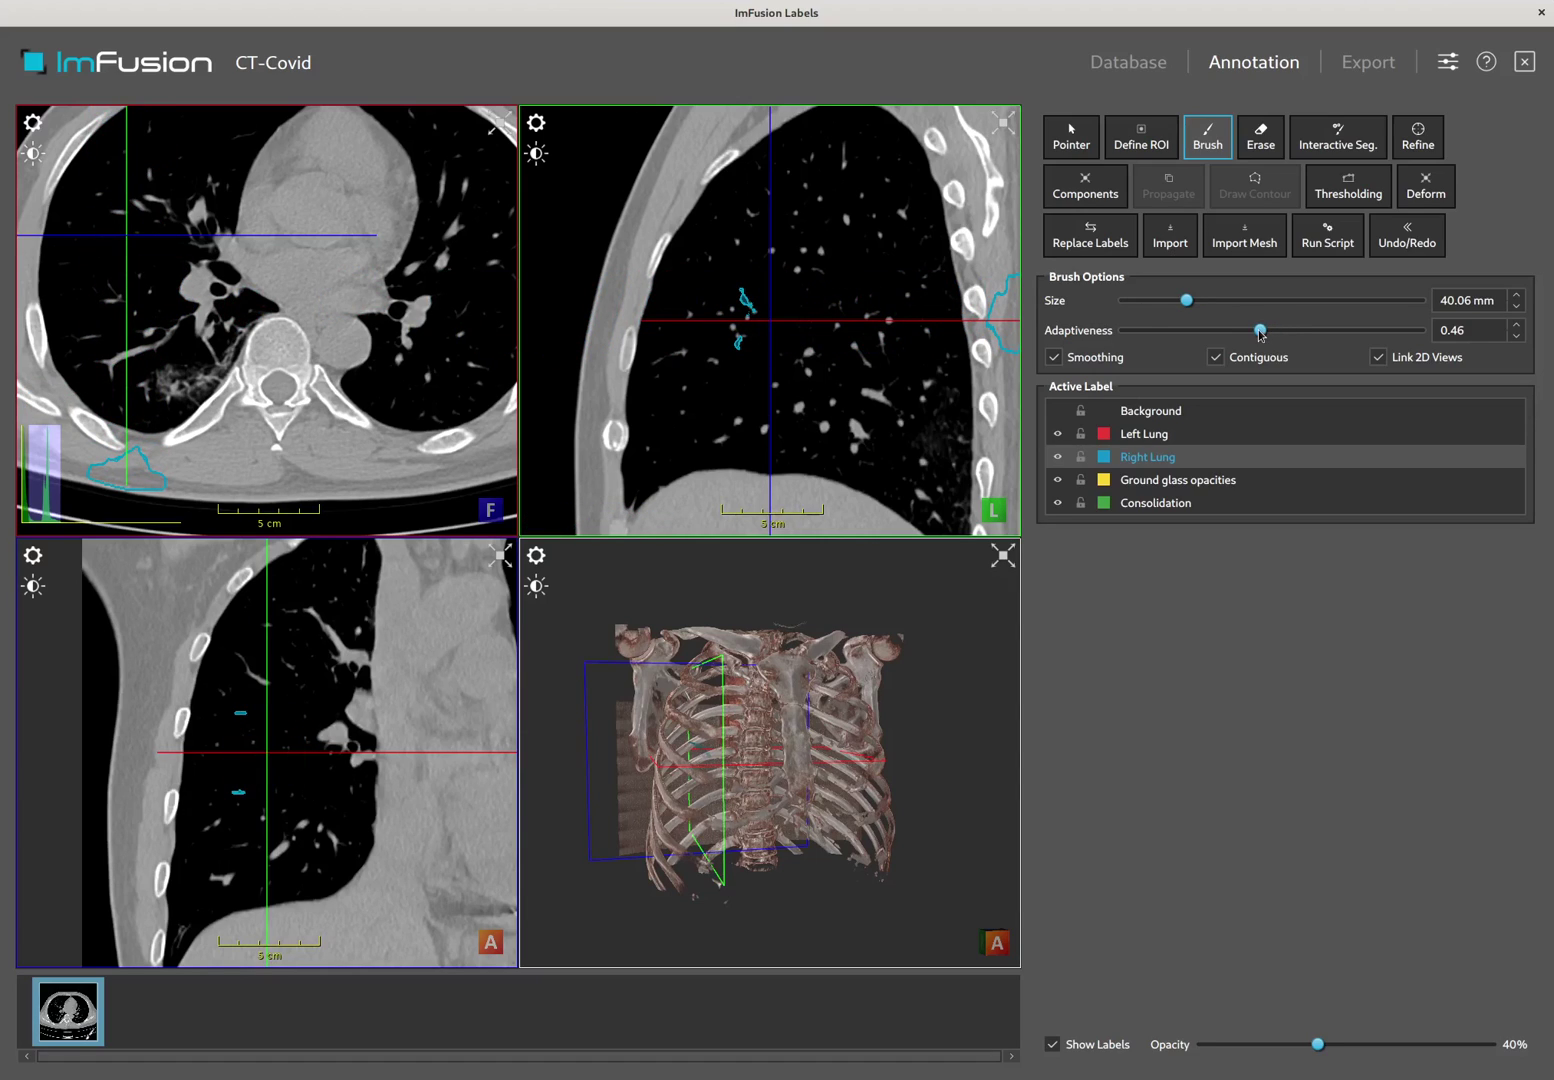
mouse_move(1260, 332)
mouse_down()
mouse_move(1397, 334)
mouse_move(1330, 333)
mouse_up()
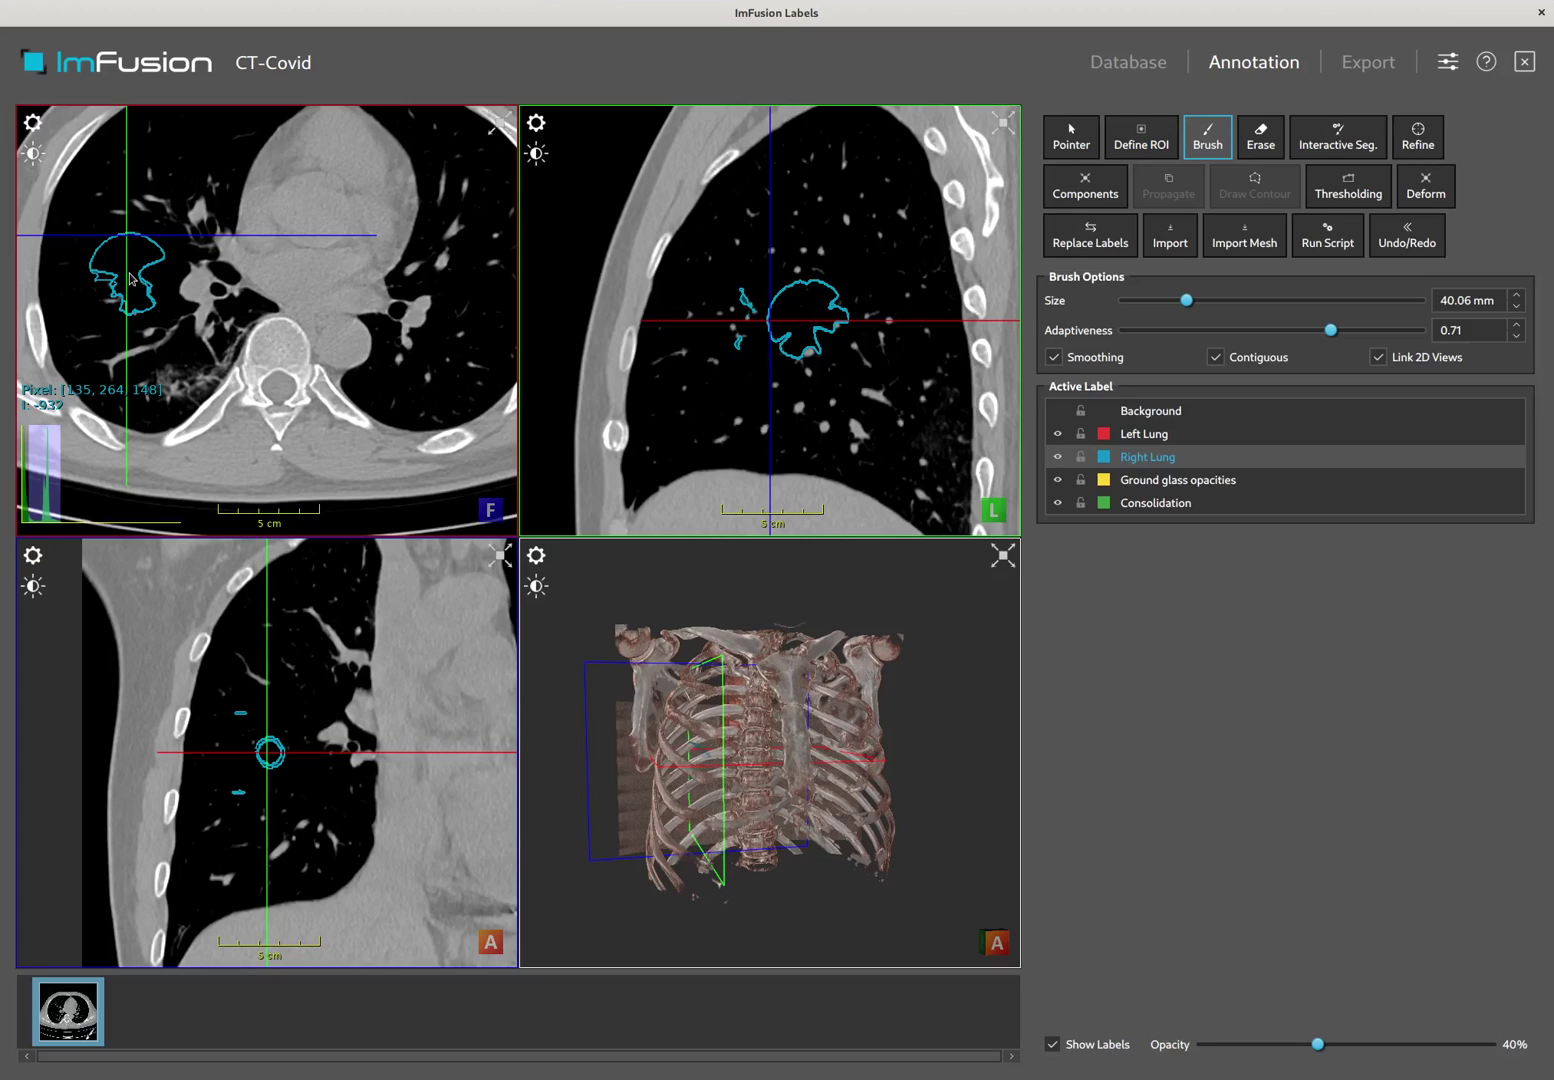
mouse_move(130, 279)
right_down()
mouse_move(208, 291)
mouse_move(265, 378)
right_up()
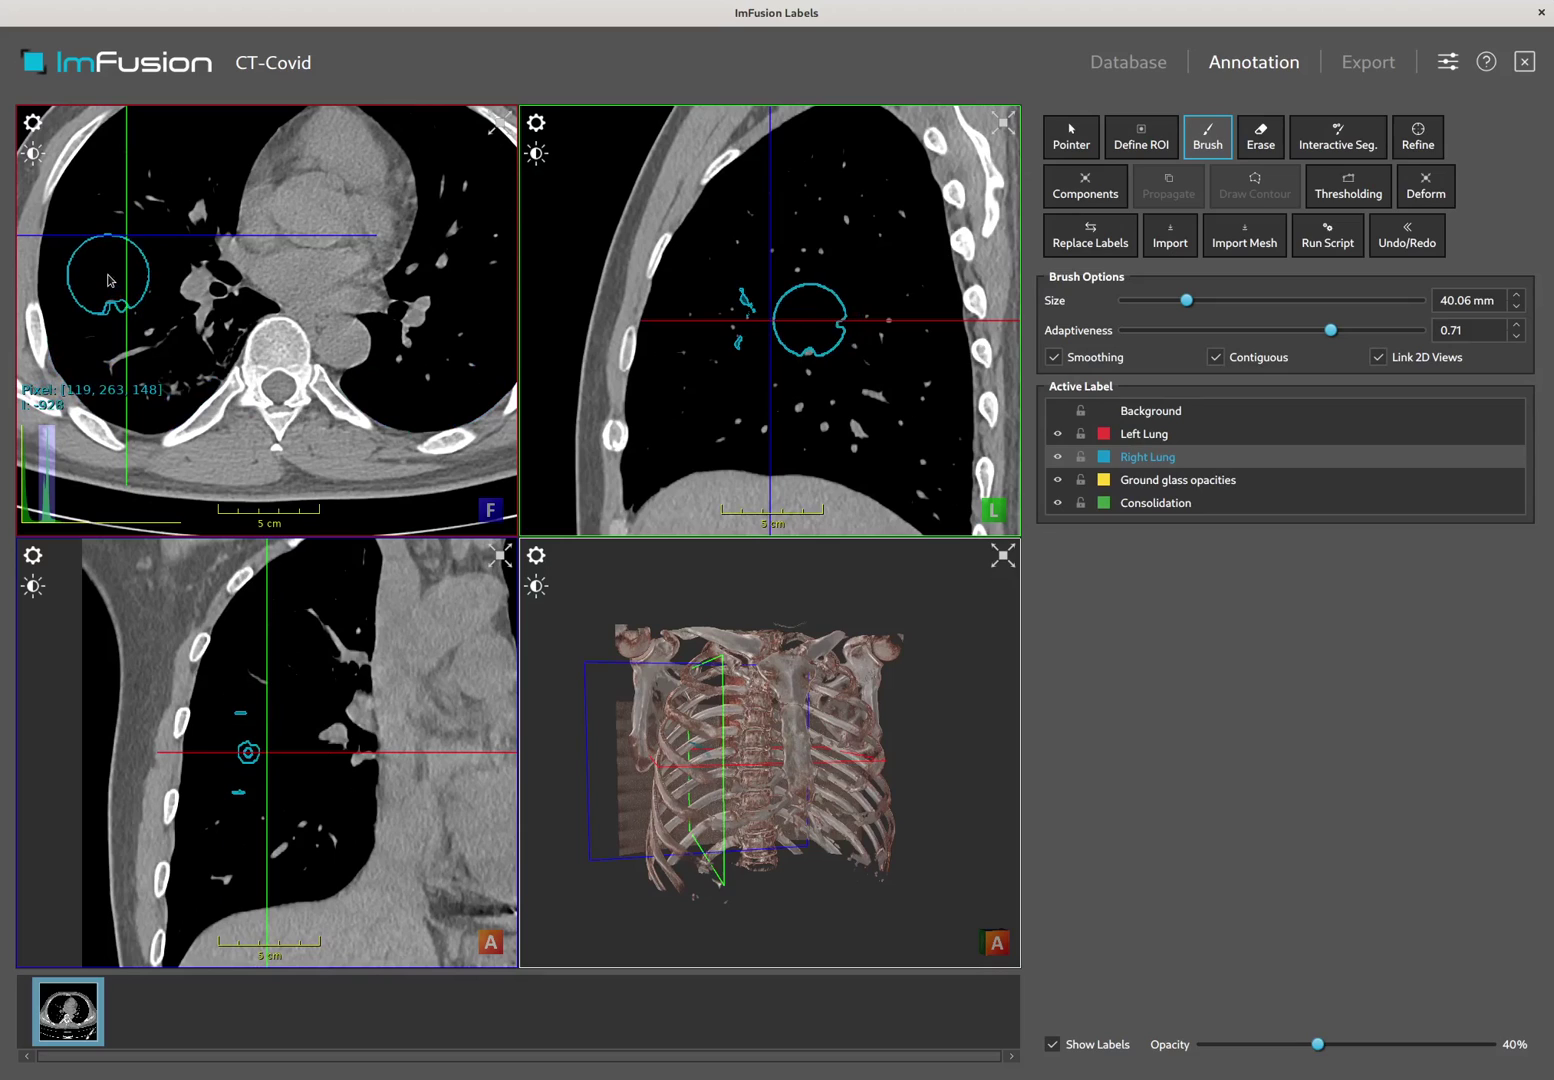
Enlarge the brush to 91.96 mm and raise its adaptiveness to 0.80.
ctrl+scroll(117, 265, up, 5)
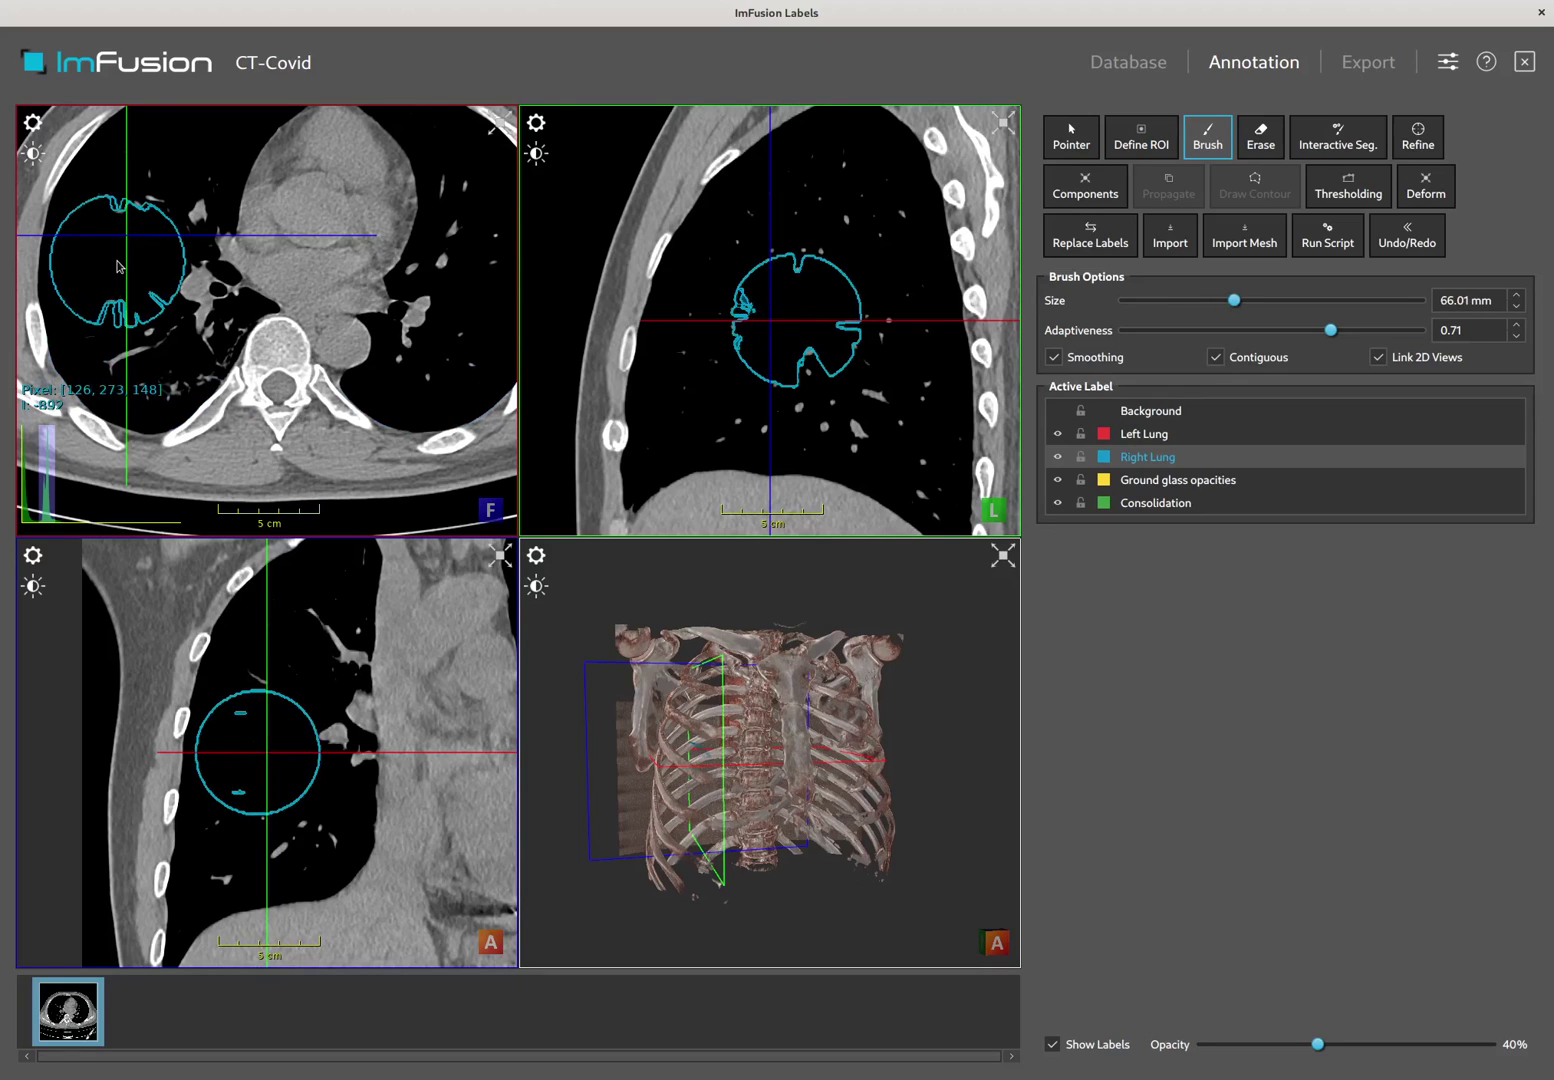
ctrl+scroll(117, 265, up, 5)
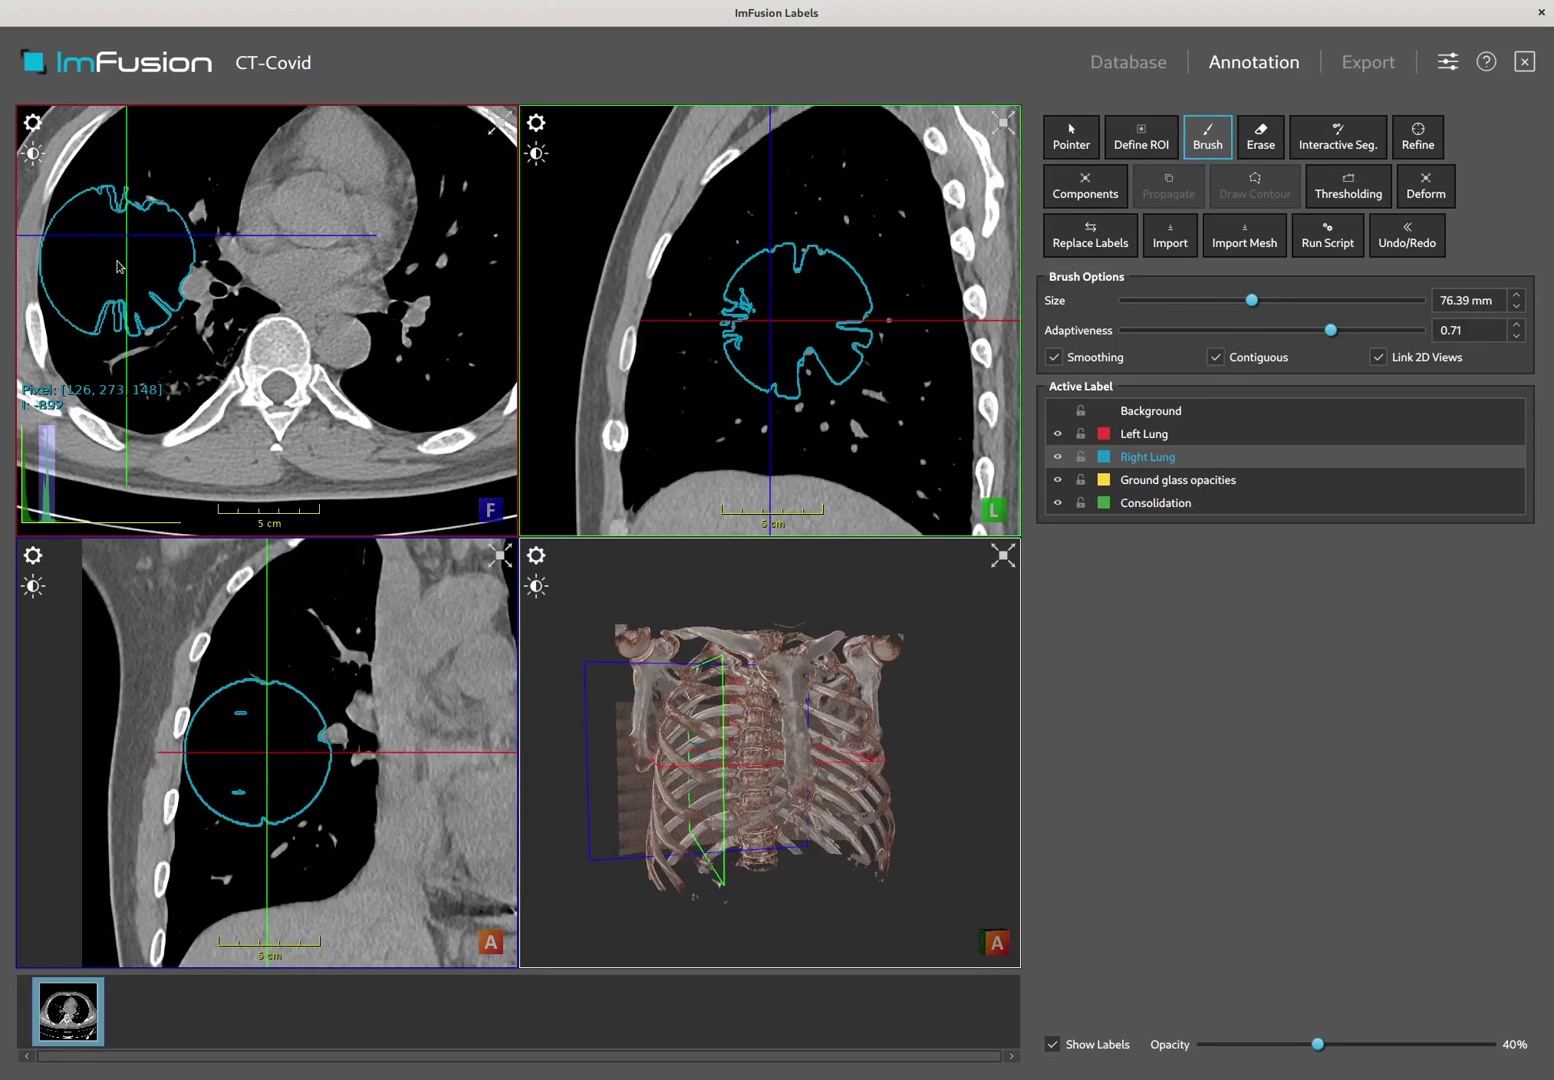
ctrl+scroll(117, 265, down, 2)
ctrl+scroll(117, 265, up, 2)
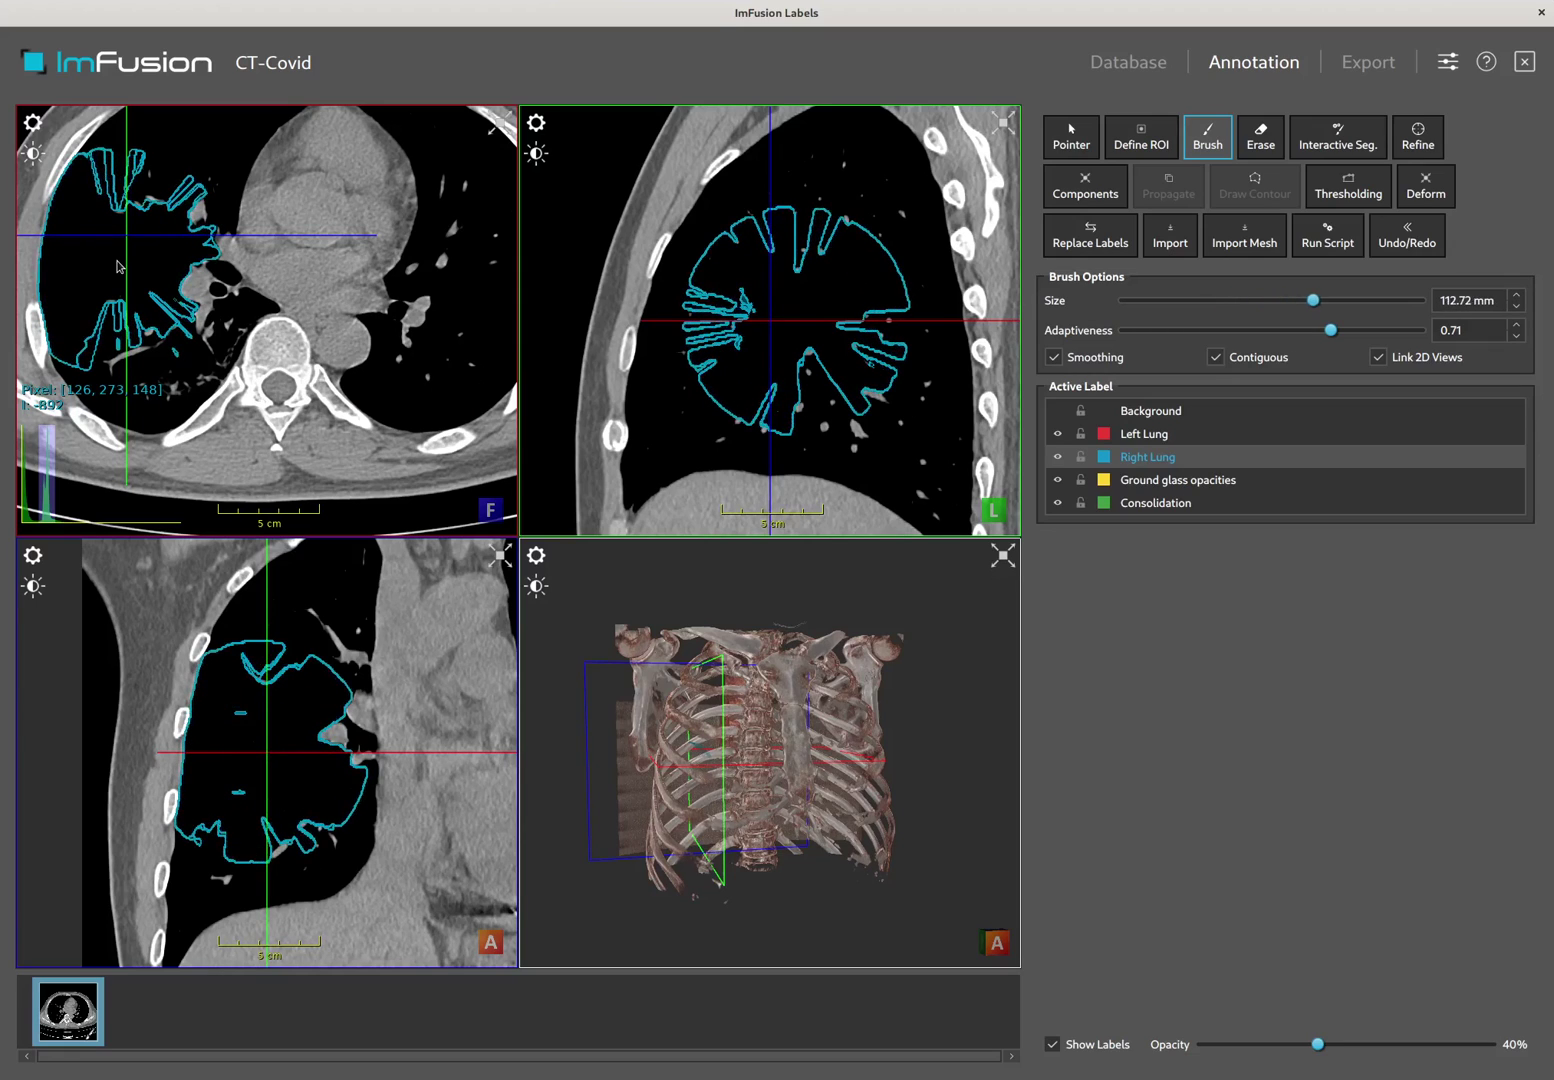
ctrl+scroll(117, 265, down, 4)
ctrl+scroll(117, 265, down, 7)
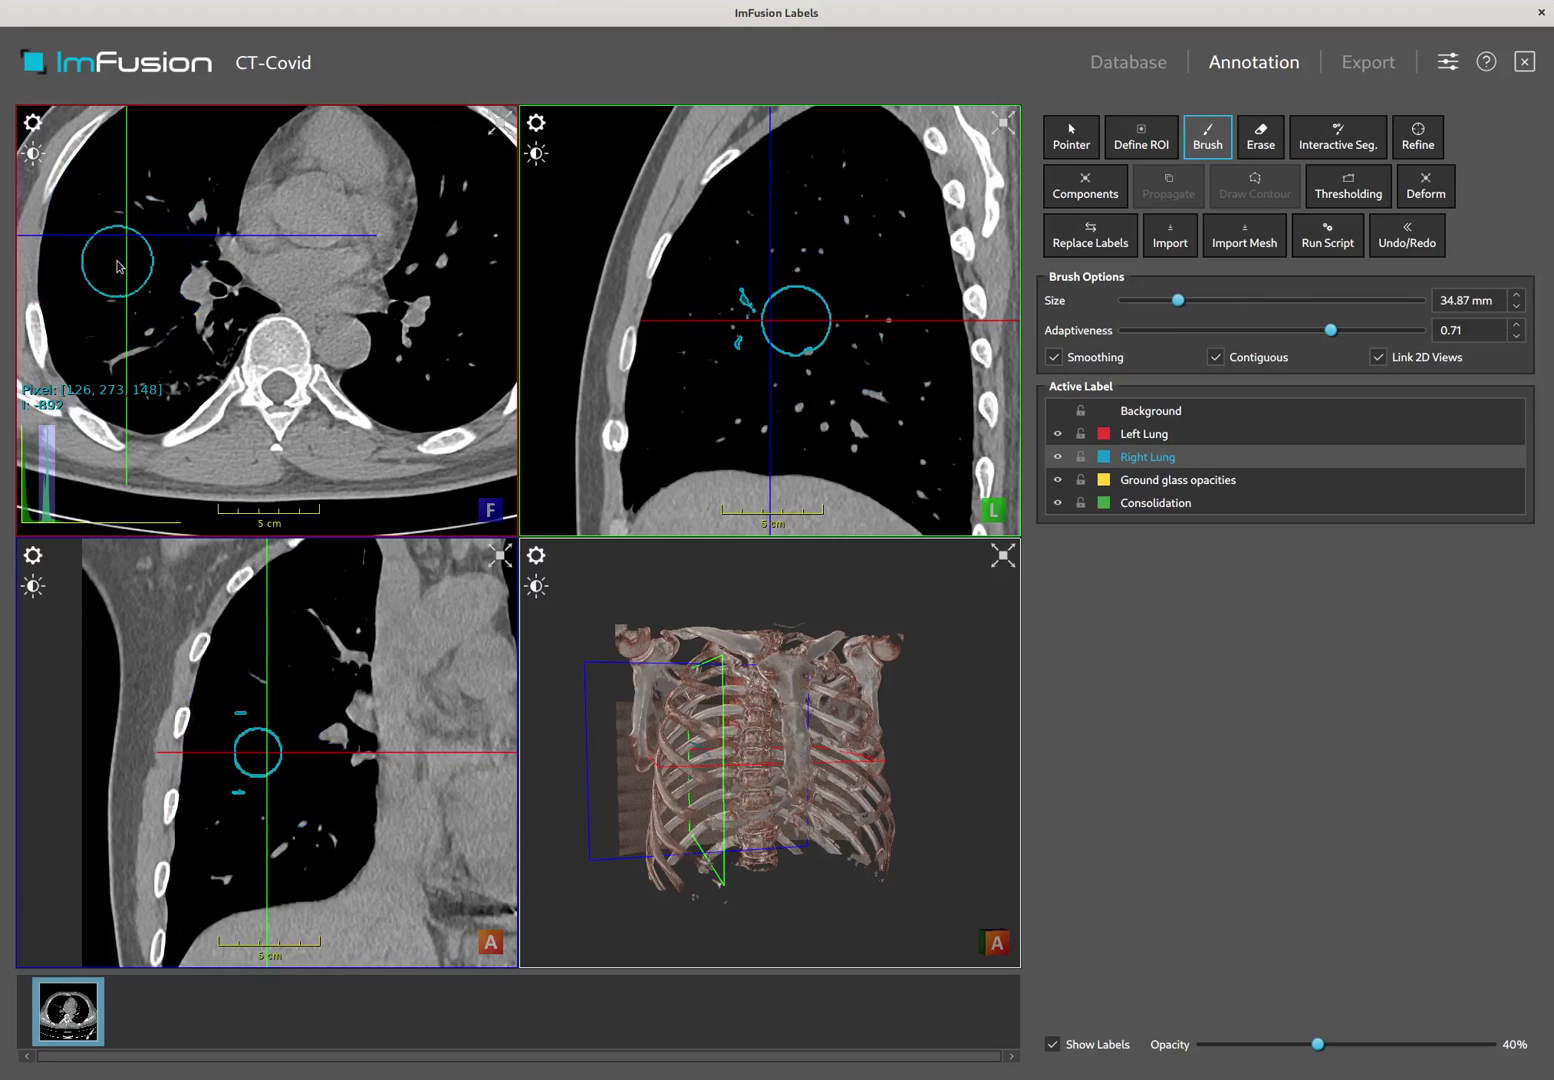
ctrl+scroll(117, 265, up, 11)
shift+scroll(117, 266, up, 2)
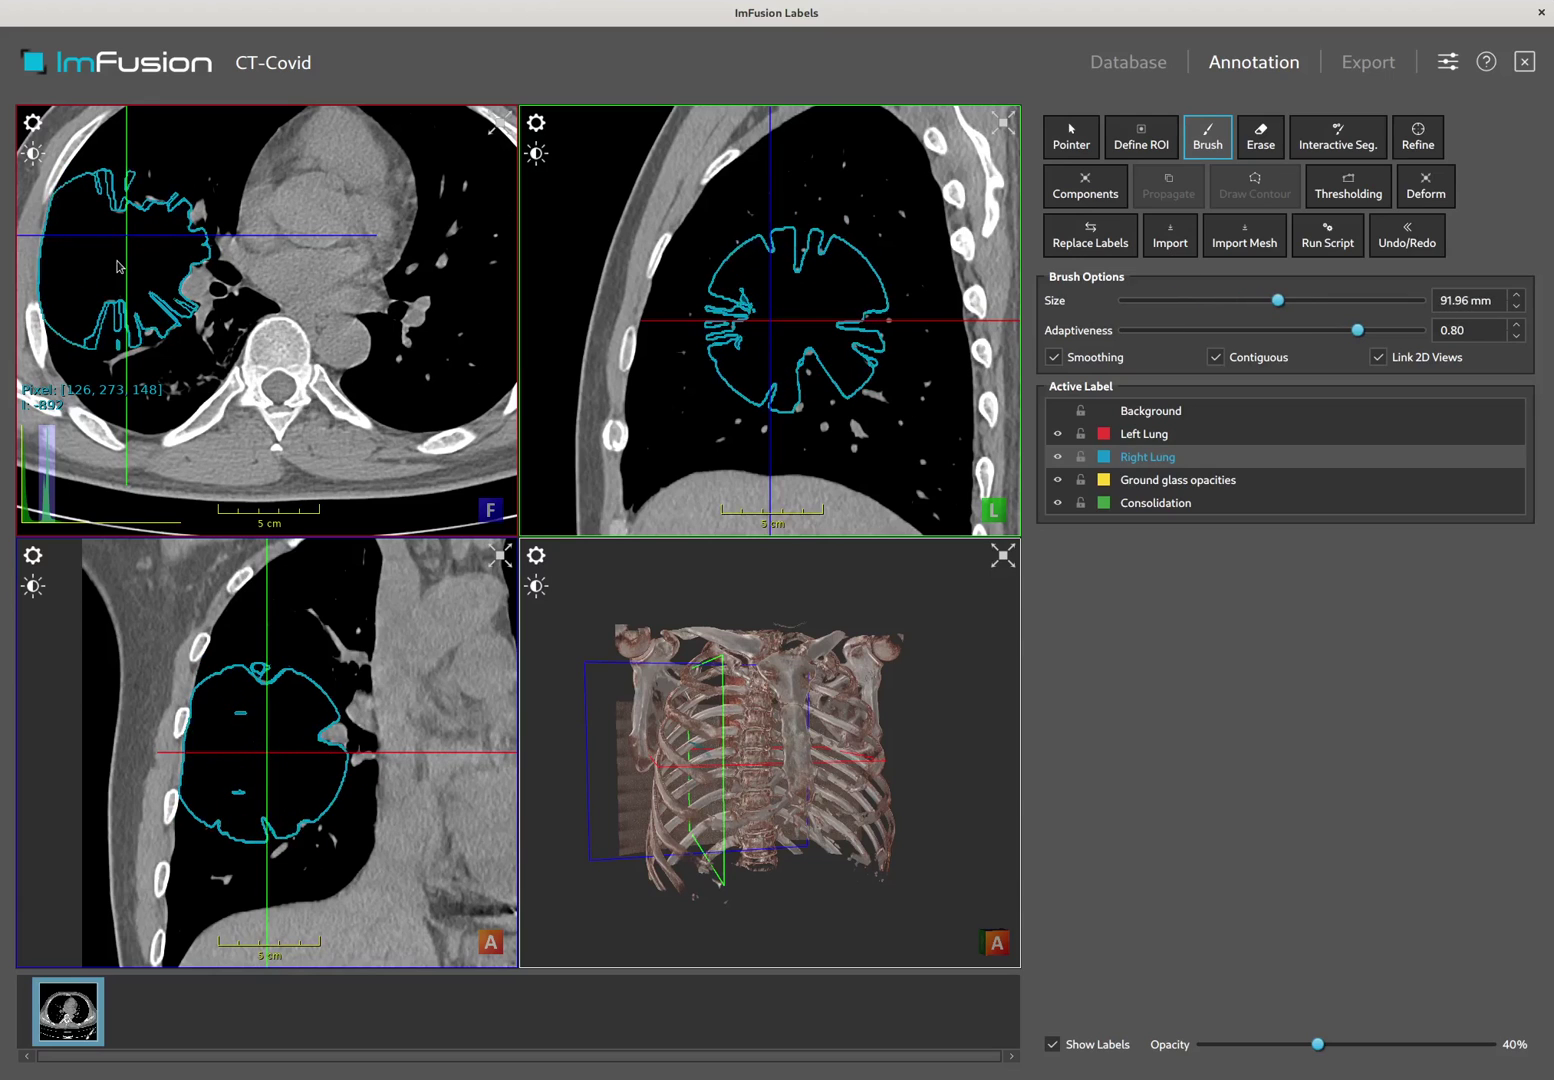
Paint the right lung in the axial view, filling the gaps around the vessels and beside the spine.
mouse_move(114, 276)
mouse_down()
mouse_move(111, 157)
mouse_move(215, 200)
mouse_move(160, 375)
mouse_move(170, 367)
mouse_up()
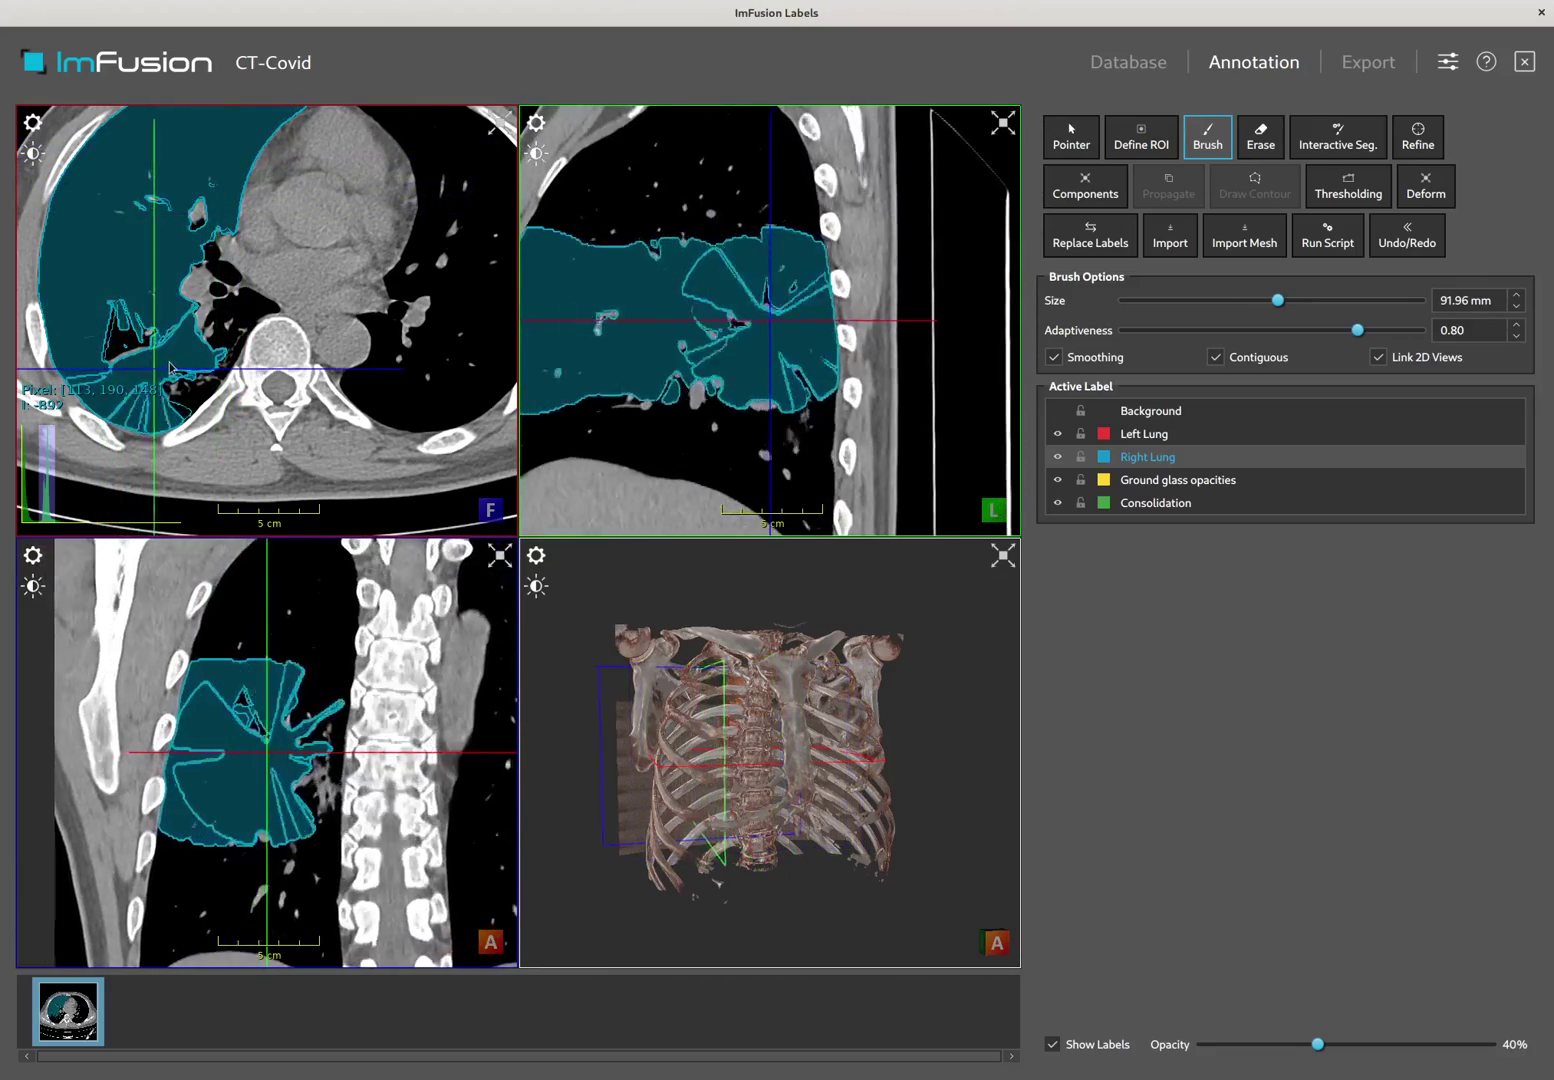
click(200, 346)
click(120, 300)
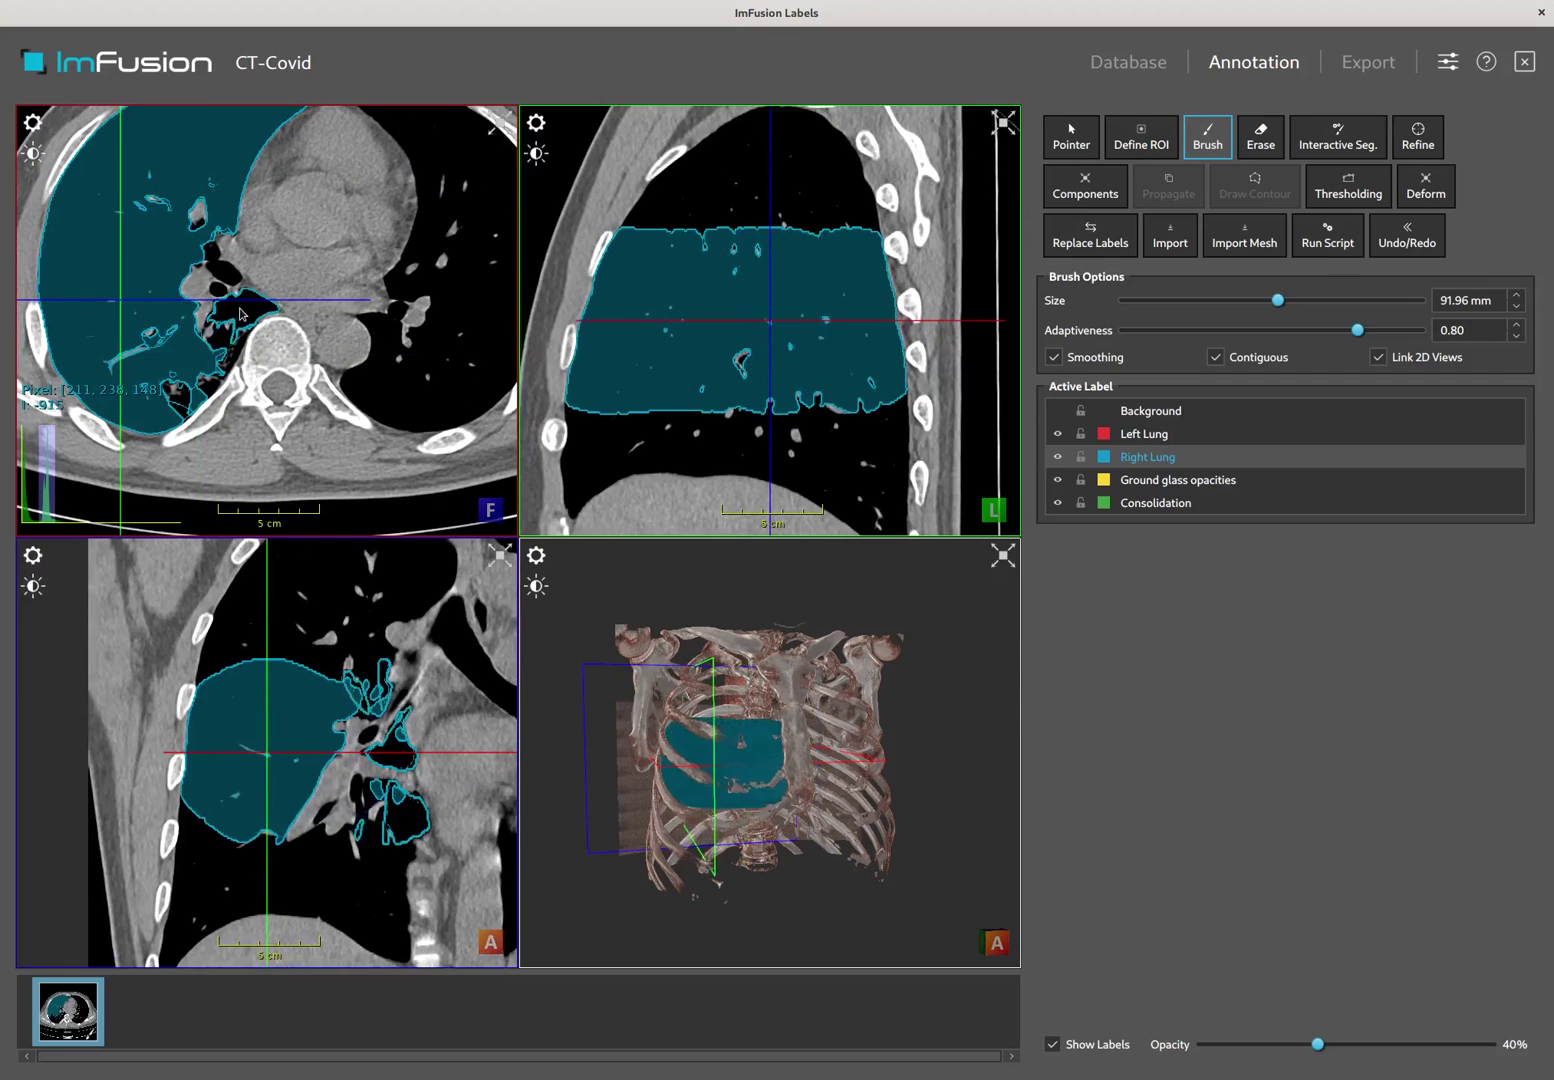
click(229, 310)
Paint the unlabelled upper part of the right lung in the coronal view and fill its remaining gaps.
middle_drag(229, 622, 233, 693)
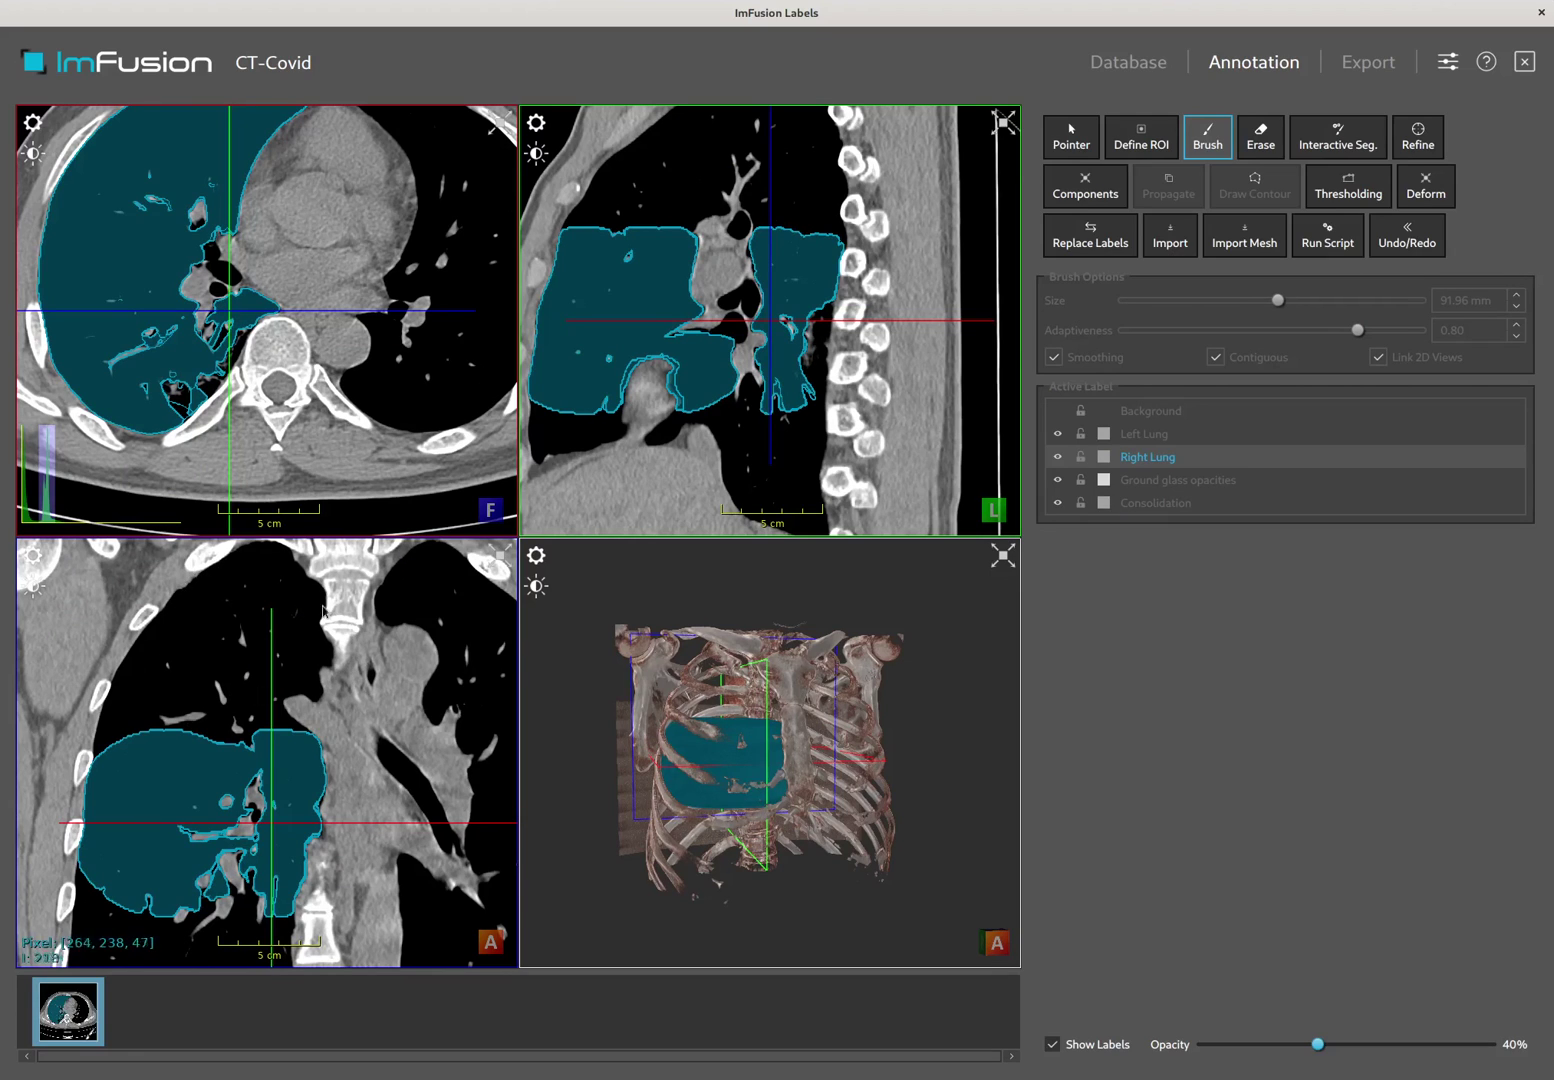
middle_drag(203, 678, 186, 704)
right_drag(186, 704, 191, 688)
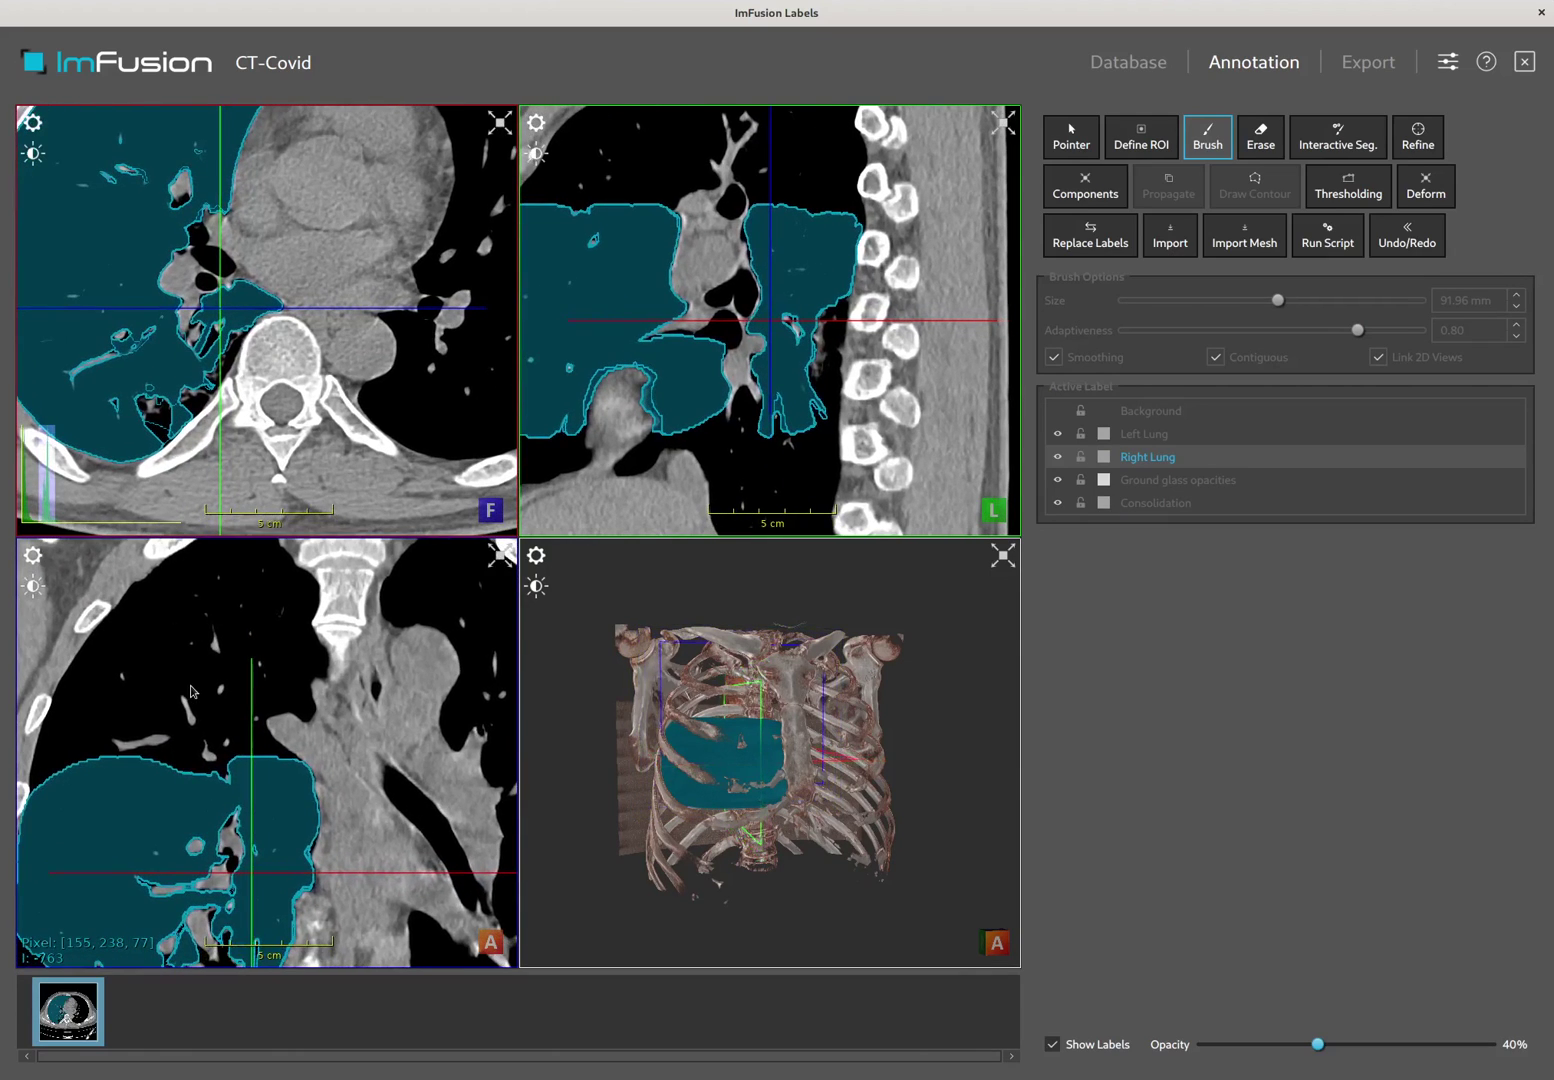
middle_drag(192, 690, 222, 705)
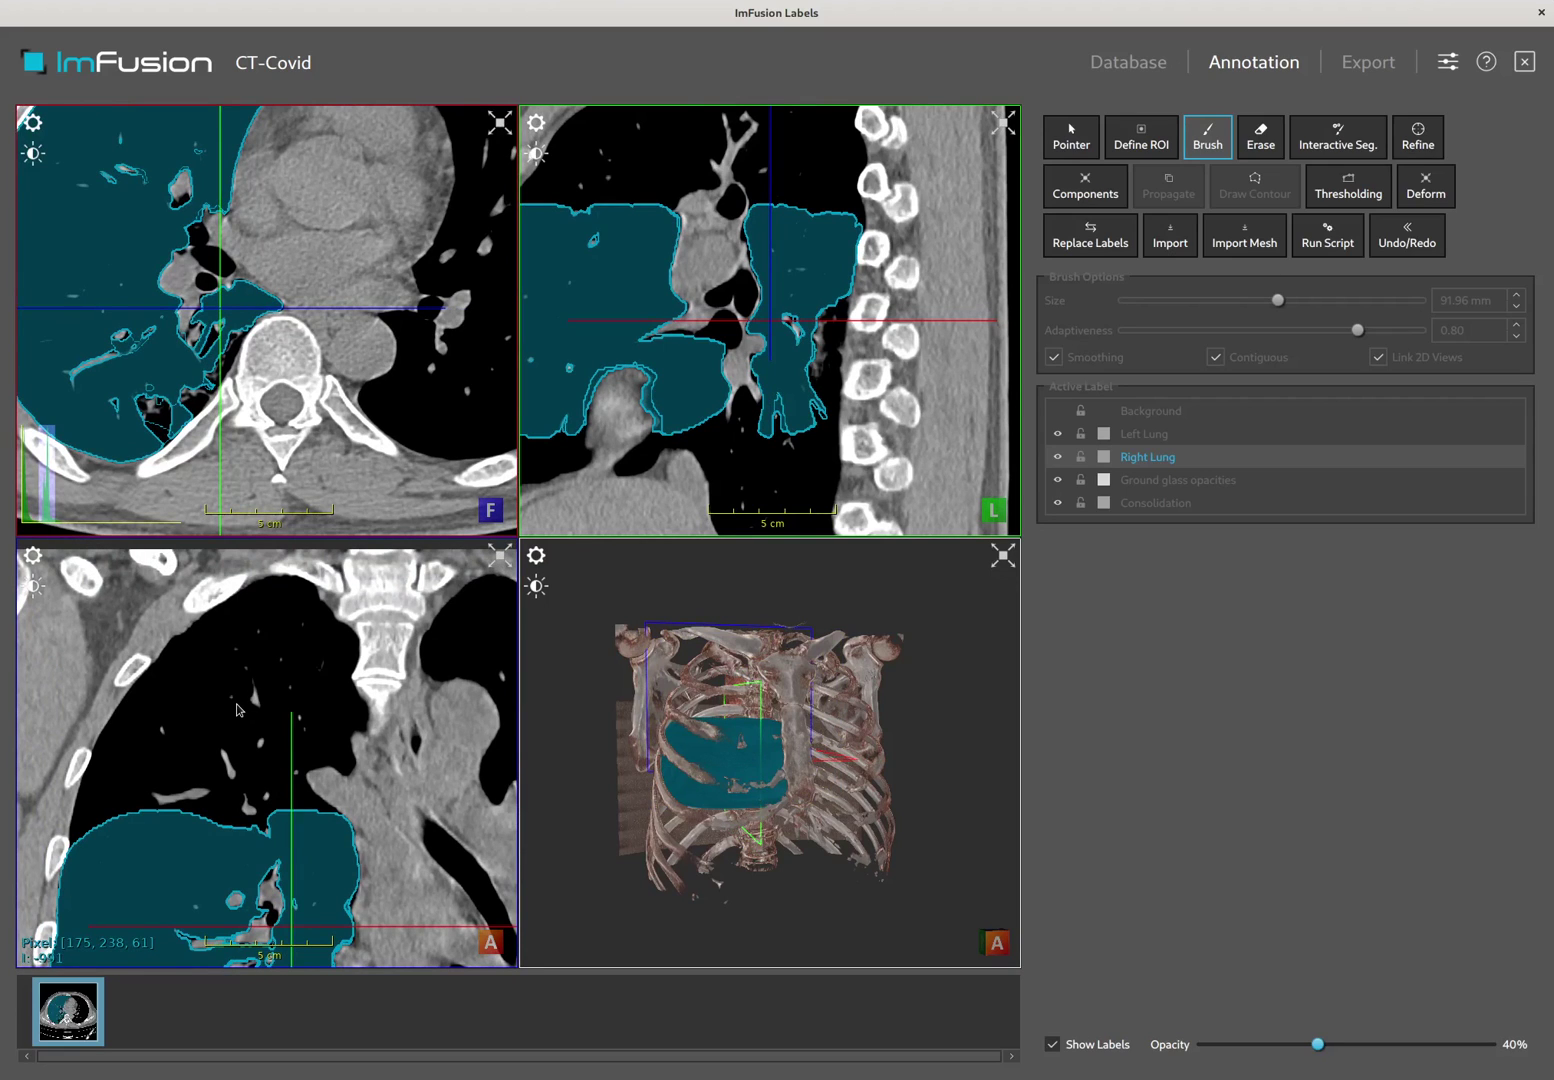
click(238, 708)
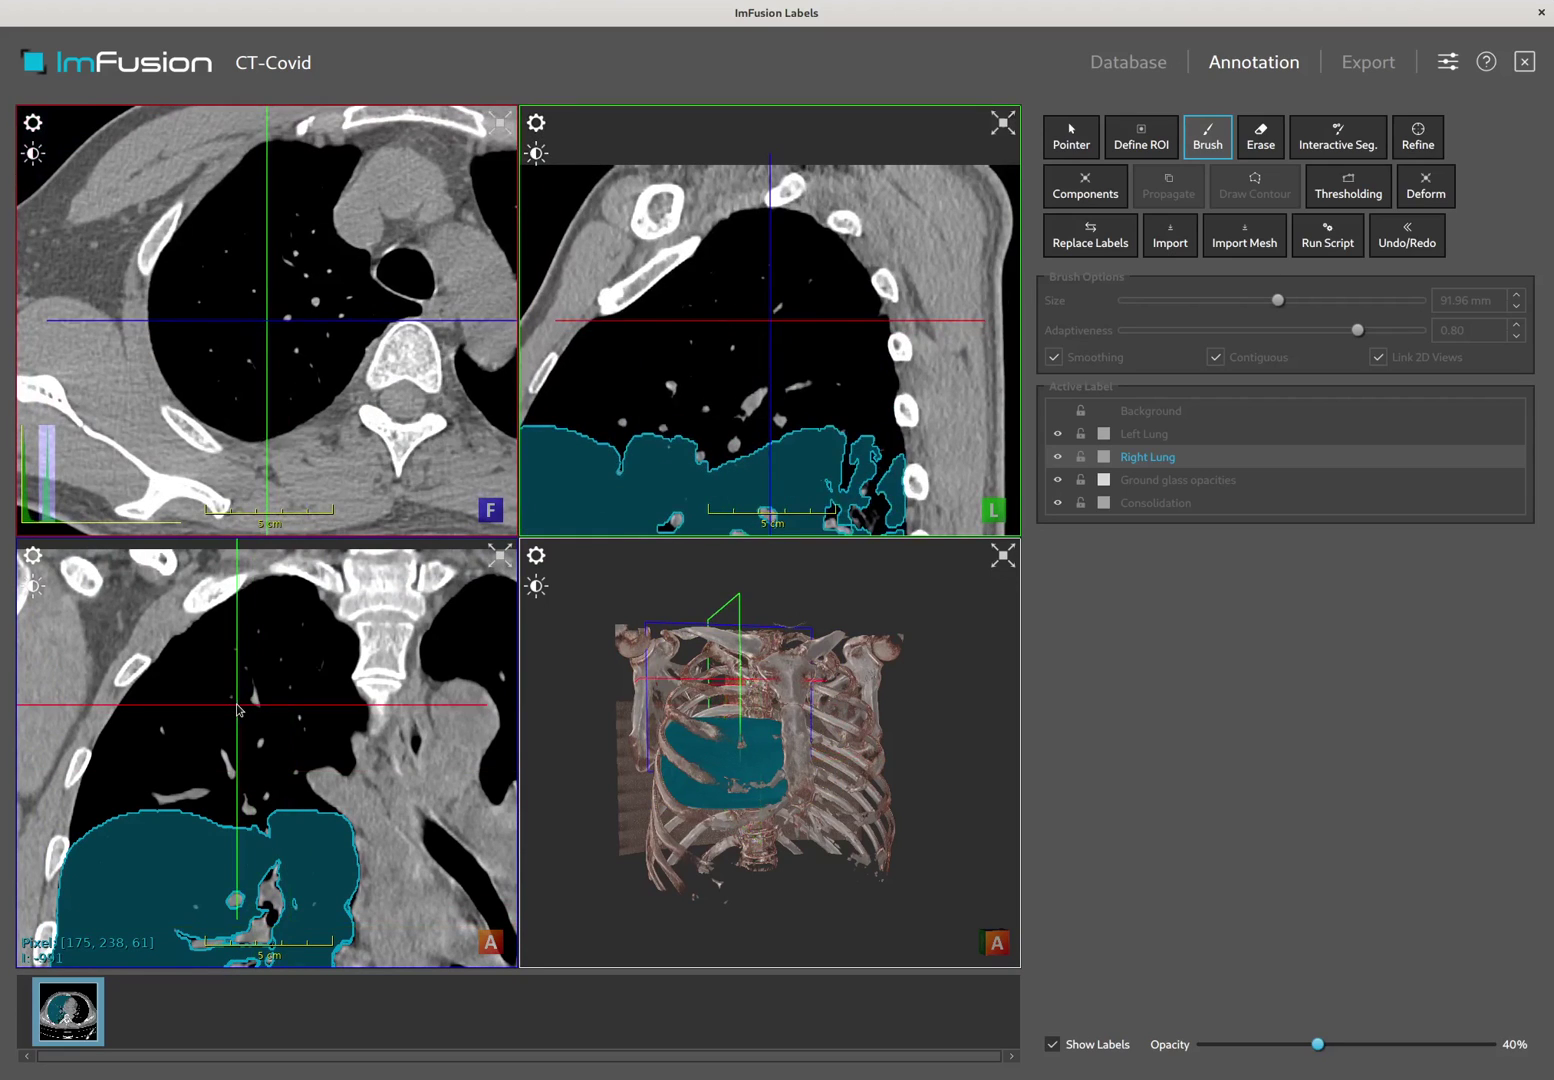
mouse_move(136, 776)
mouse_down()
mouse_move(186, 750)
mouse_move(248, 650)
mouse_up()
drag(318, 662, 282, 795)
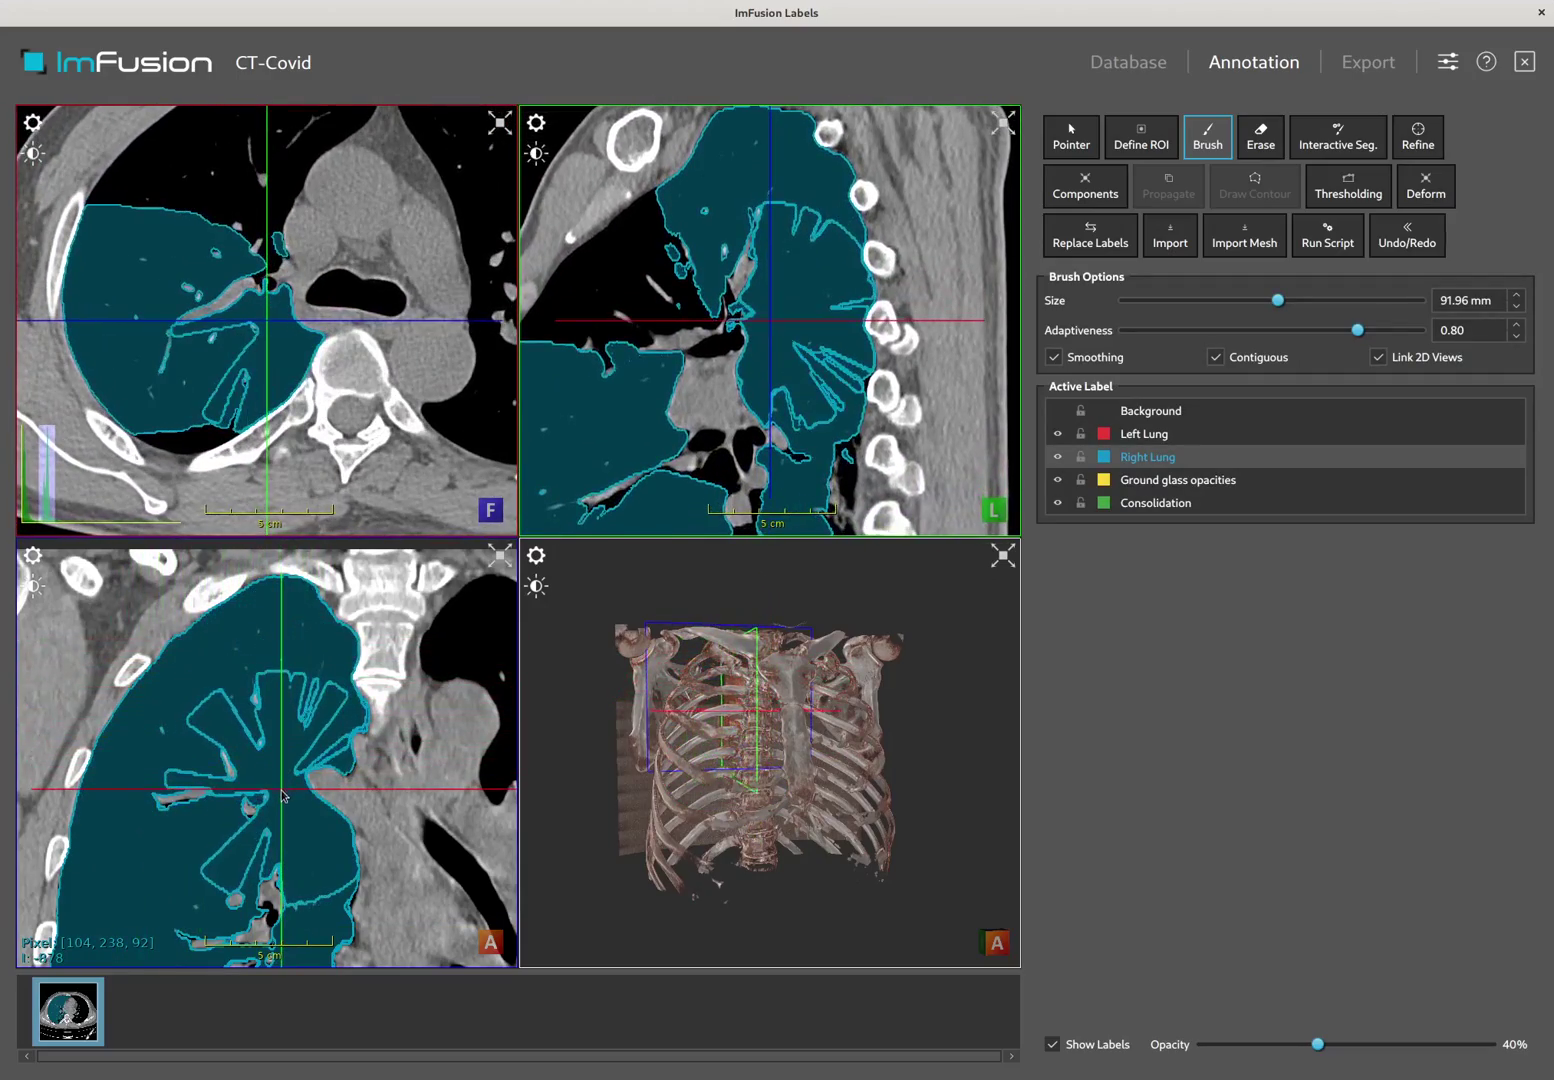
click(209, 842)
mouse_move(317, 862)
middle_down()
mouse_move(360, 691)
mouse_move(305, 691)
middle_up()
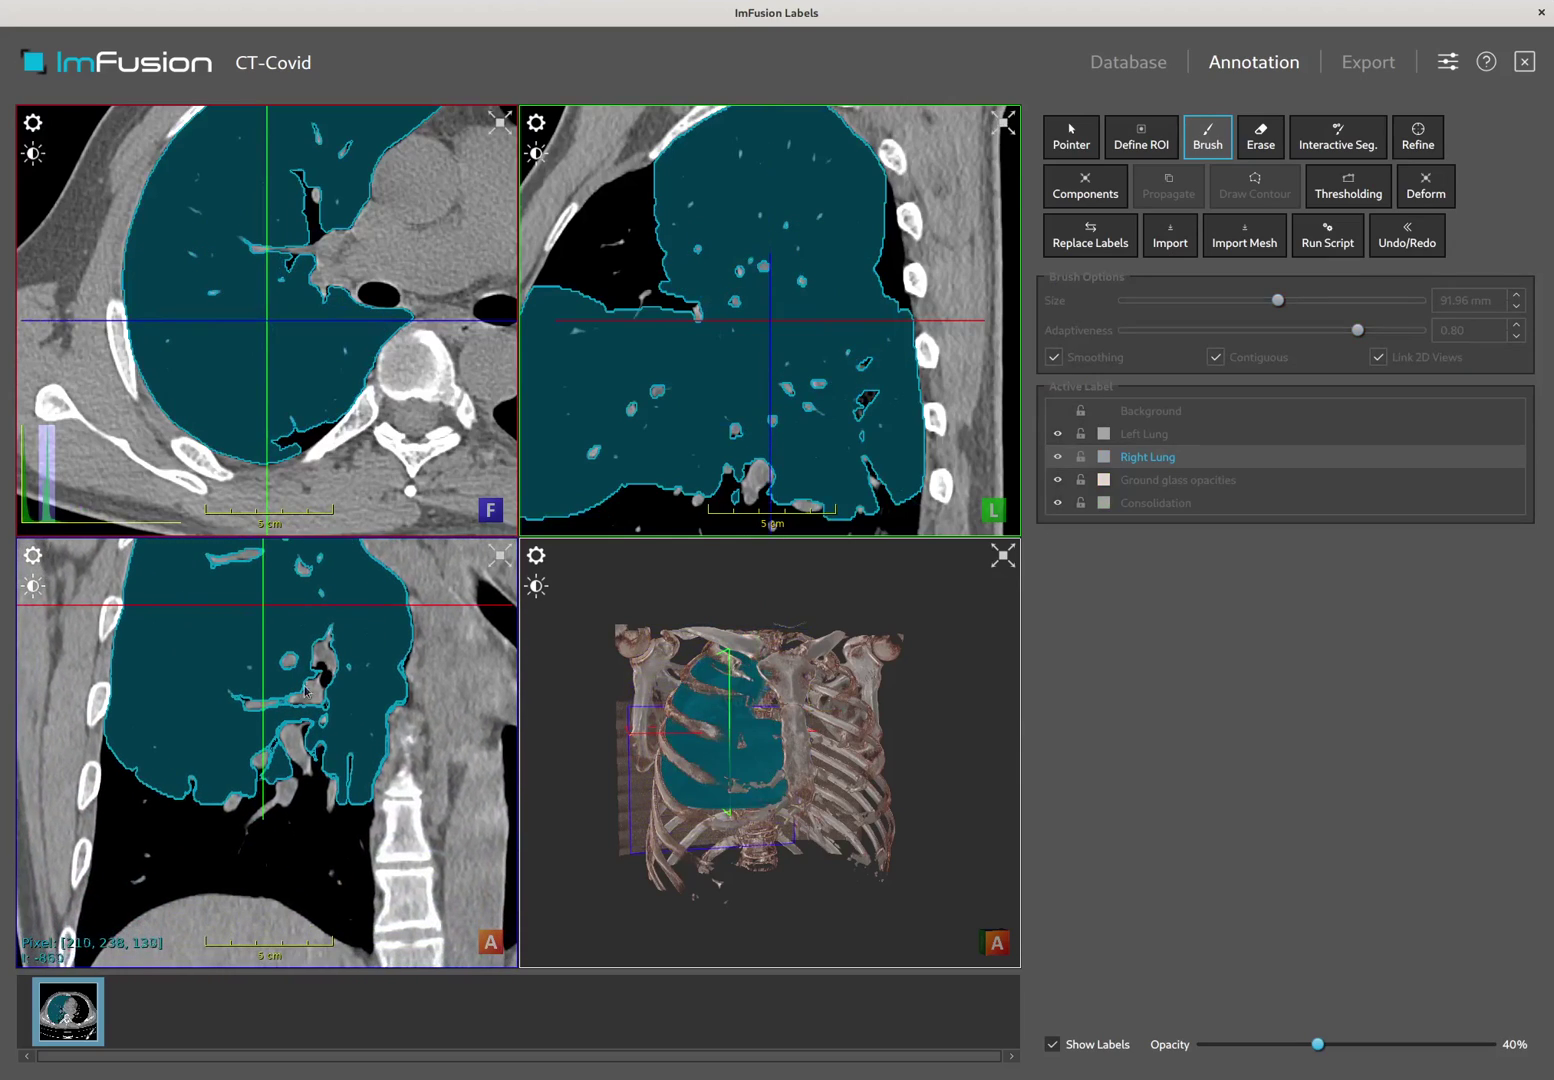
Paint the lower part of the right lung in the coronal and axial views, filling the unlabelled area above the diaphragm.
mouse_move(135, 852)
mouse_down()
mouse_move(128, 827)
mouse_move(103, 873)
mouse_move(139, 898)
mouse_move(267, 875)
mouse_move(341, 891)
mouse_up()
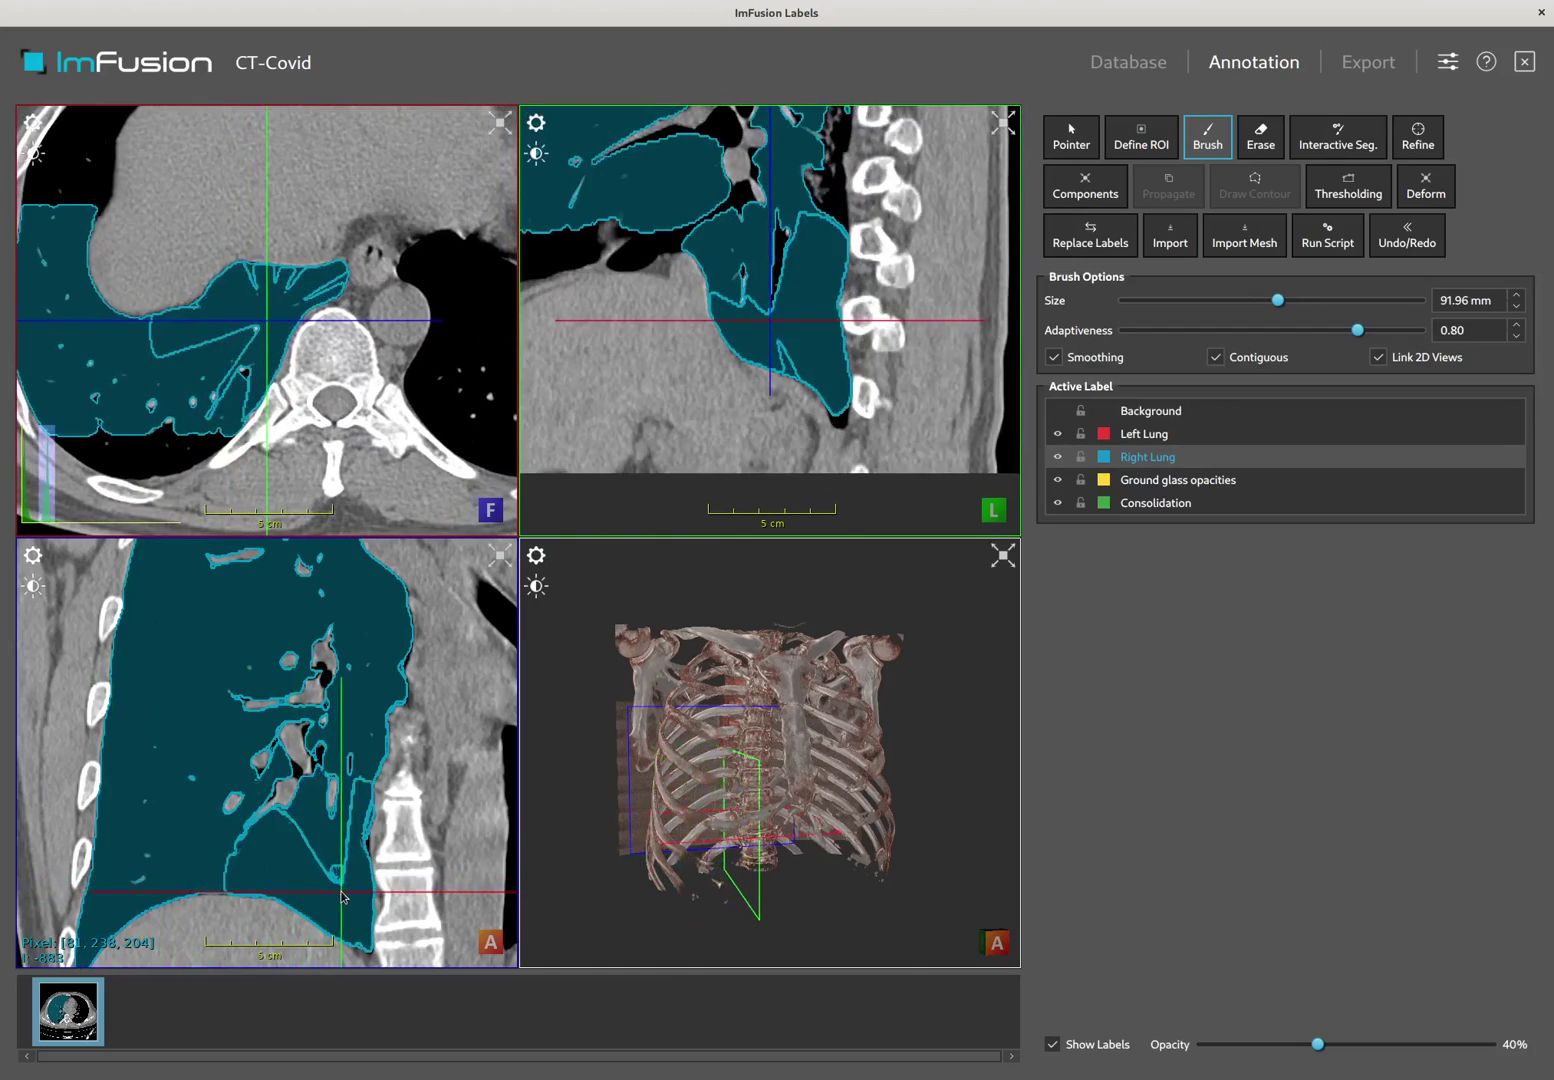
drag(200, 440, 115, 446)
drag(75, 240, 95, 137)
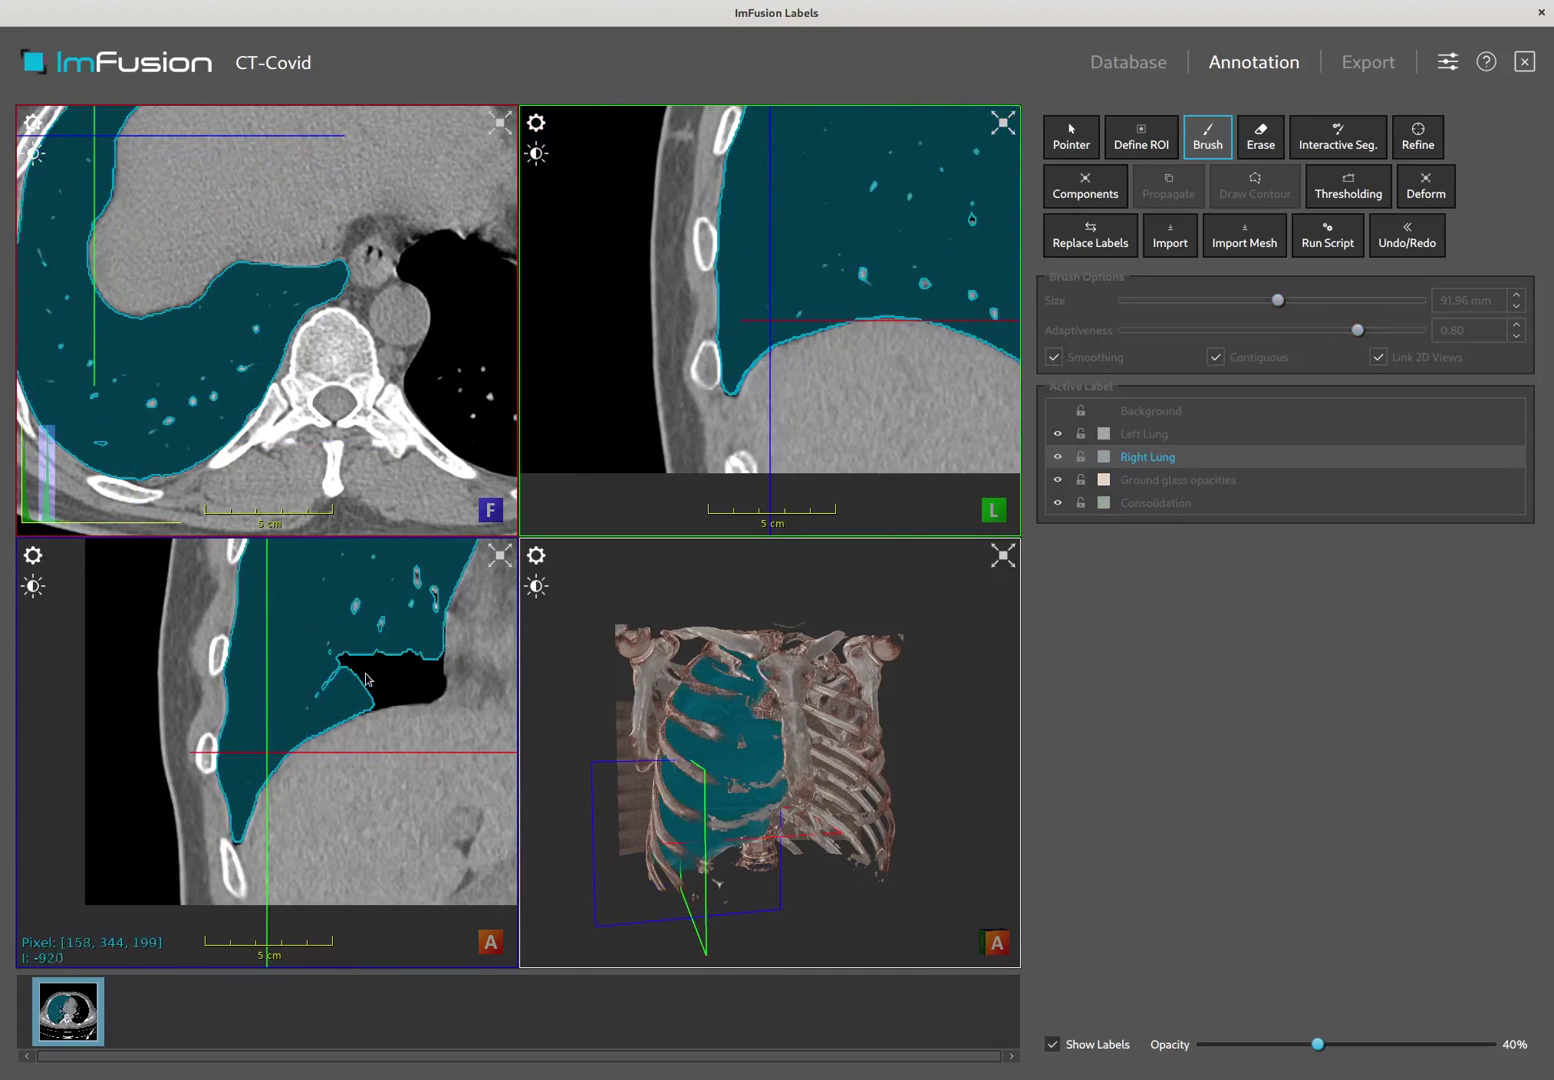
drag(362, 655, 399, 666)
middle_drag(392, 683, 321, 889)
mouse_move(321, 692)
mouse_down()
mouse_move(267, 649)
mouse_move(367, 593)
mouse_move(426, 599)
mouse_up()
right_drag(215, 456, 254, 517)
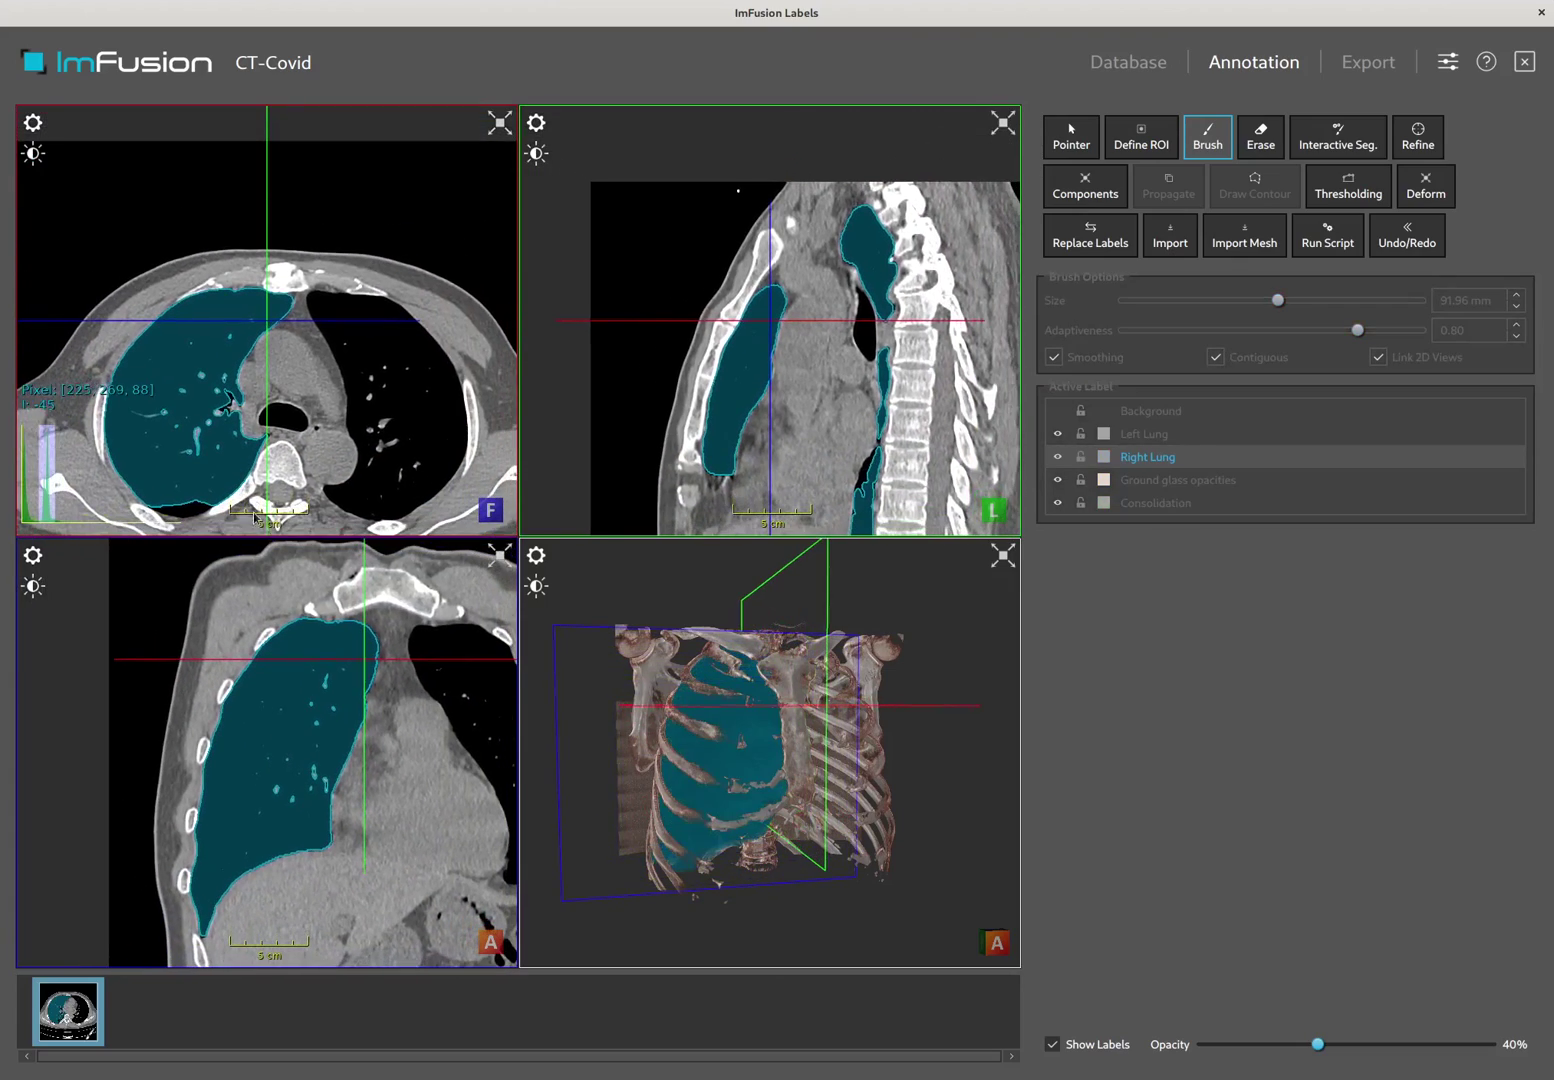
Fill the remaining gaps beside the spine at the back of the right lung and inspect the label in the 3D view.
drag(201, 492, 188, 499)
middle_drag(374, 916, 418, 795)
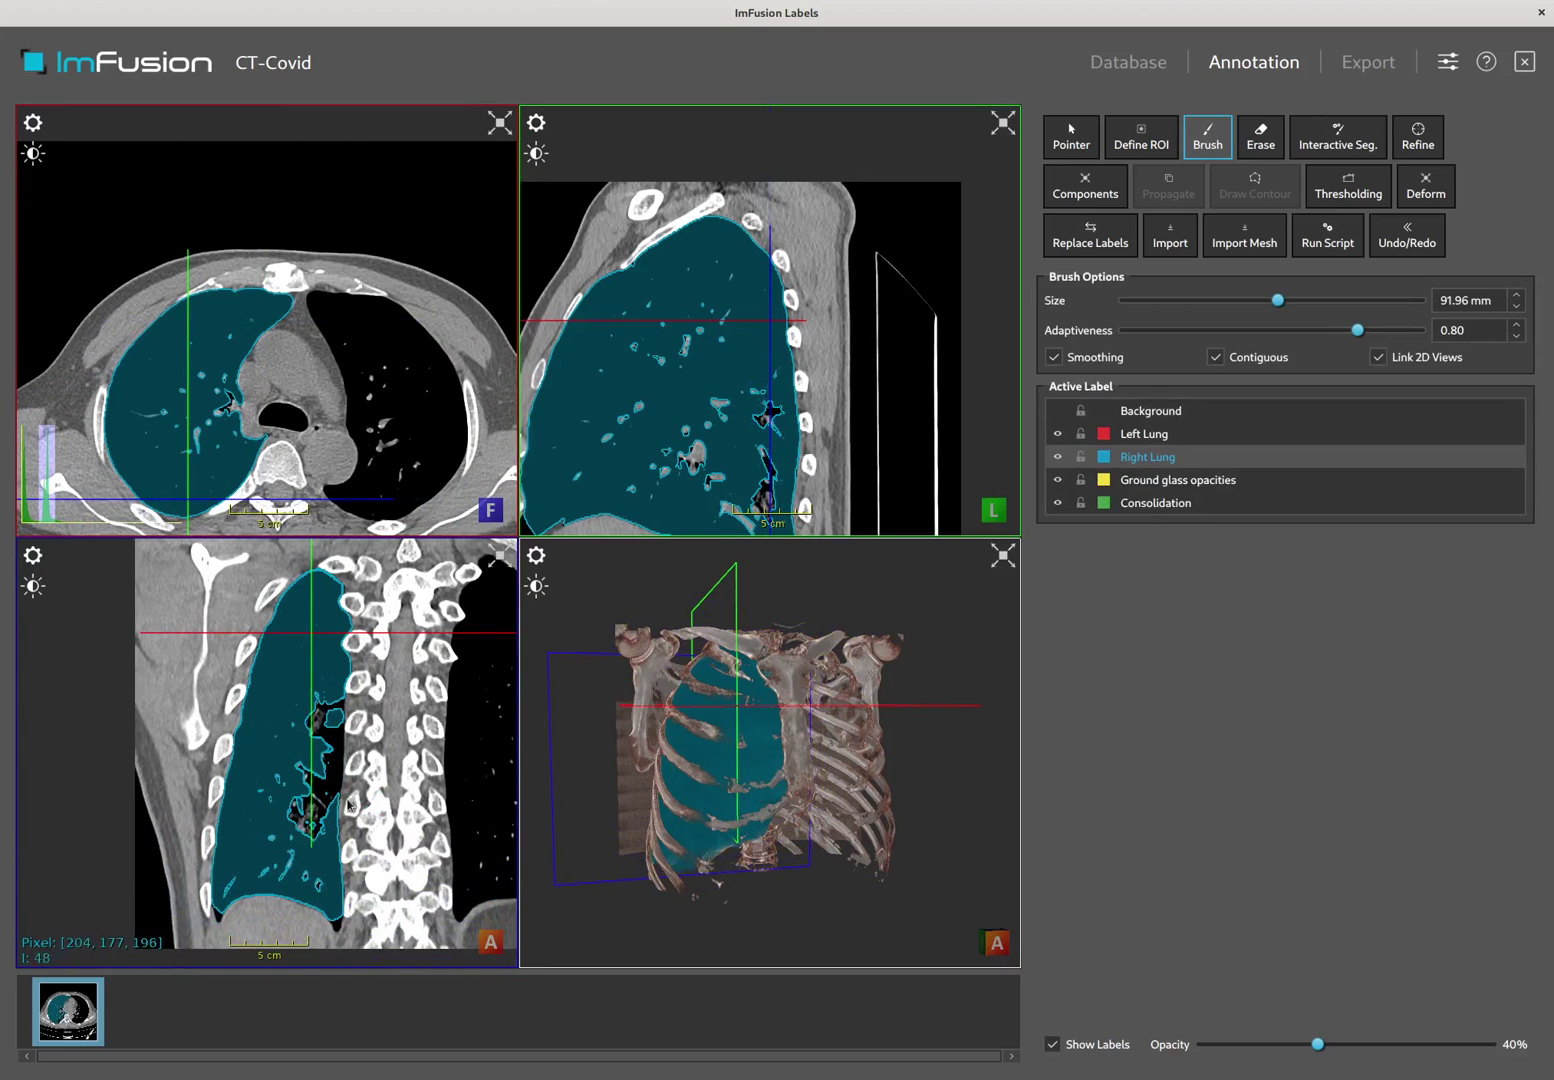
drag(324, 794, 327, 764)
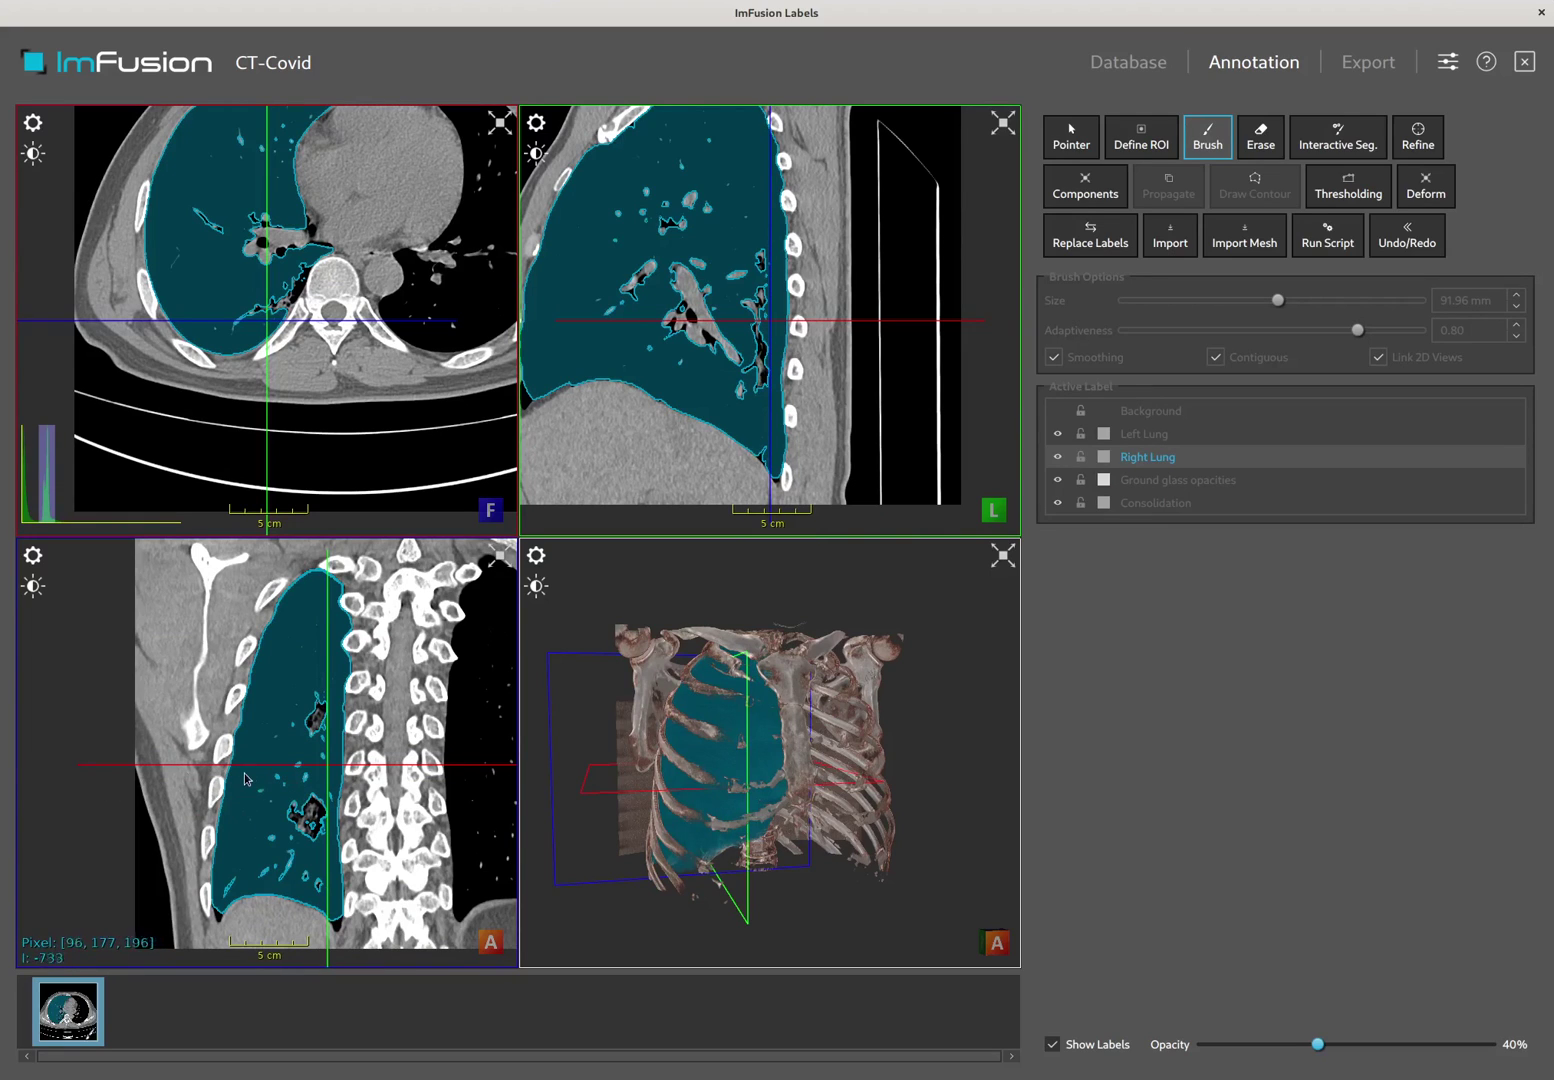
right_drag(312, 838, 236, 845)
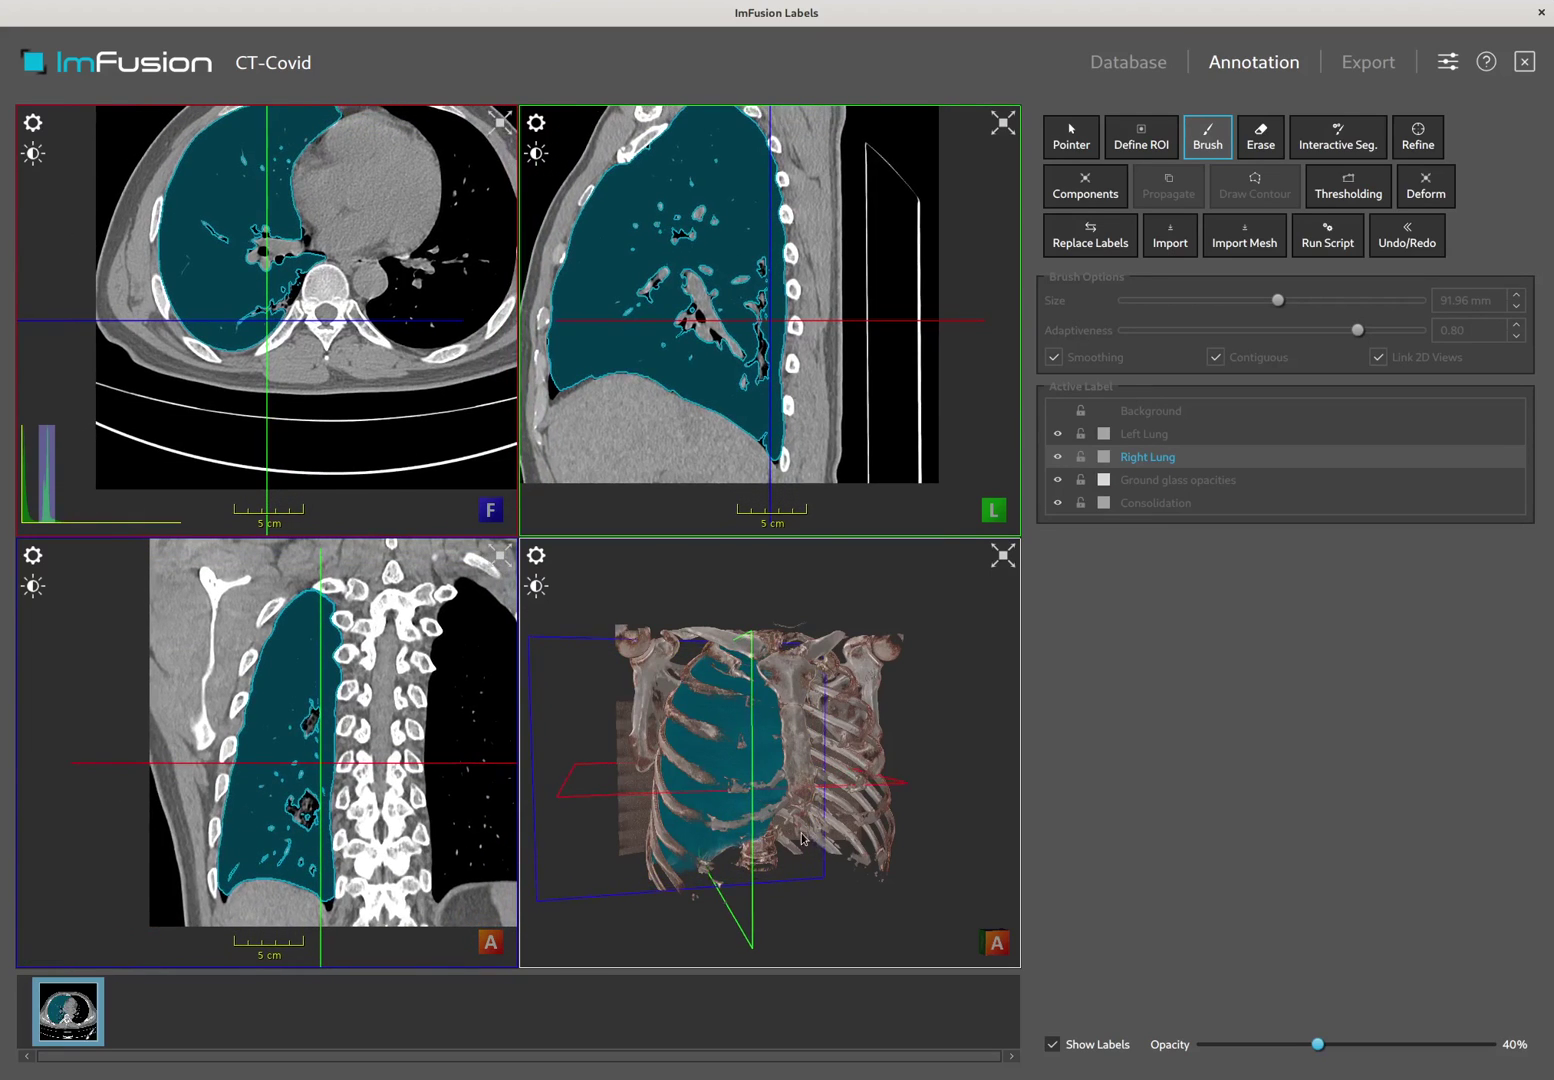
drag(802, 838, 670, 852)
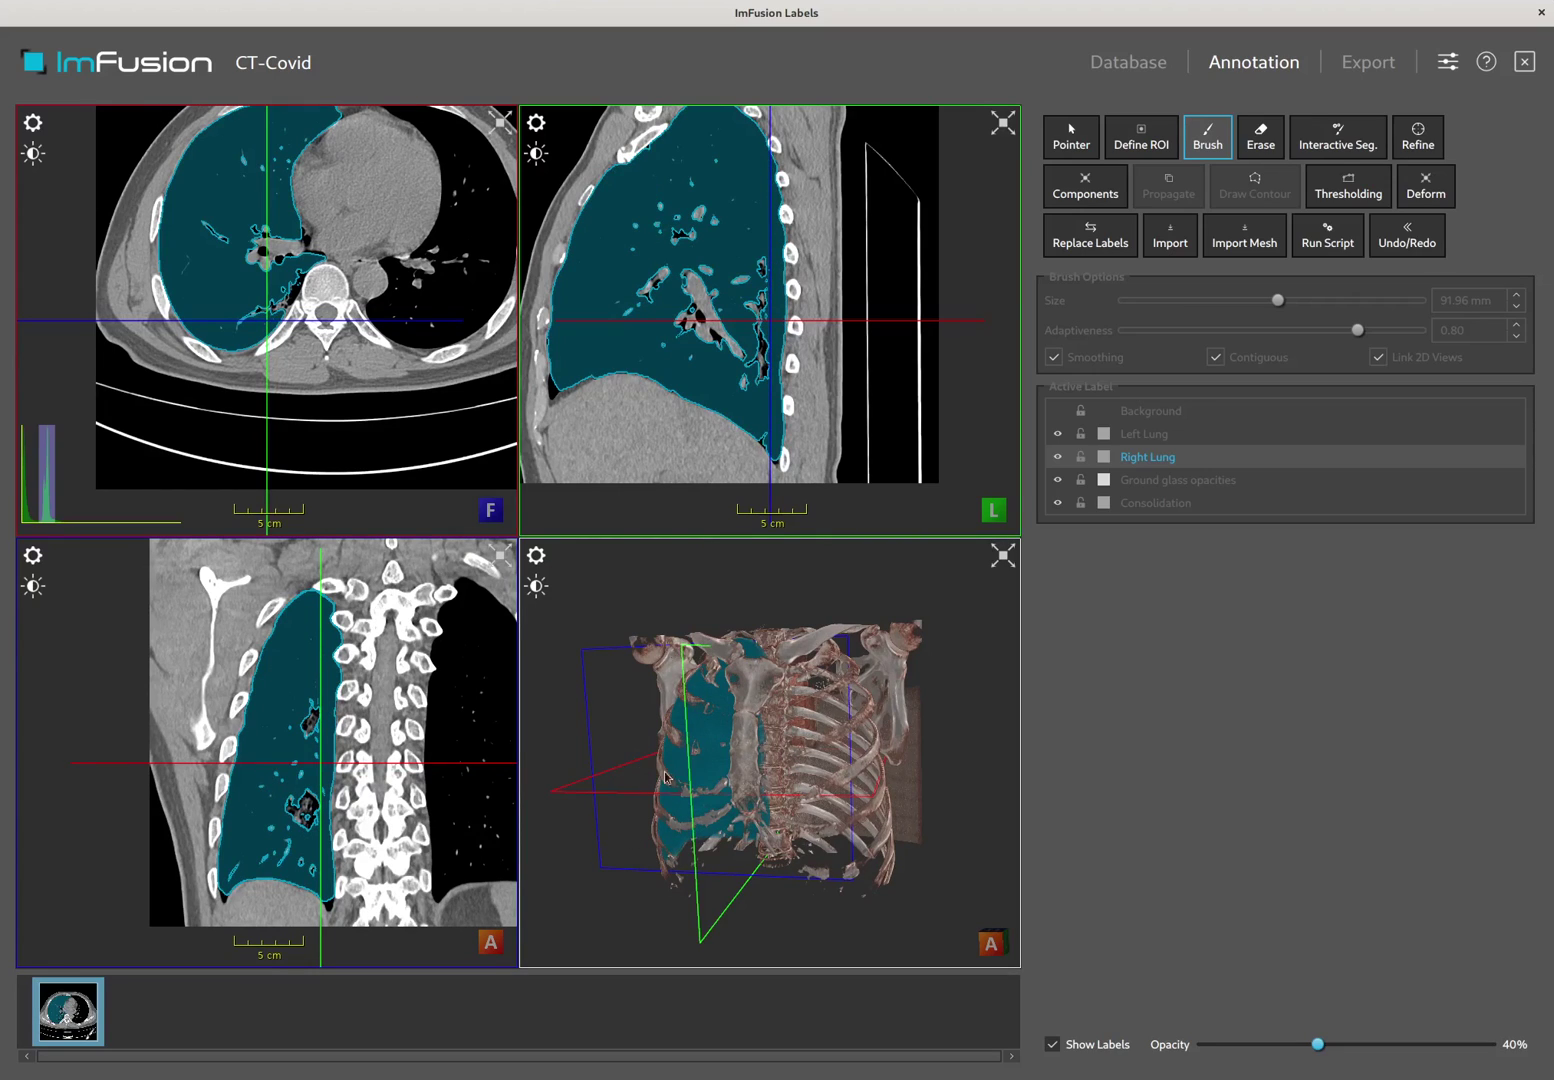
scroll(720, 780, up, 3)
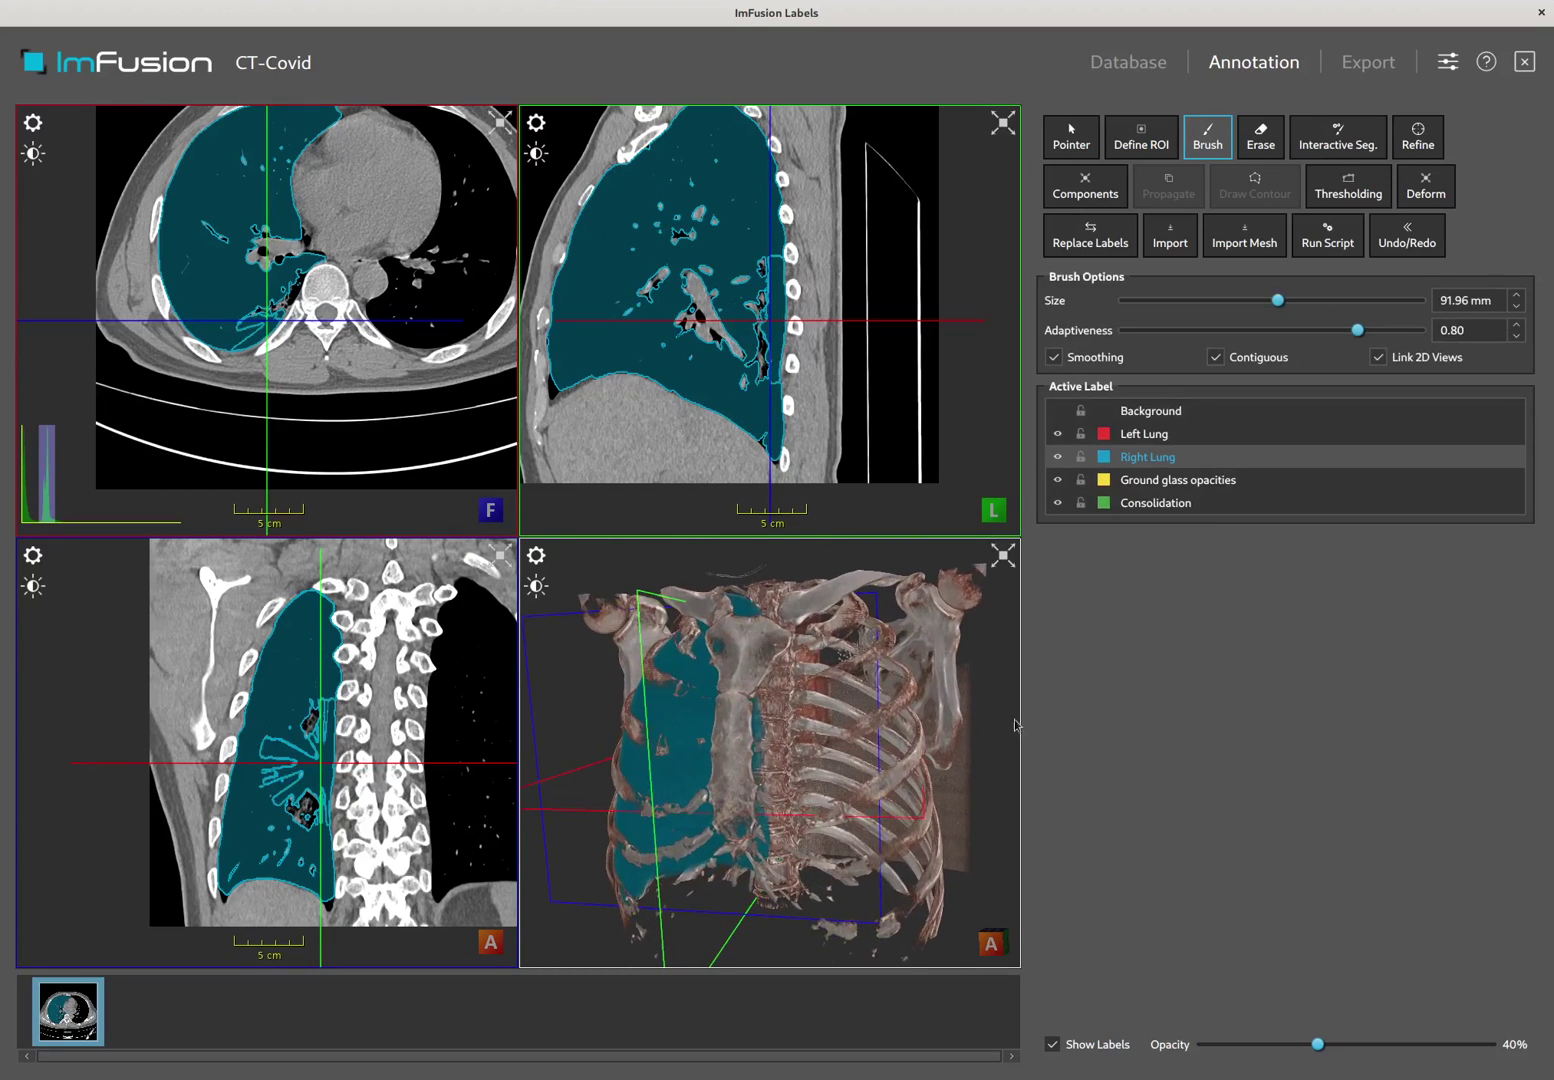
Make Consolidation the active label, lock Right Lung, and set the brush to 24.49 mm with adaptiveness 0.53.
click(1276, 505)
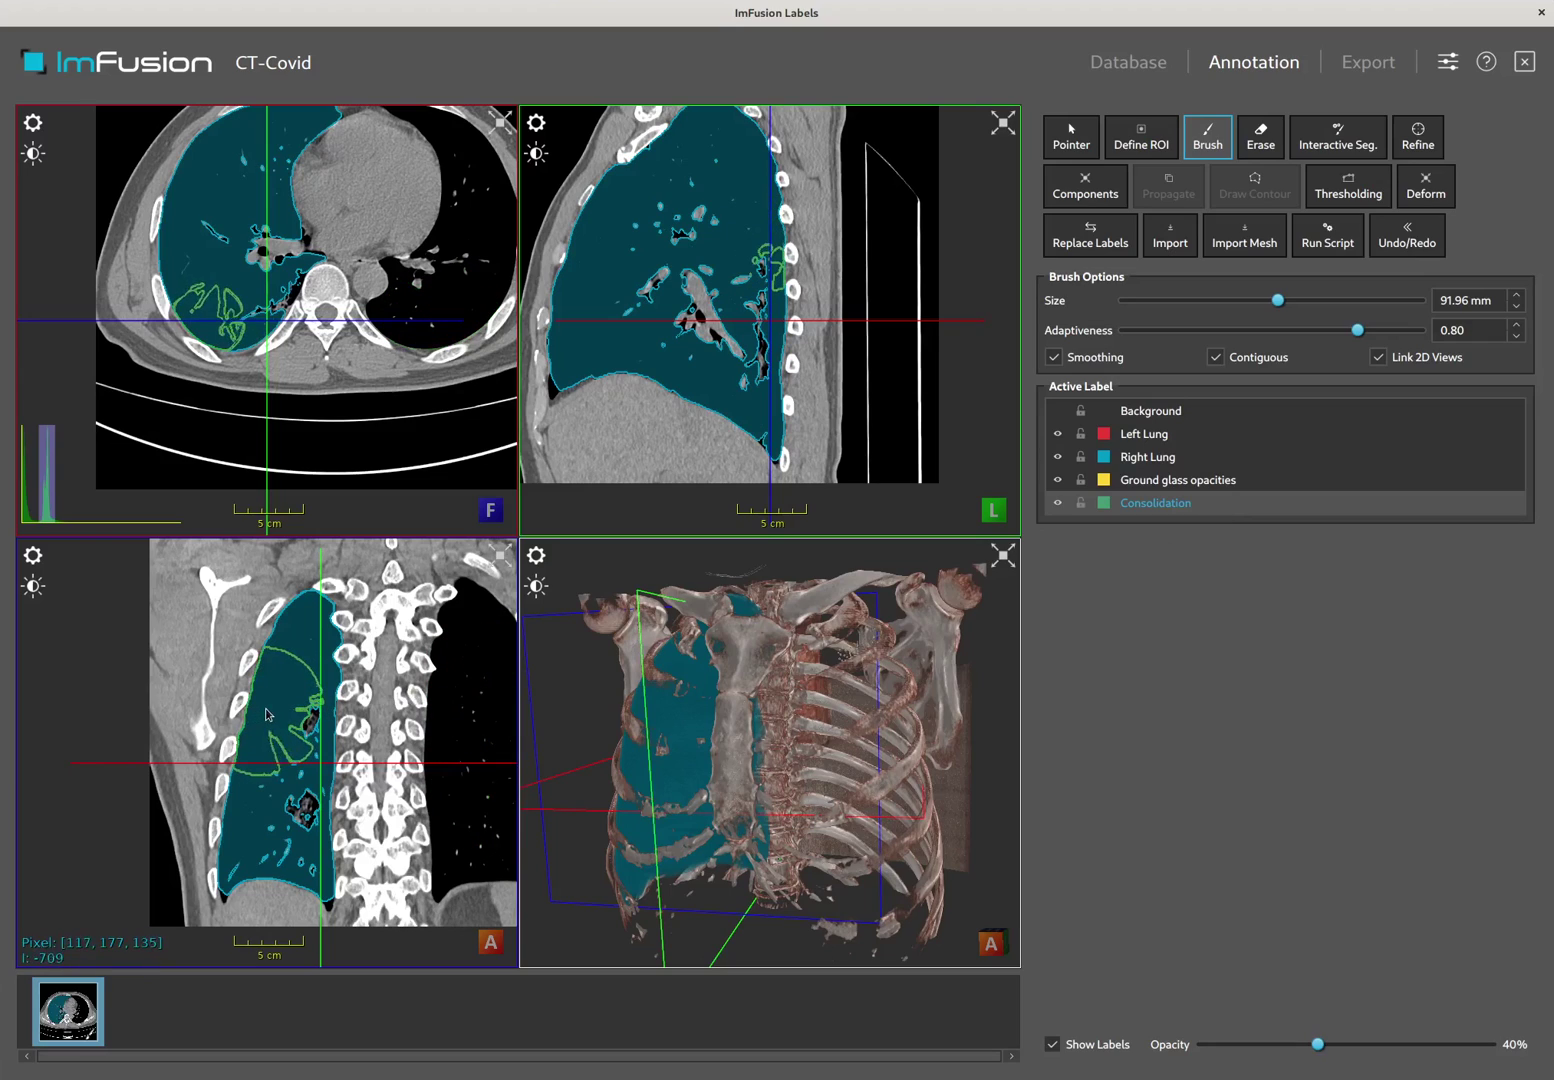
ctrl+scroll(266, 715, down, 4)
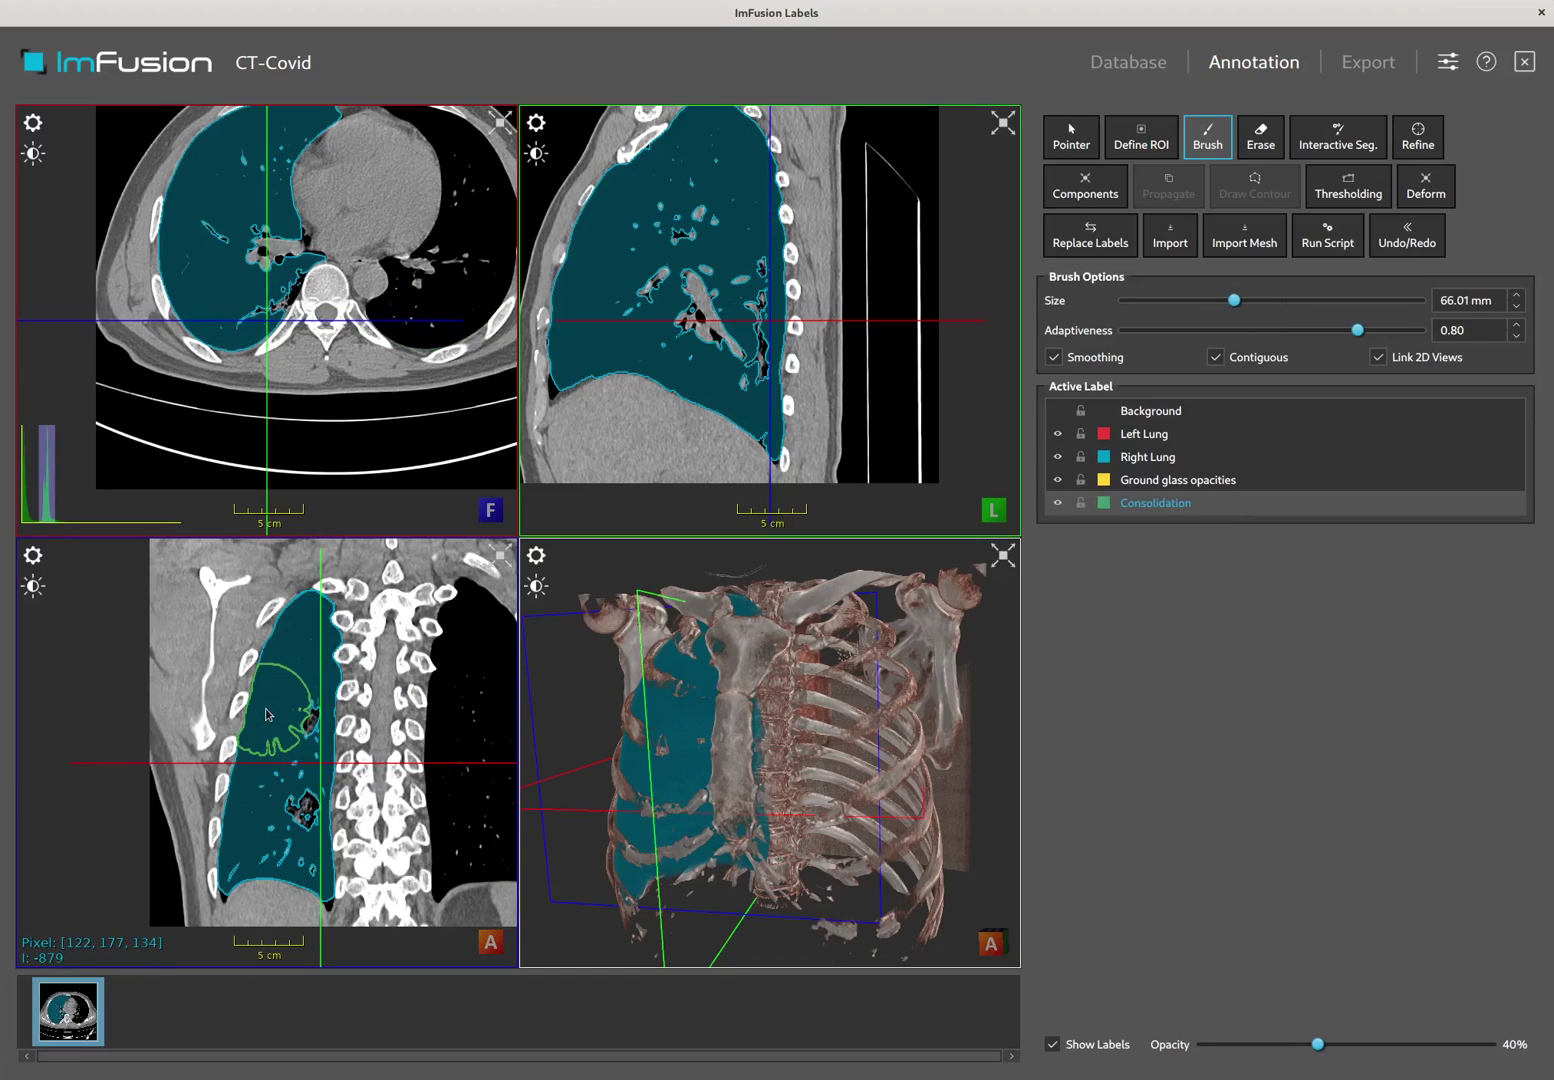
ctrl+scroll(266, 714, down, 5)
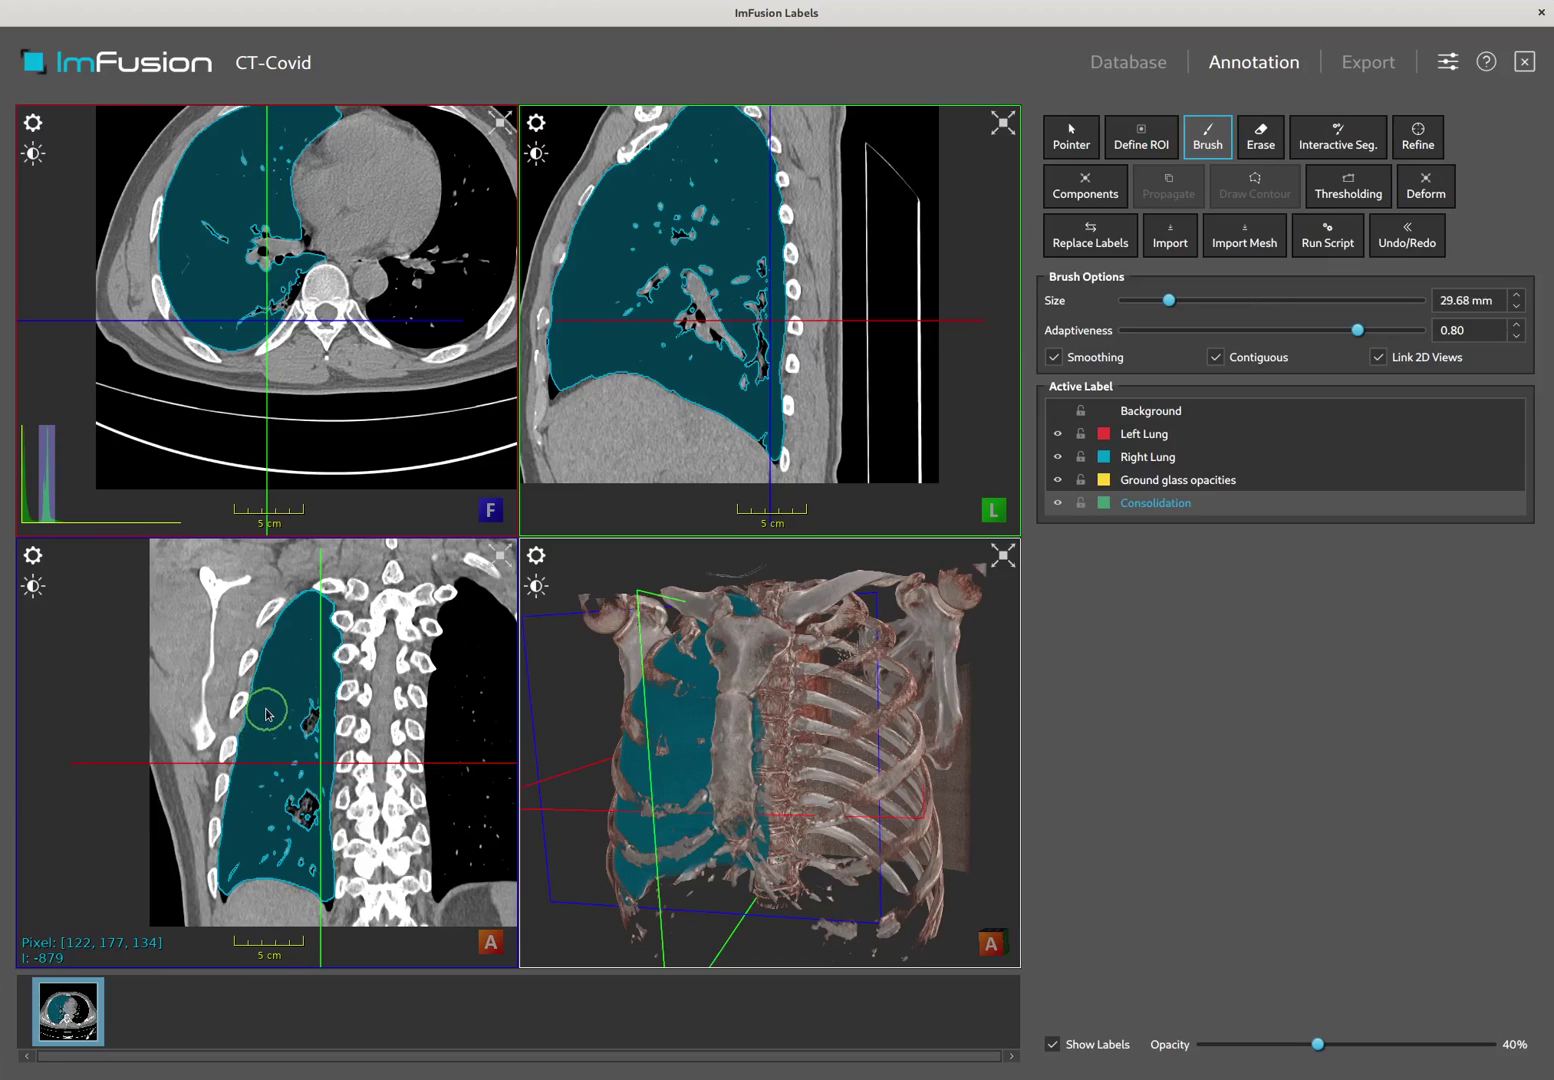
ctrl+scroll(267, 714, down, 1)
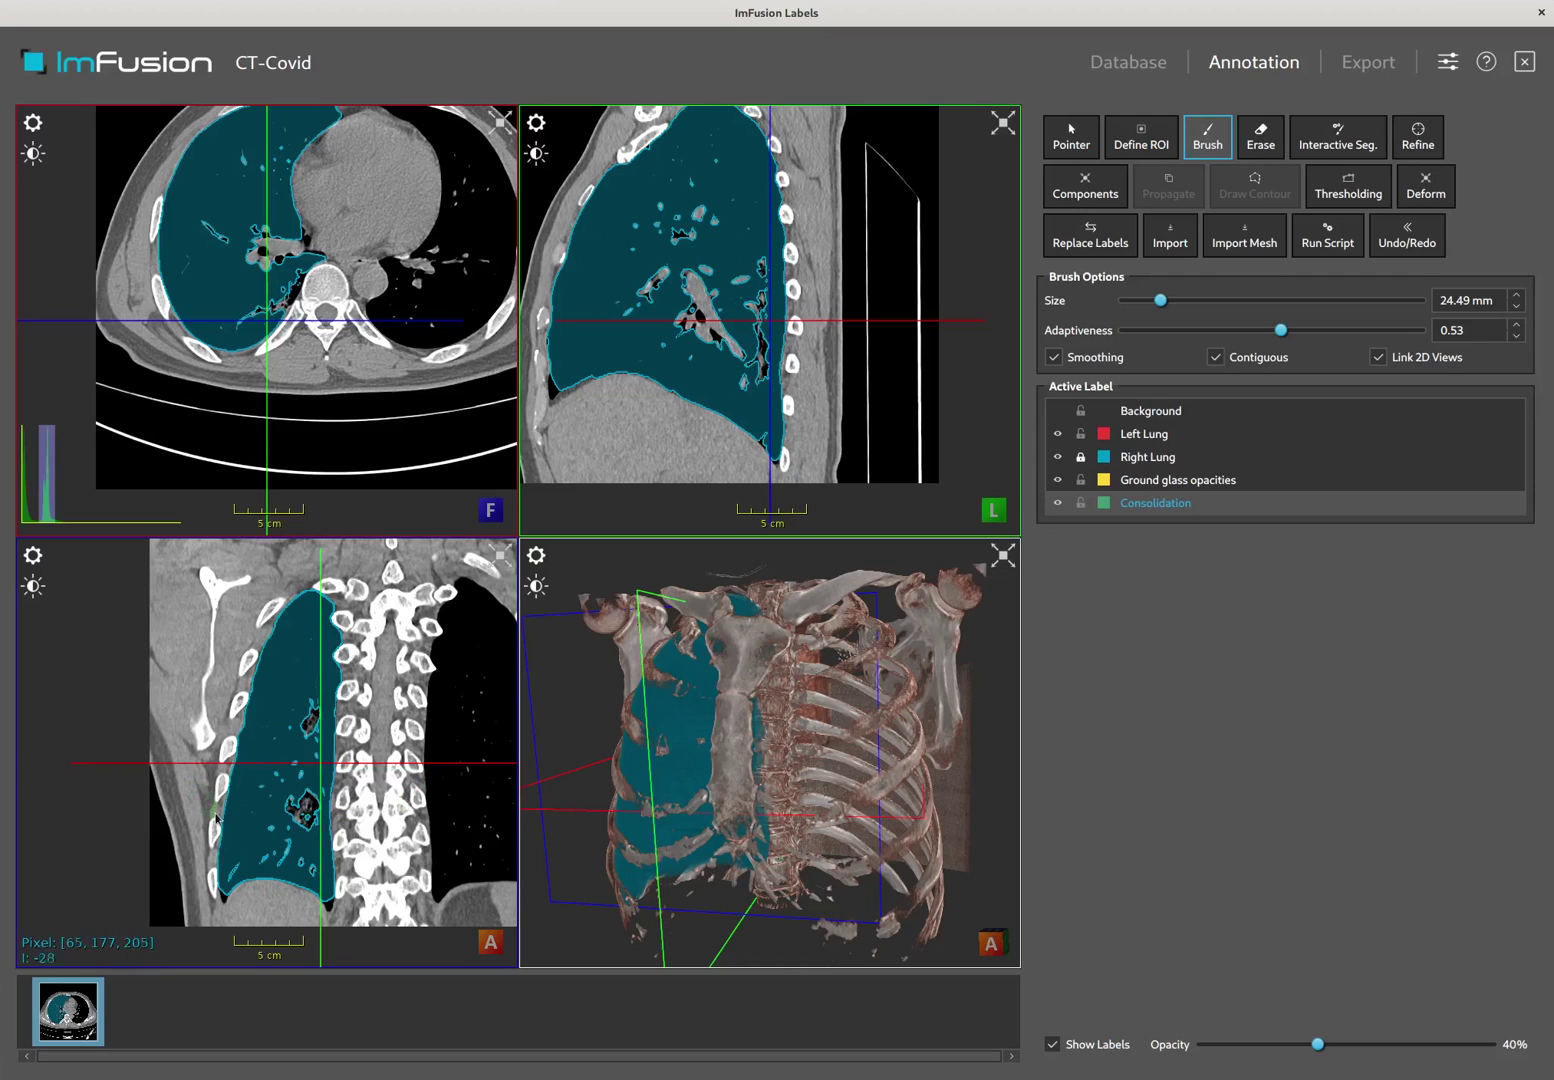
Lower the brush adaptiveness to 0.32 and paint the consolidation in the lower posterior right lung in the coronal view.
key(space)
right_drag(279, 819, 276, 690)
drag(292, 835, 215, 705)
right_drag(215, 709, 271, 793)
mouse_move(278, 807)
mouse_down()
mouse_move(301, 771)
mouse_move(305, 798)
mouse_move(273, 802)
mouse_up()
scroll(296, 770, down, 5)
scroll(296, 770, down, 2)
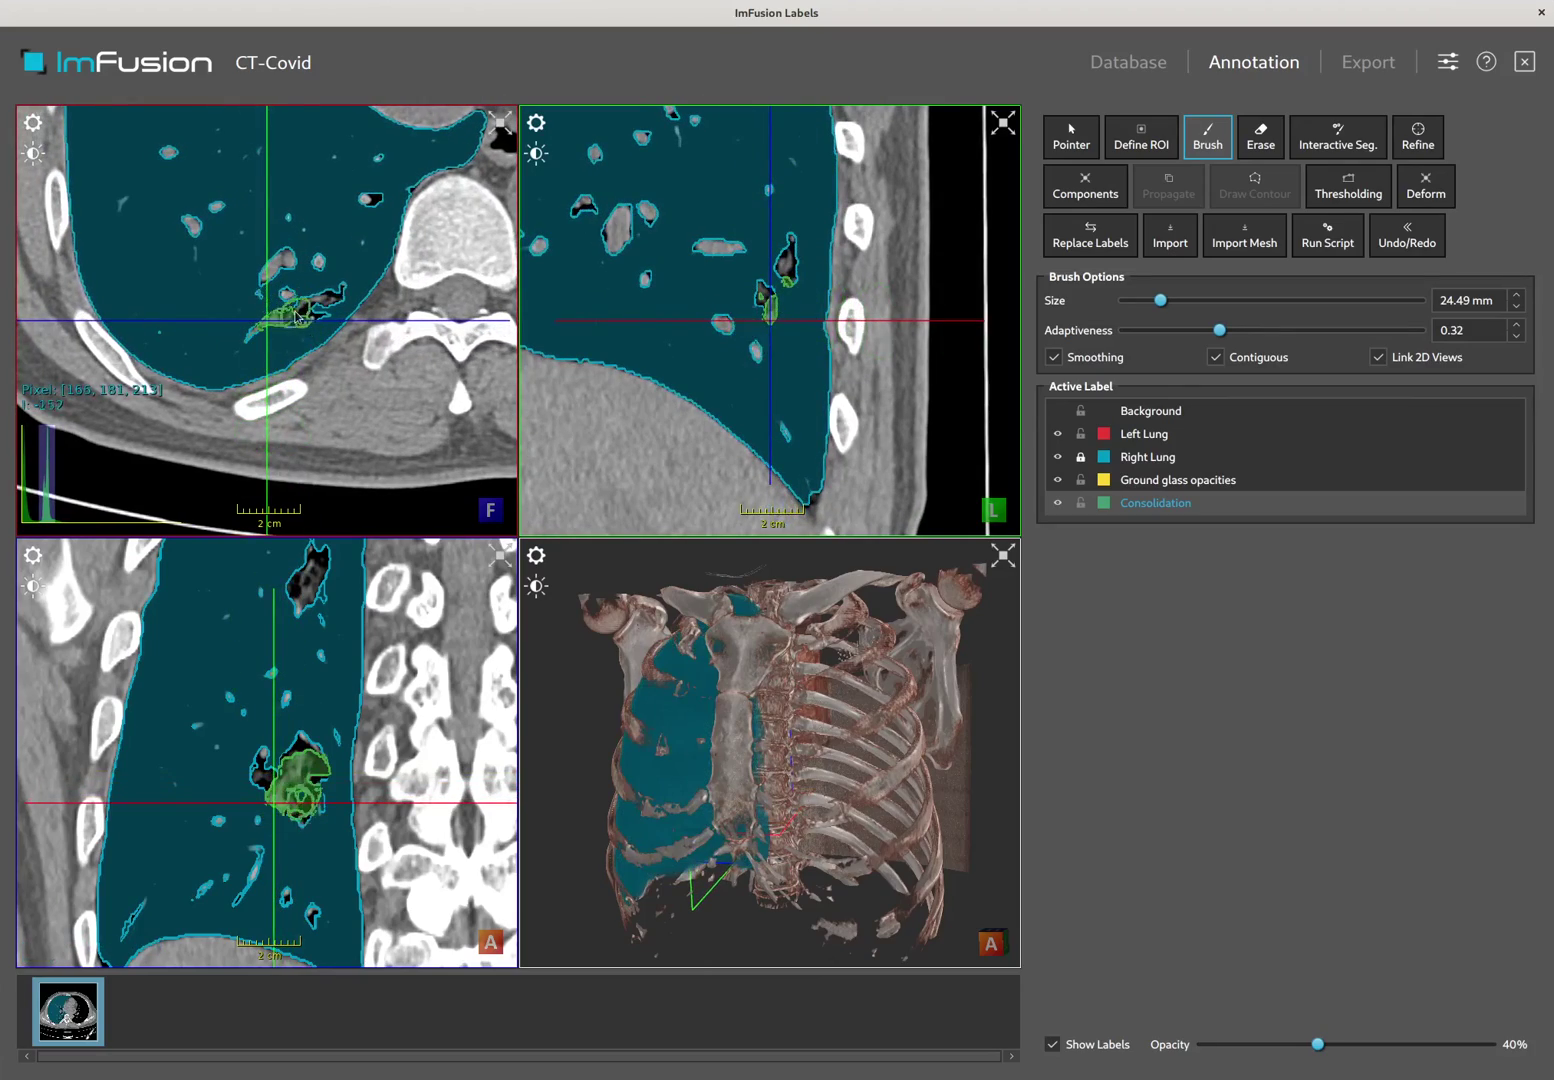
Extend the Consolidation label upward through the dense tissue beside the spine in the axial and coronal views.
drag(288, 314, 330, 295)
mouse_move(243, 718)
mouse_down()
mouse_move(280, 627)
mouse_move(256, 582)
mouse_move(242, 608)
mouse_move(266, 612)
mouse_up()
middle_drag(272, 641, 282, 802)
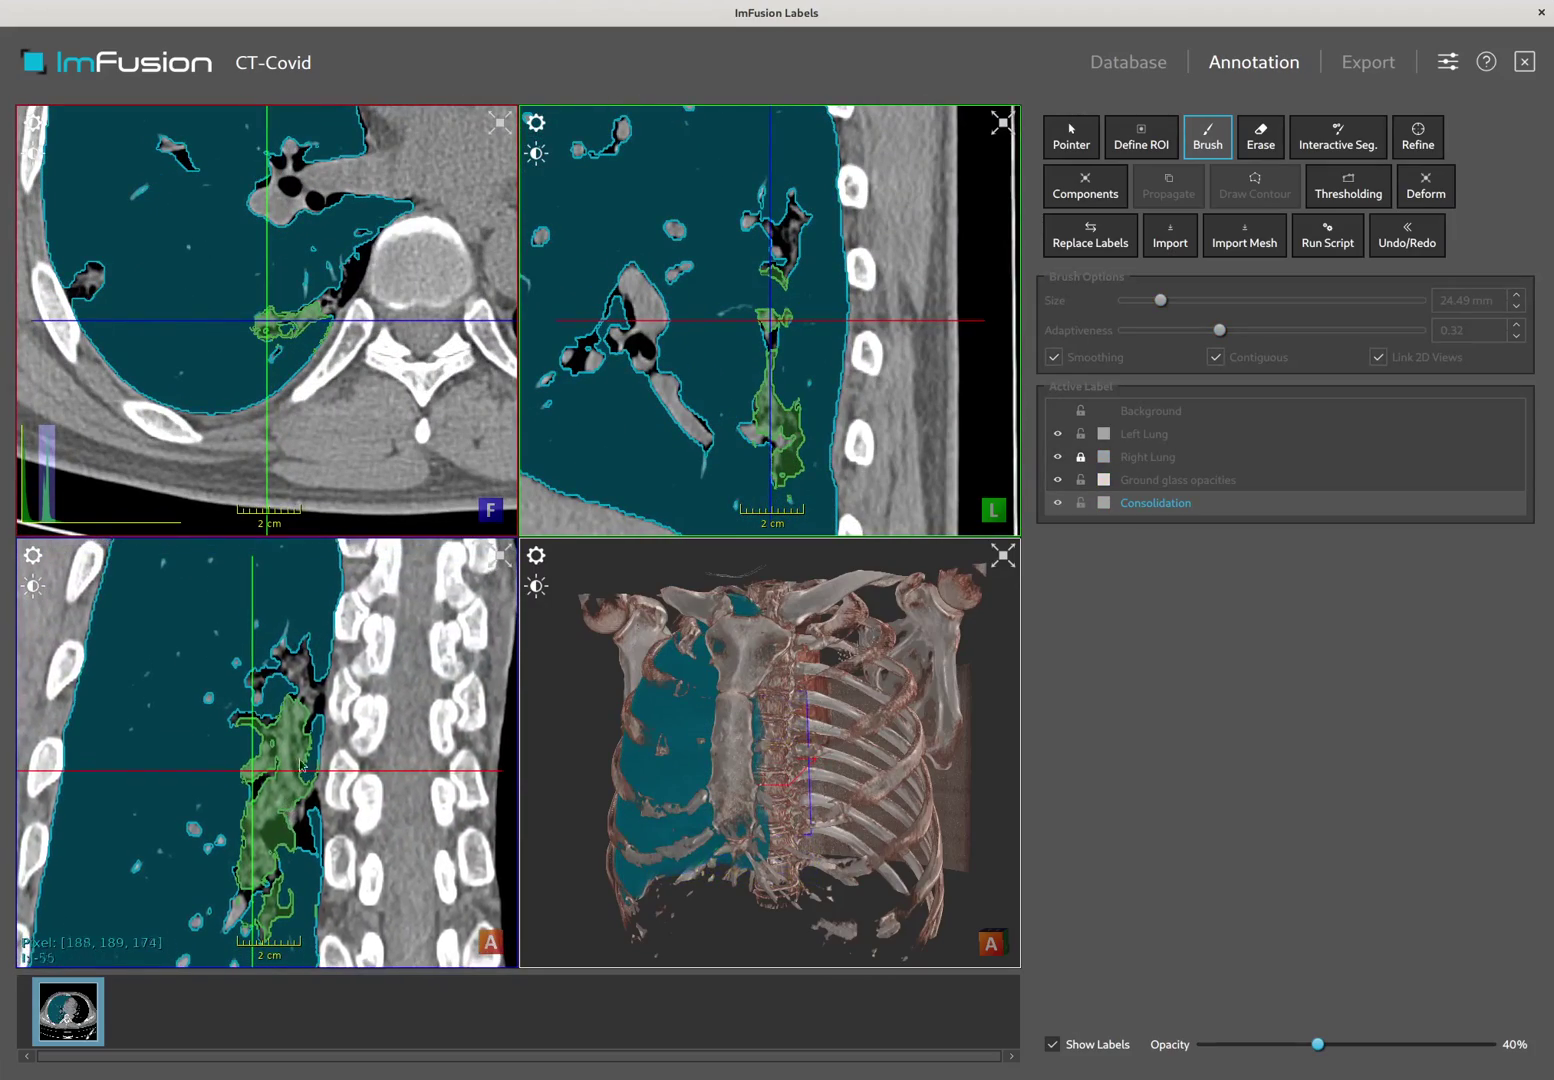
mouse_move(302, 690)
mouse_down()
mouse_move(291, 642)
mouse_move(268, 688)
mouse_move(266, 675)
mouse_up()
scroll(304, 718, down, 10)
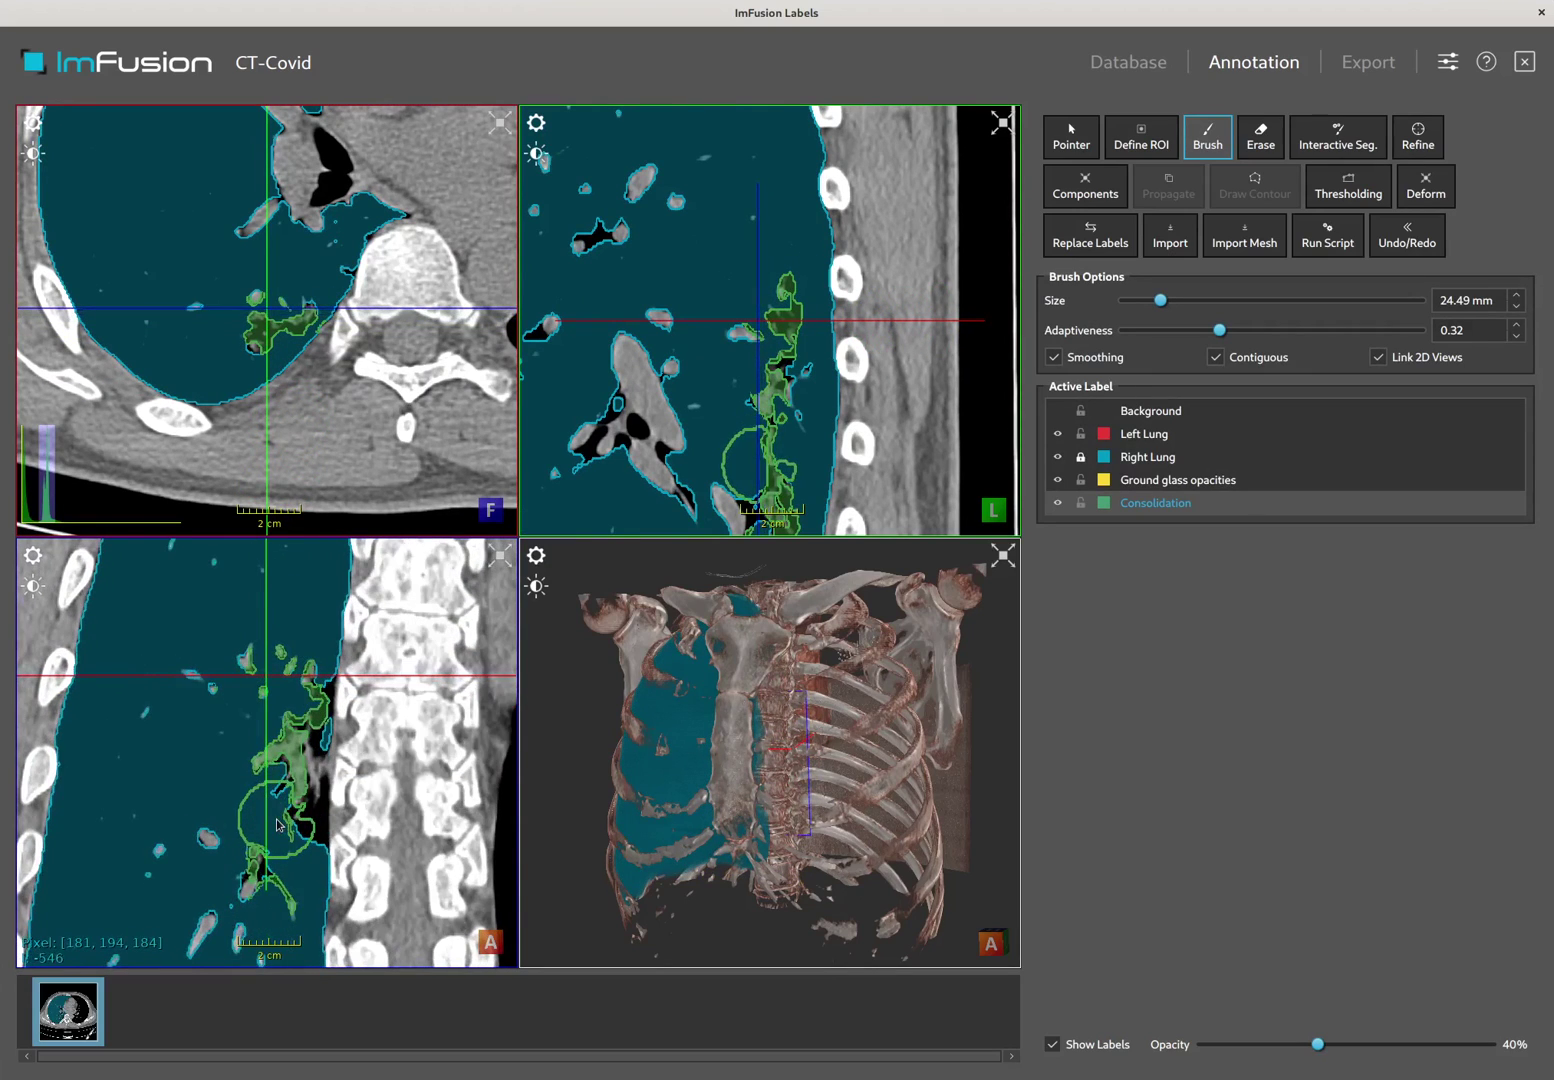
mouse_move(319, 765)
mouse_down()
mouse_move(312, 714)
mouse_move(298, 752)
mouse_up()
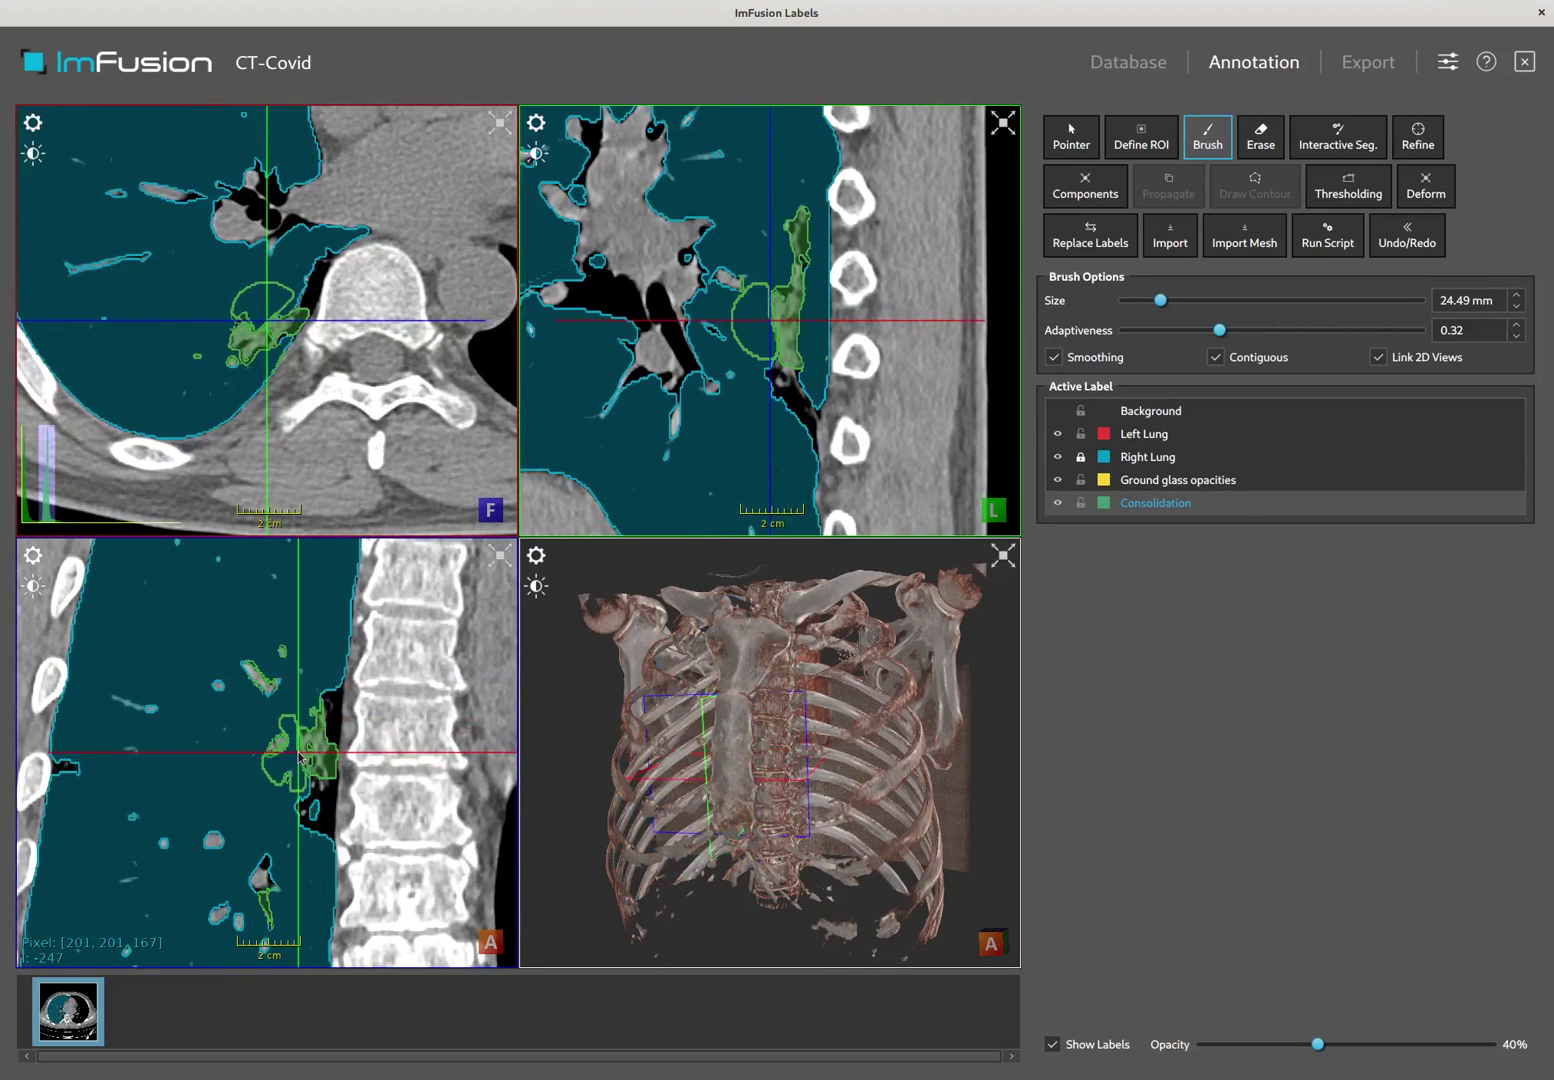
scroll(297, 754, up, 5)
scroll(297, 758, down, 10)
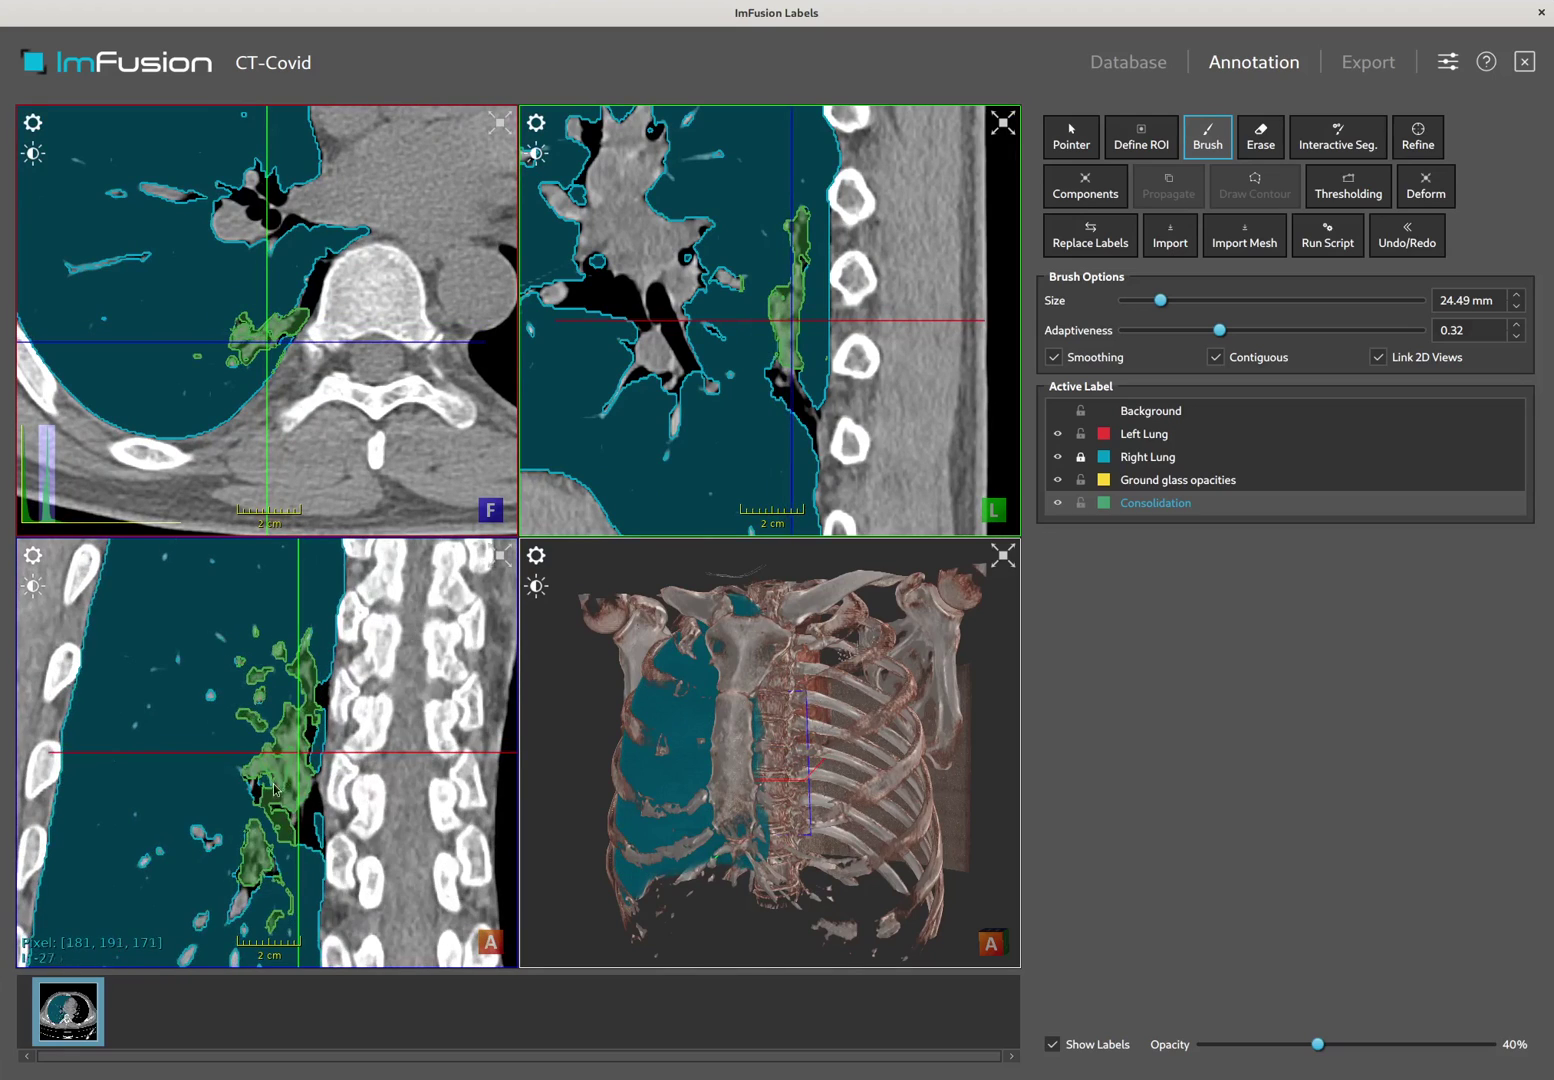
scroll(266, 815, down, 5)
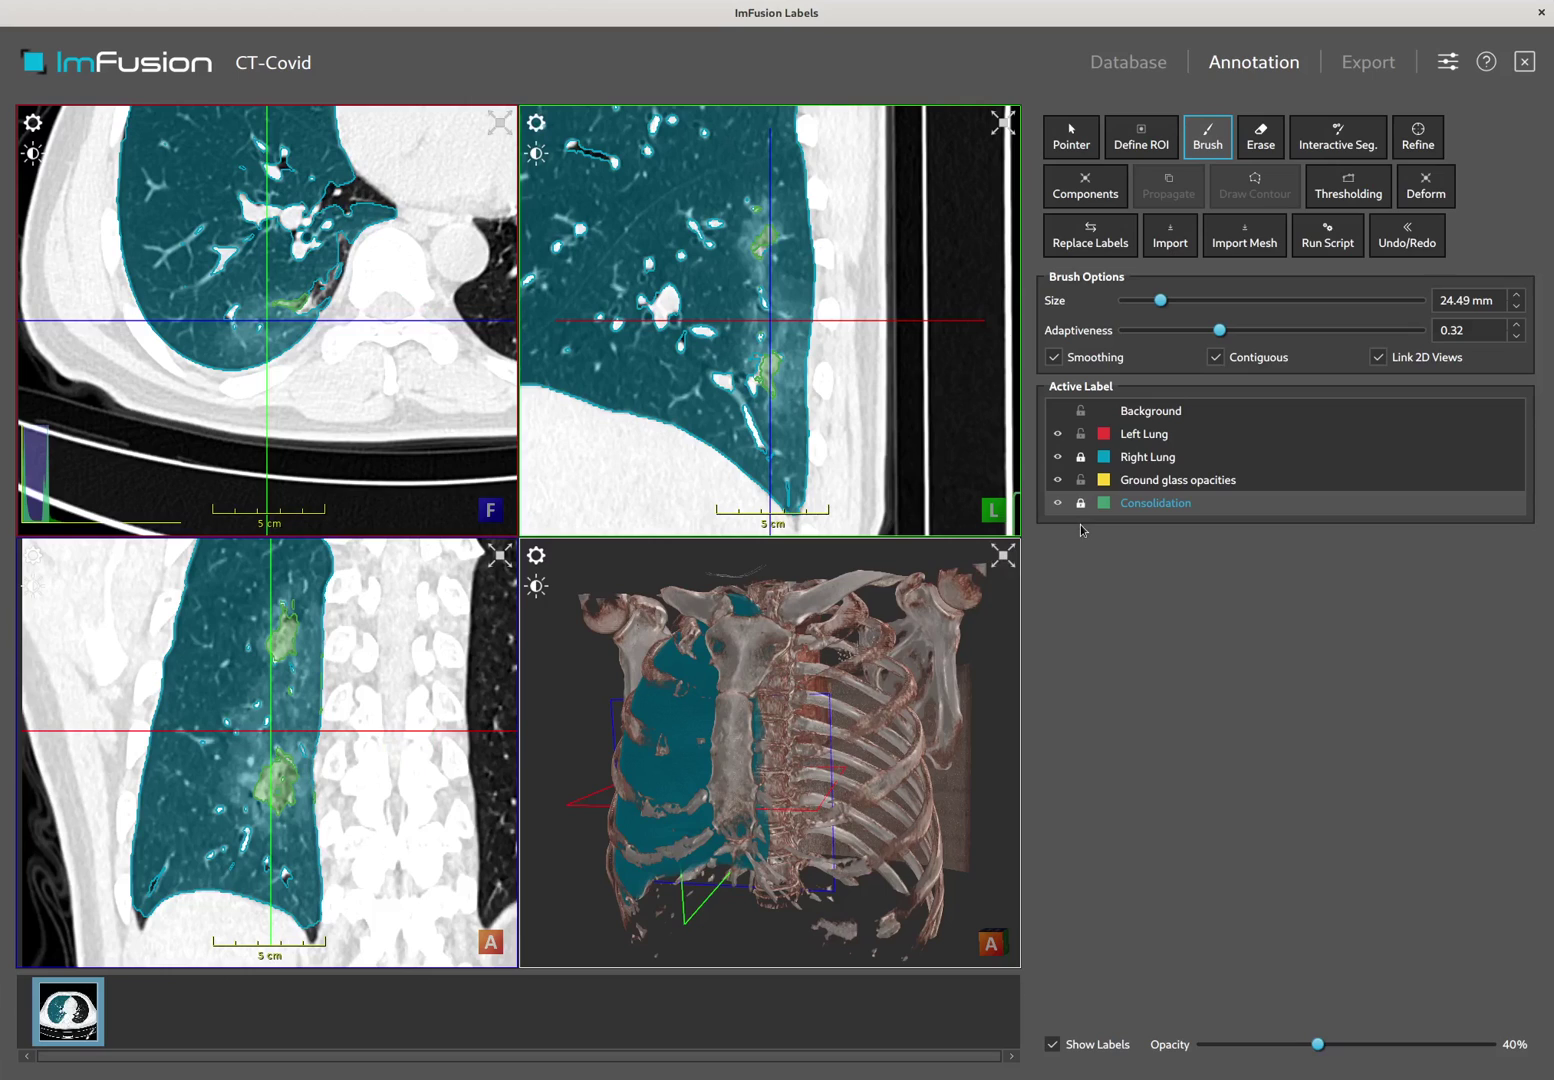
Hide and unlock the Right Lung label, narrow the intensity window to the lung tissue, and activate the Ground glass opacities label.
click(1057, 456)
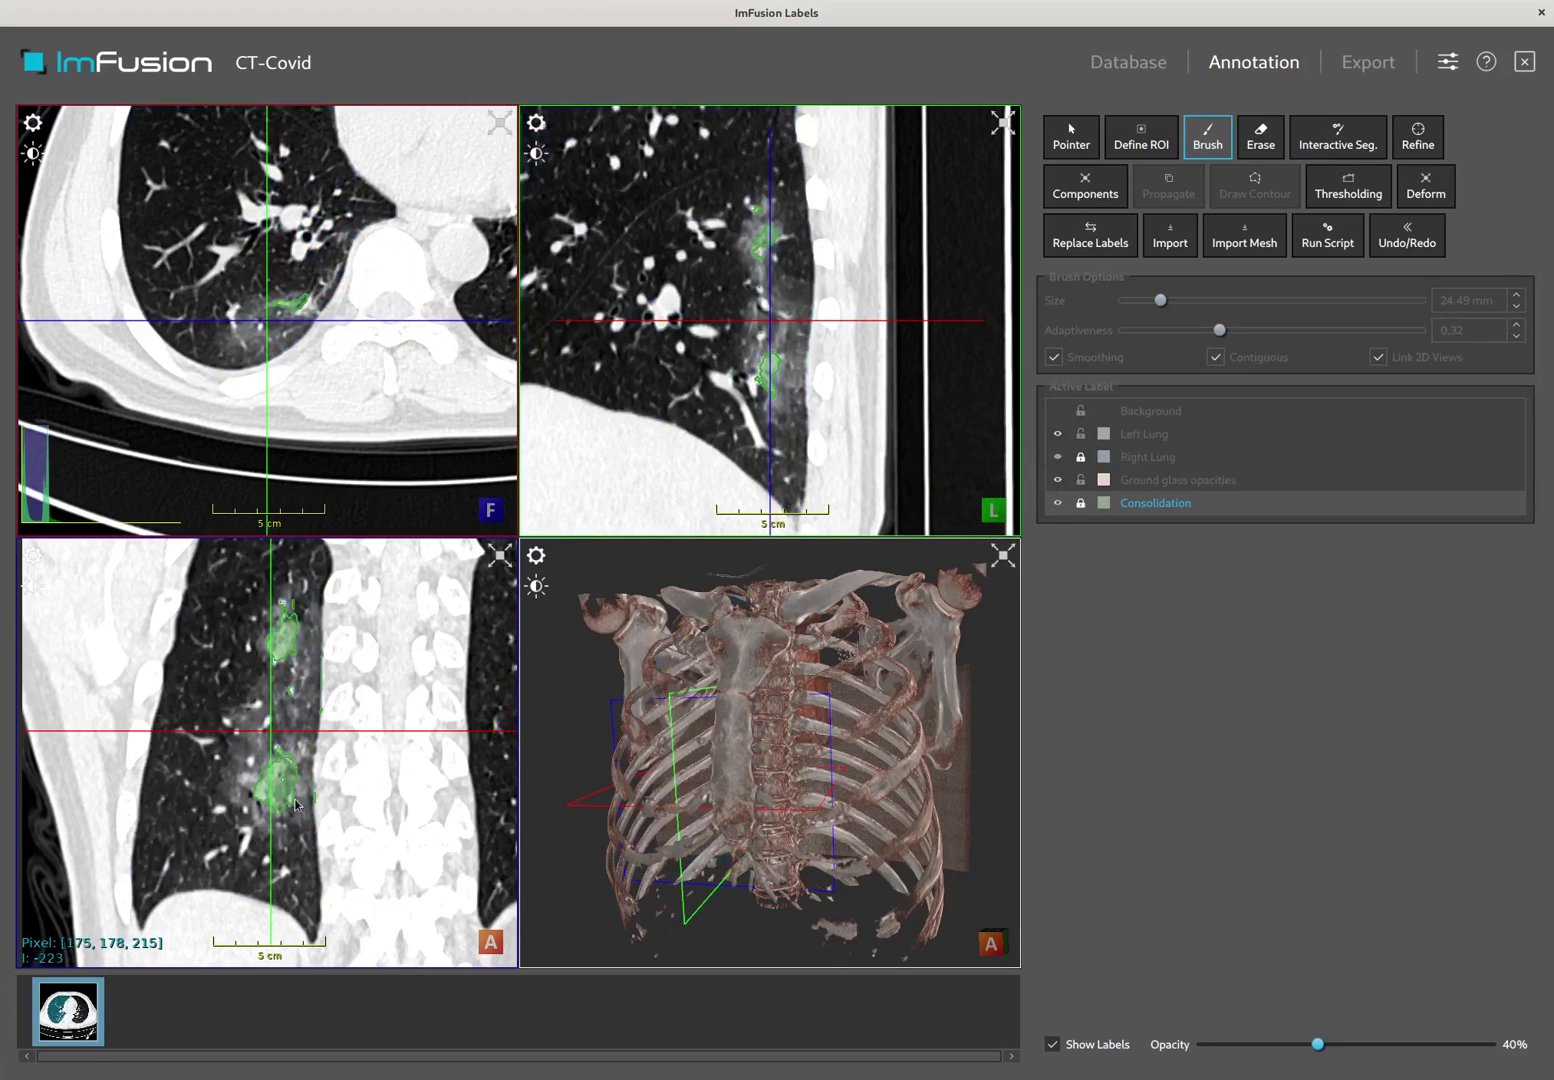
right_drag(302, 798, 263, 912)
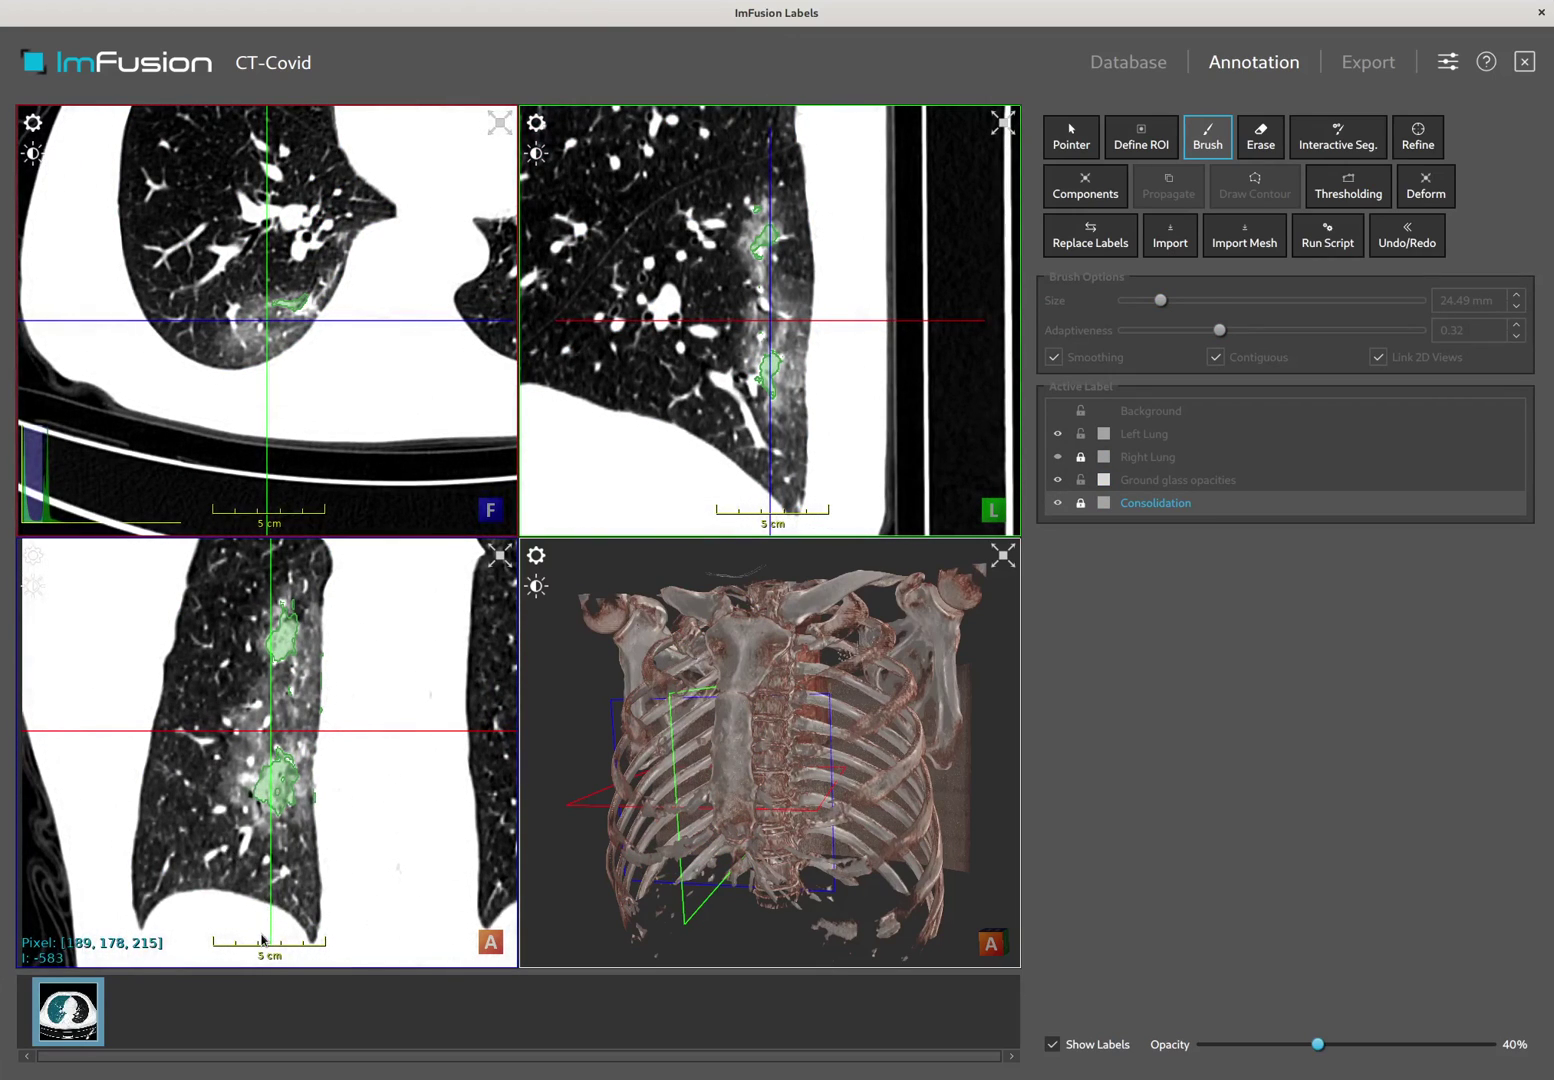
click(1080, 457)
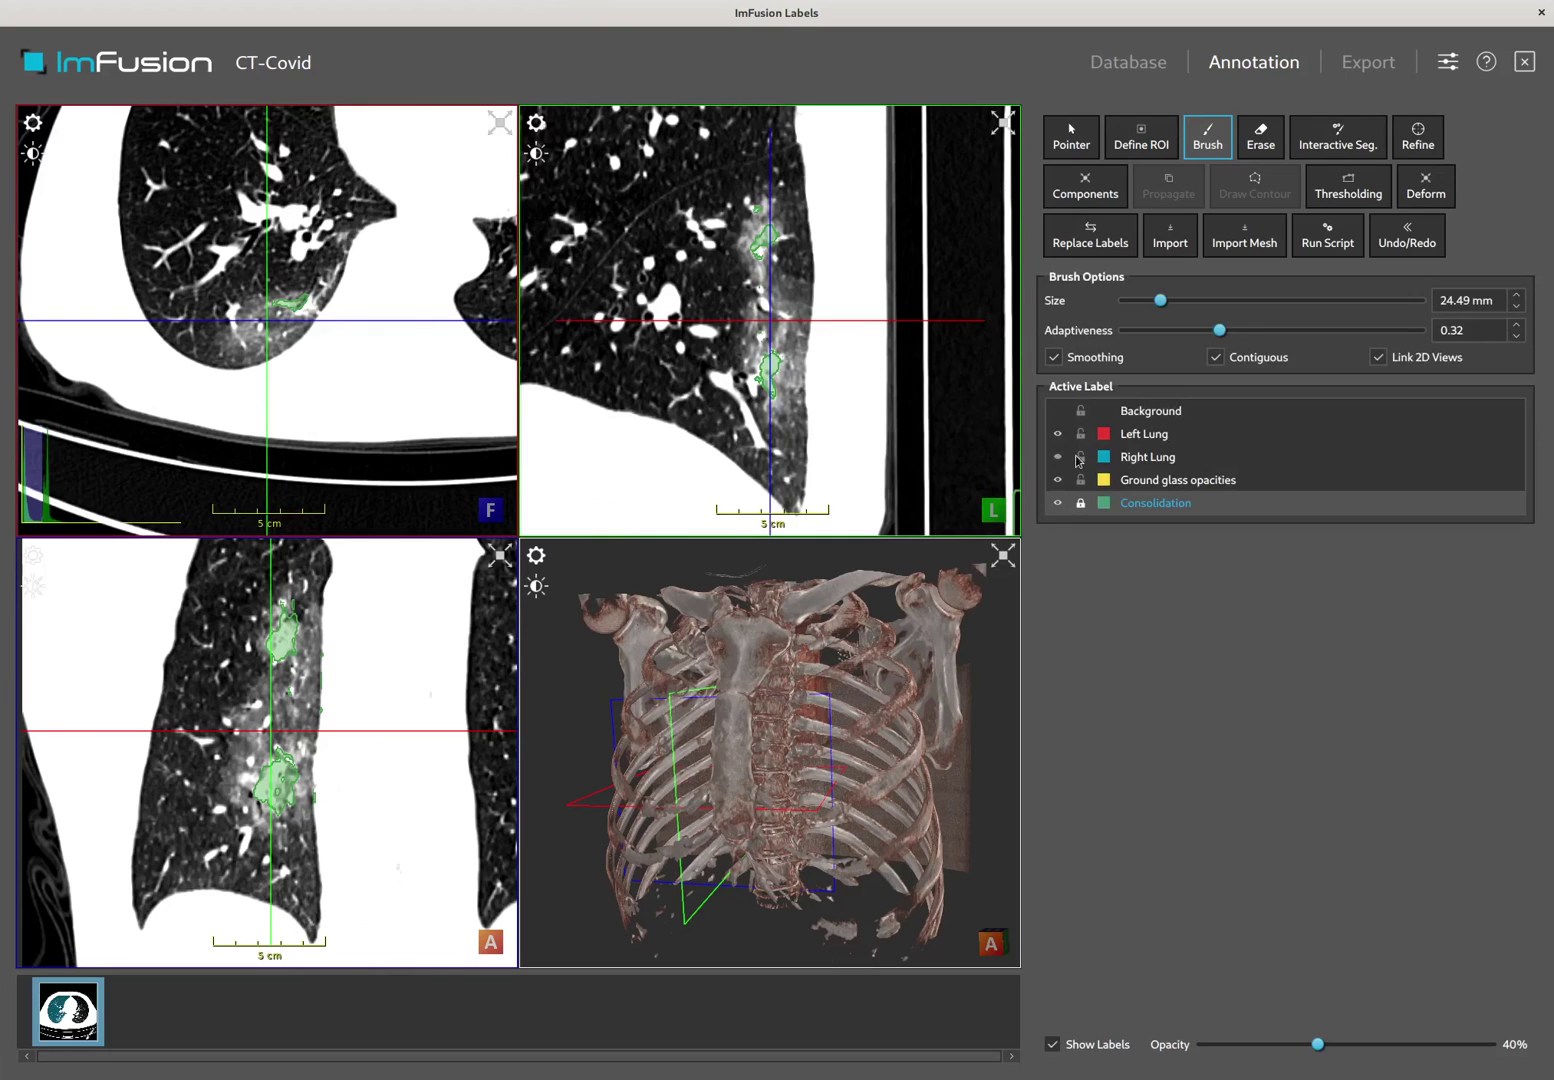
click(1142, 479)
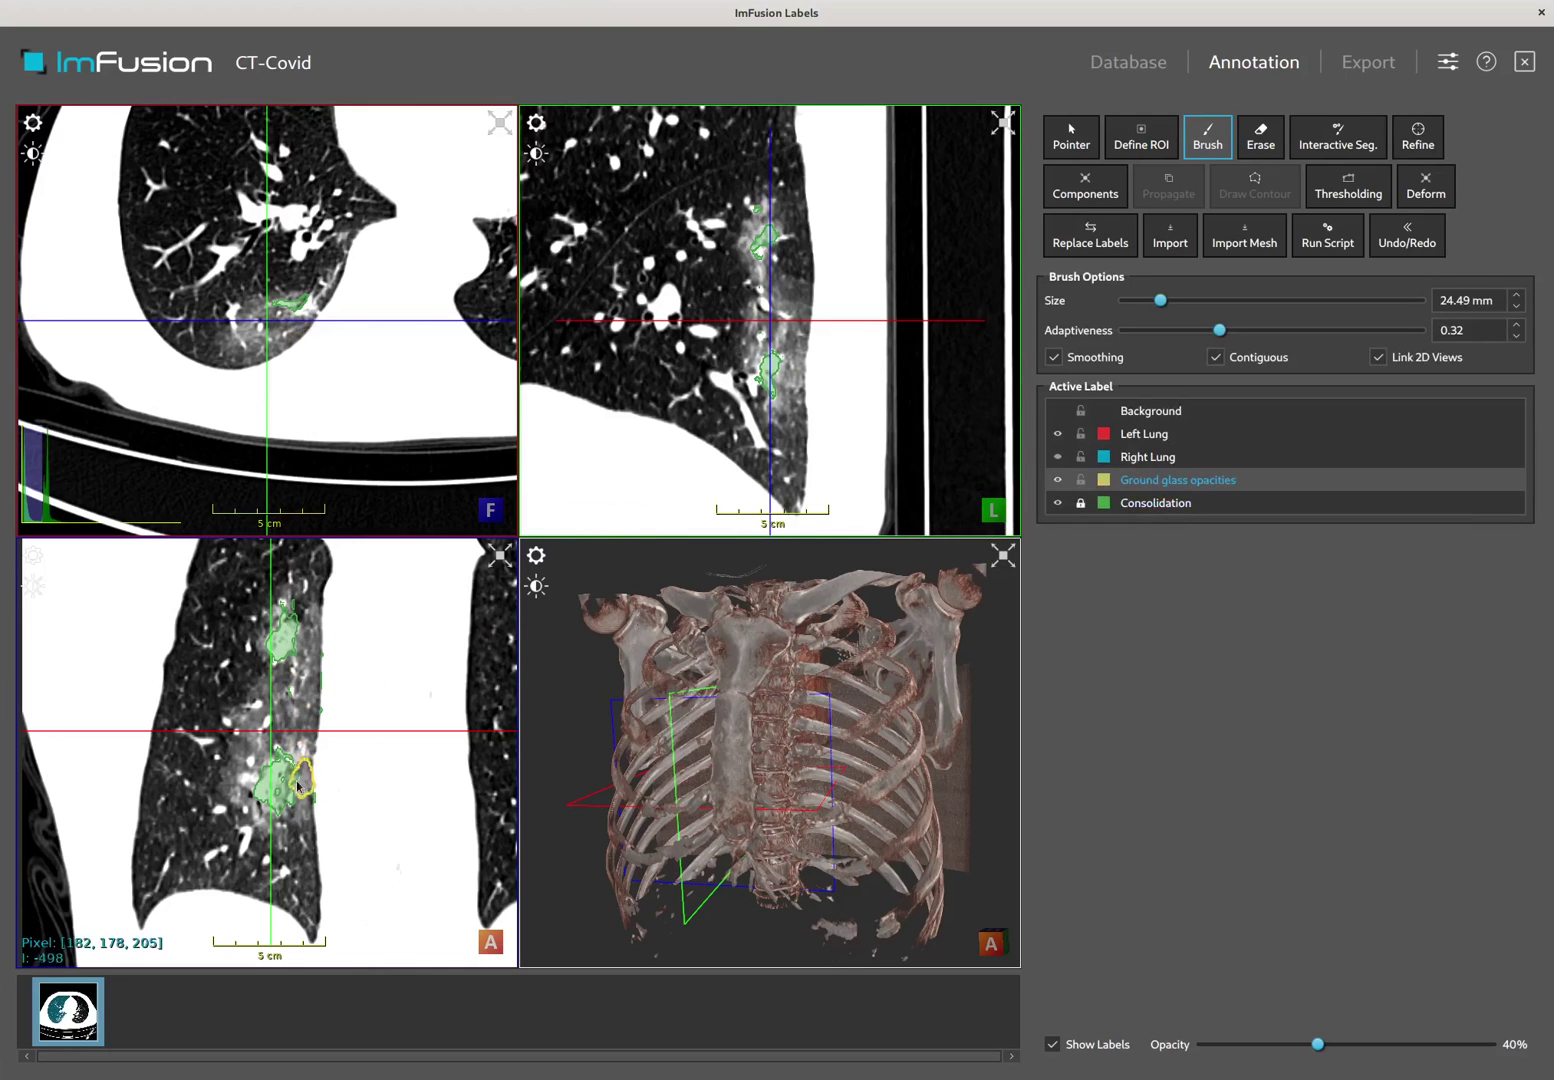
Paint the ground glass opacities surrounding the consolidation in the posterior right lung across several coronal slices.
click(250, 800)
mouse_move(247, 800)
mouse_down()
mouse_move(268, 770)
mouse_move(287, 803)
mouse_move(272, 718)
mouse_move(300, 635)
mouse_move(238, 763)
mouse_up()
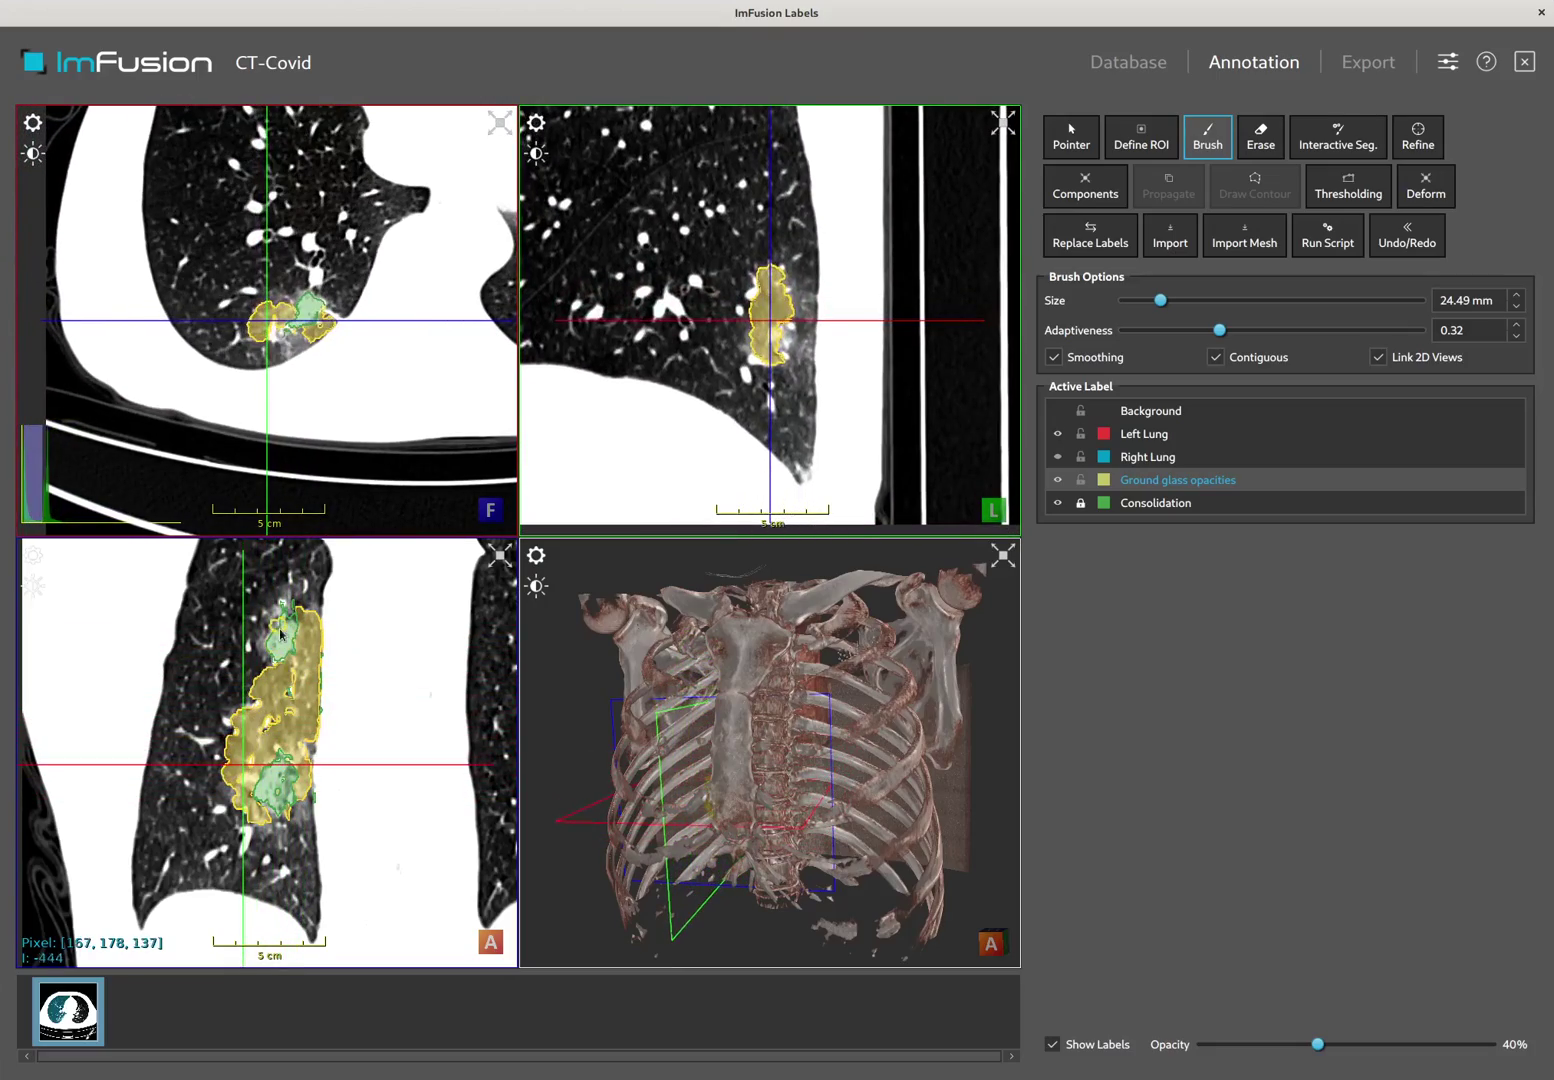
drag(281, 632, 277, 614)
scroll(290, 660, down, 8)
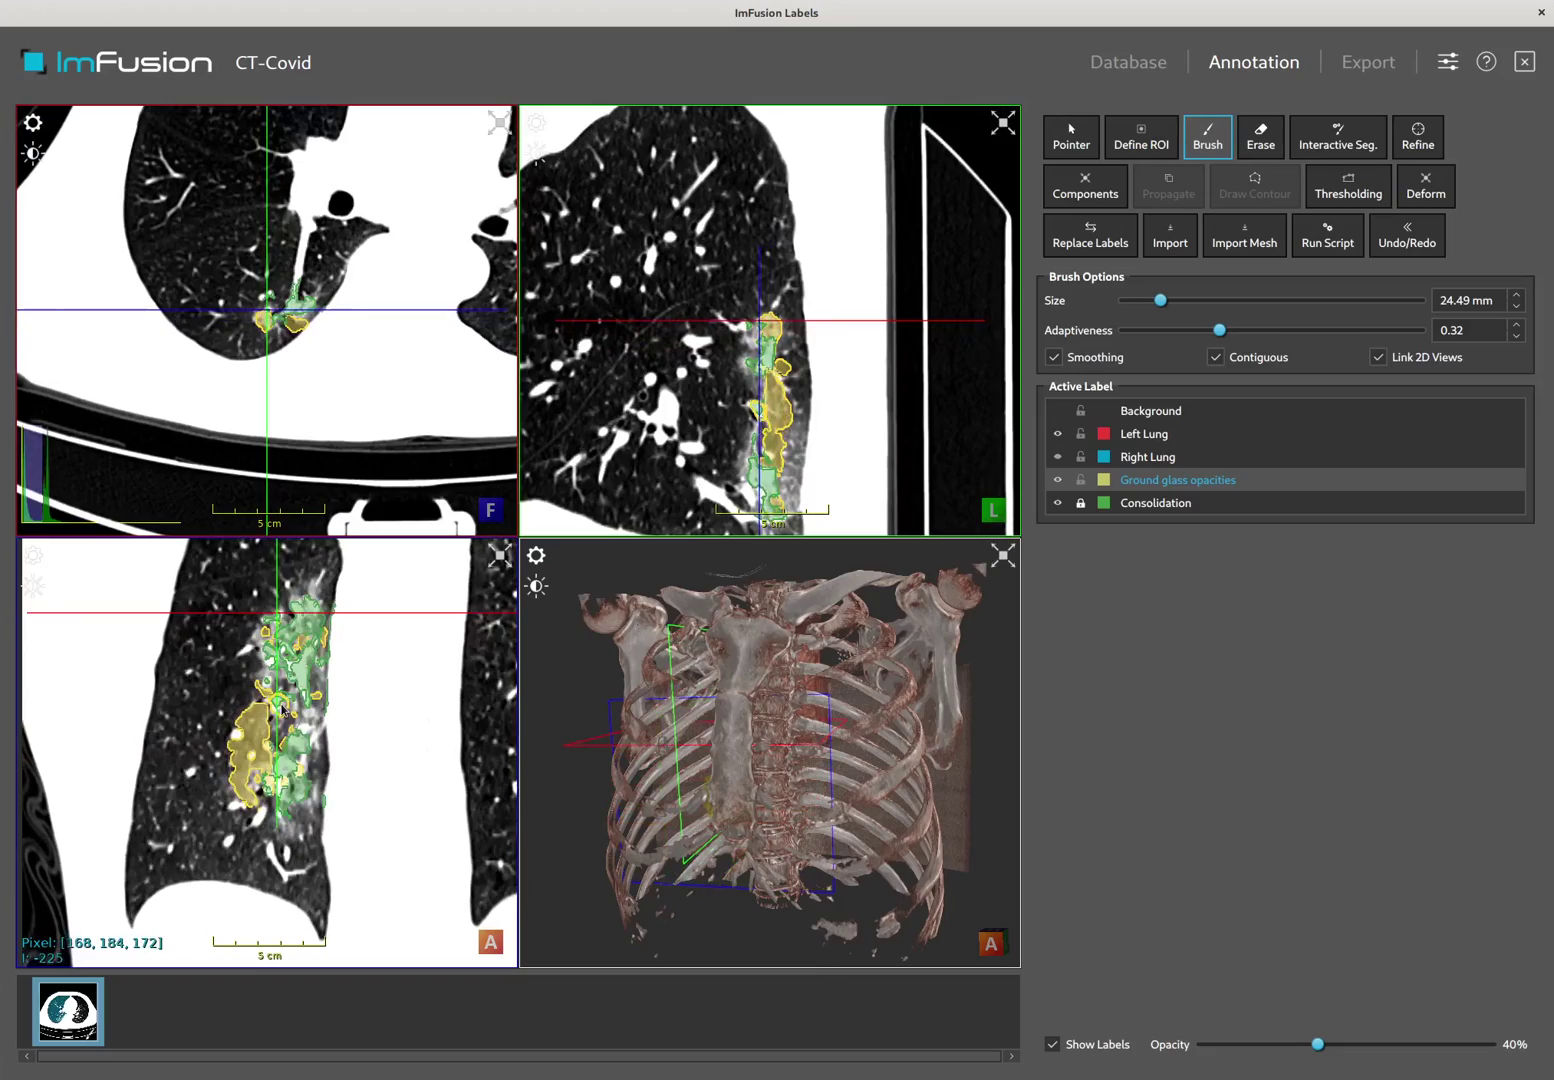
click(279, 817)
mouse_move(279, 817)
mouse_down()
mouse_move(302, 750)
mouse_move(291, 648)
mouse_move(279, 694)
mouse_move(301, 611)
mouse_up()
scroll(297, 668, down, 5)
scroll(297, 668, down, 7)
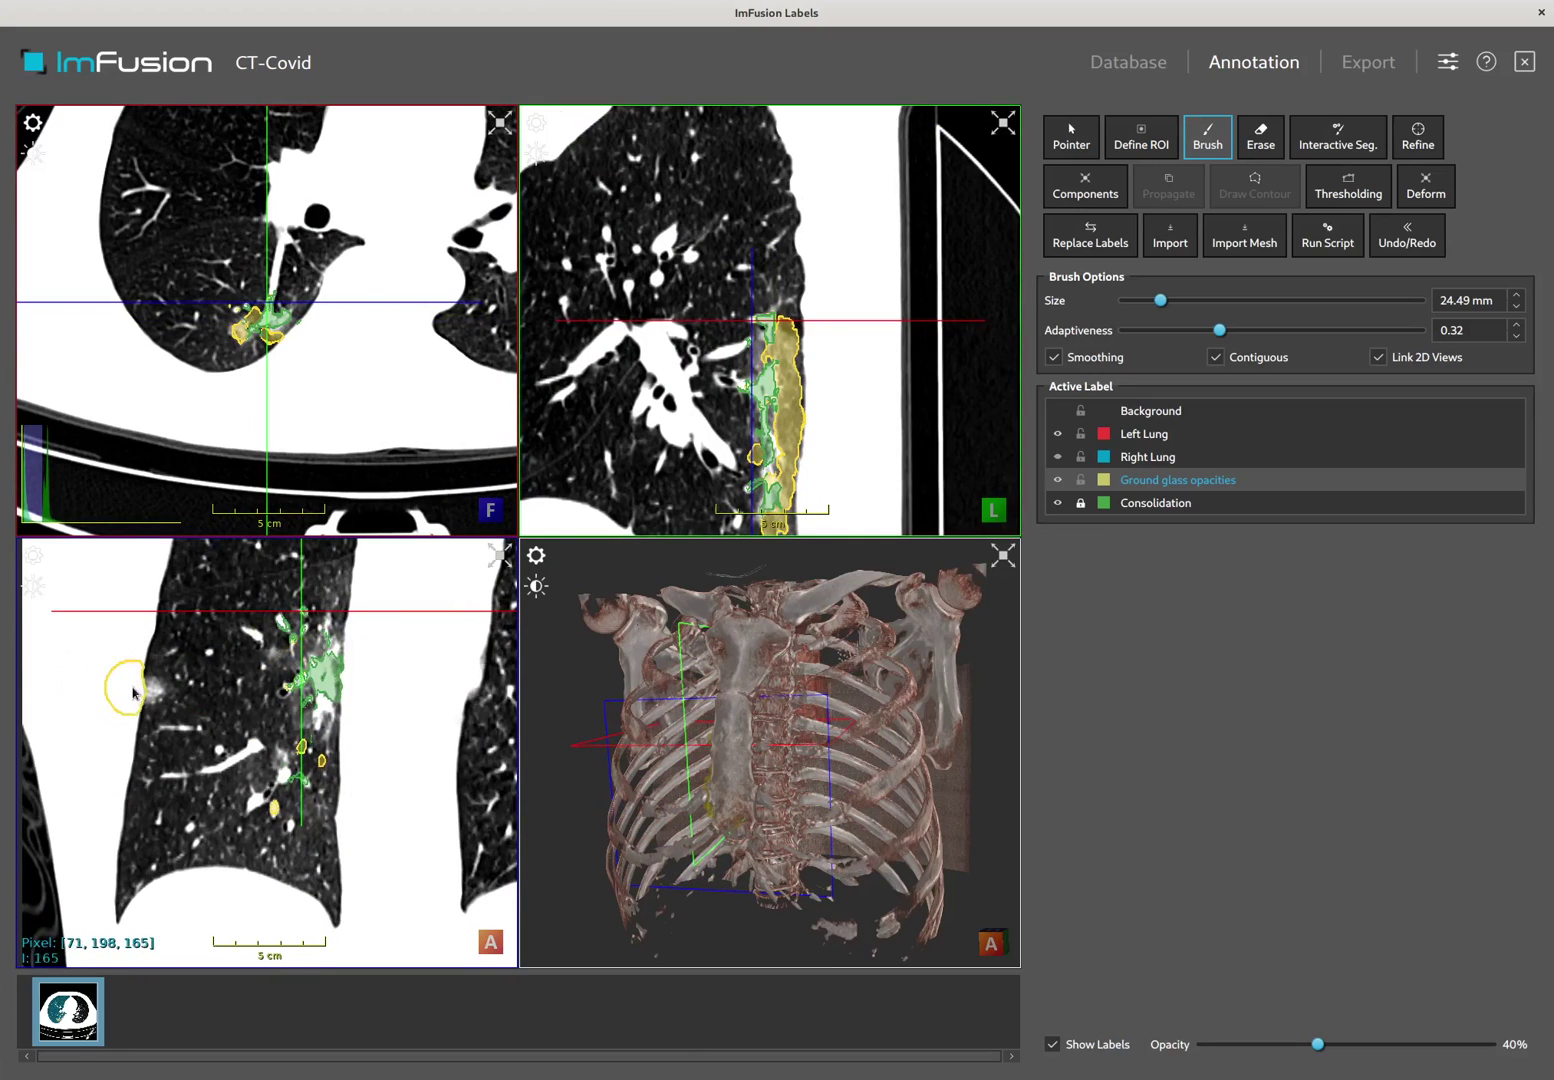
Paint the small ground glass opacity at the outer wall of the right lung in successive coronal slices.
click(143, 692)
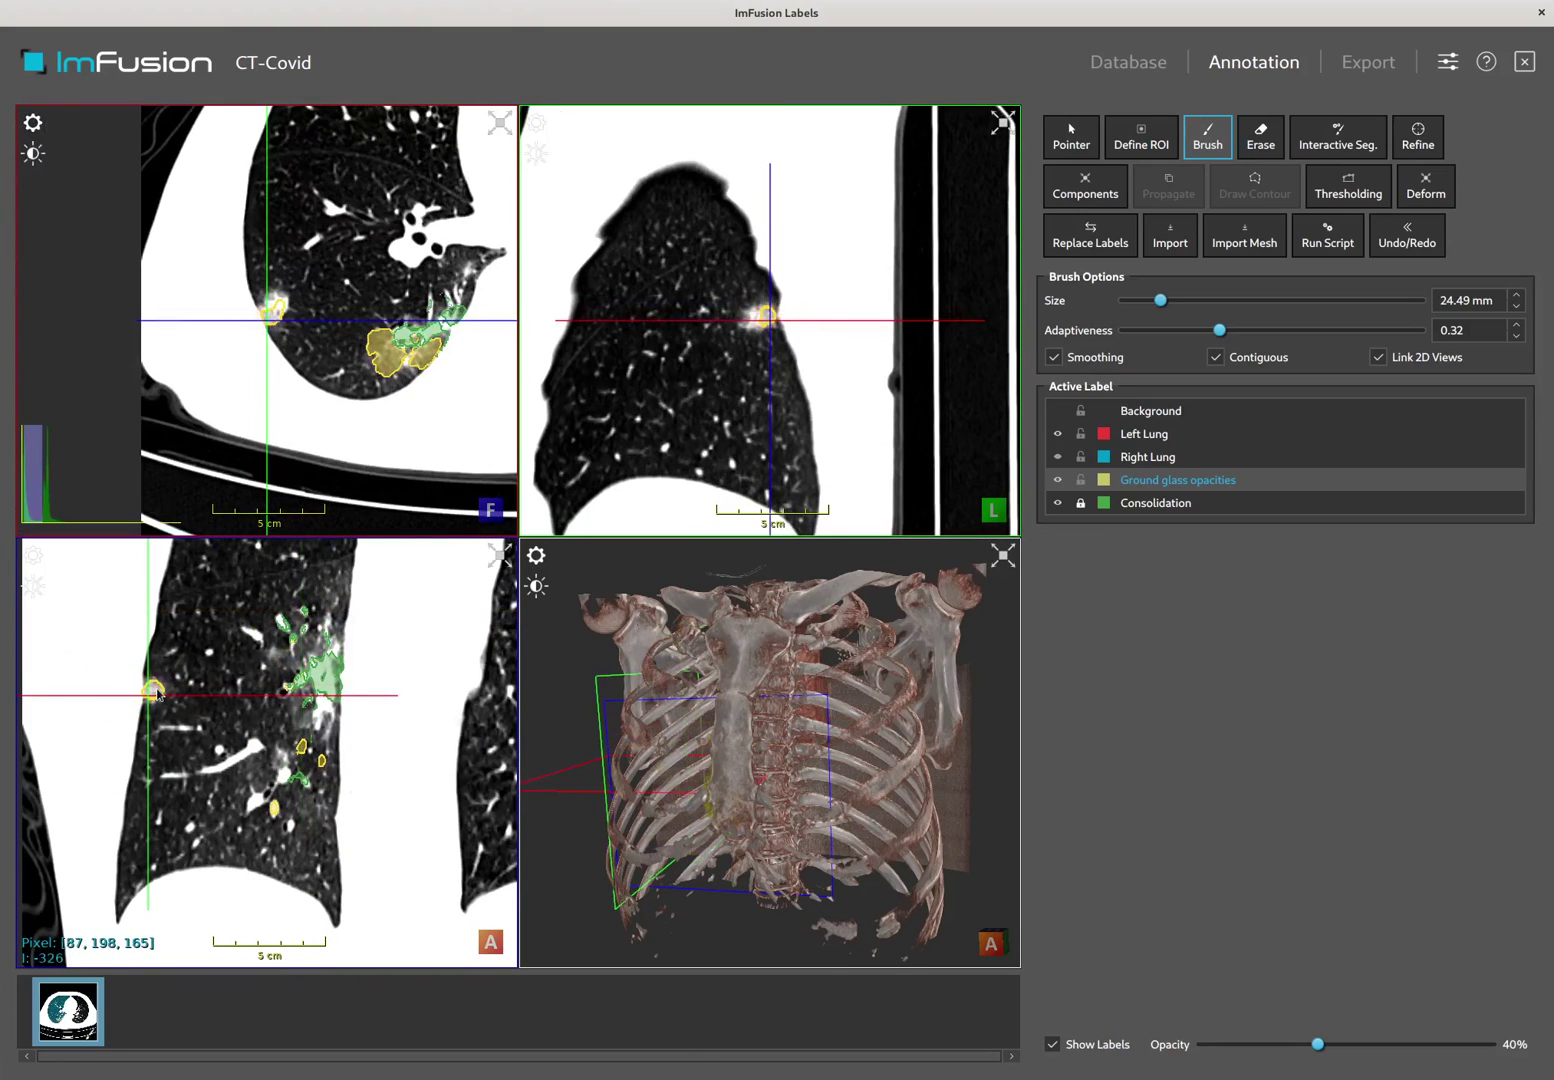
click(157, 692)
scroll(272, 716, down, 7)
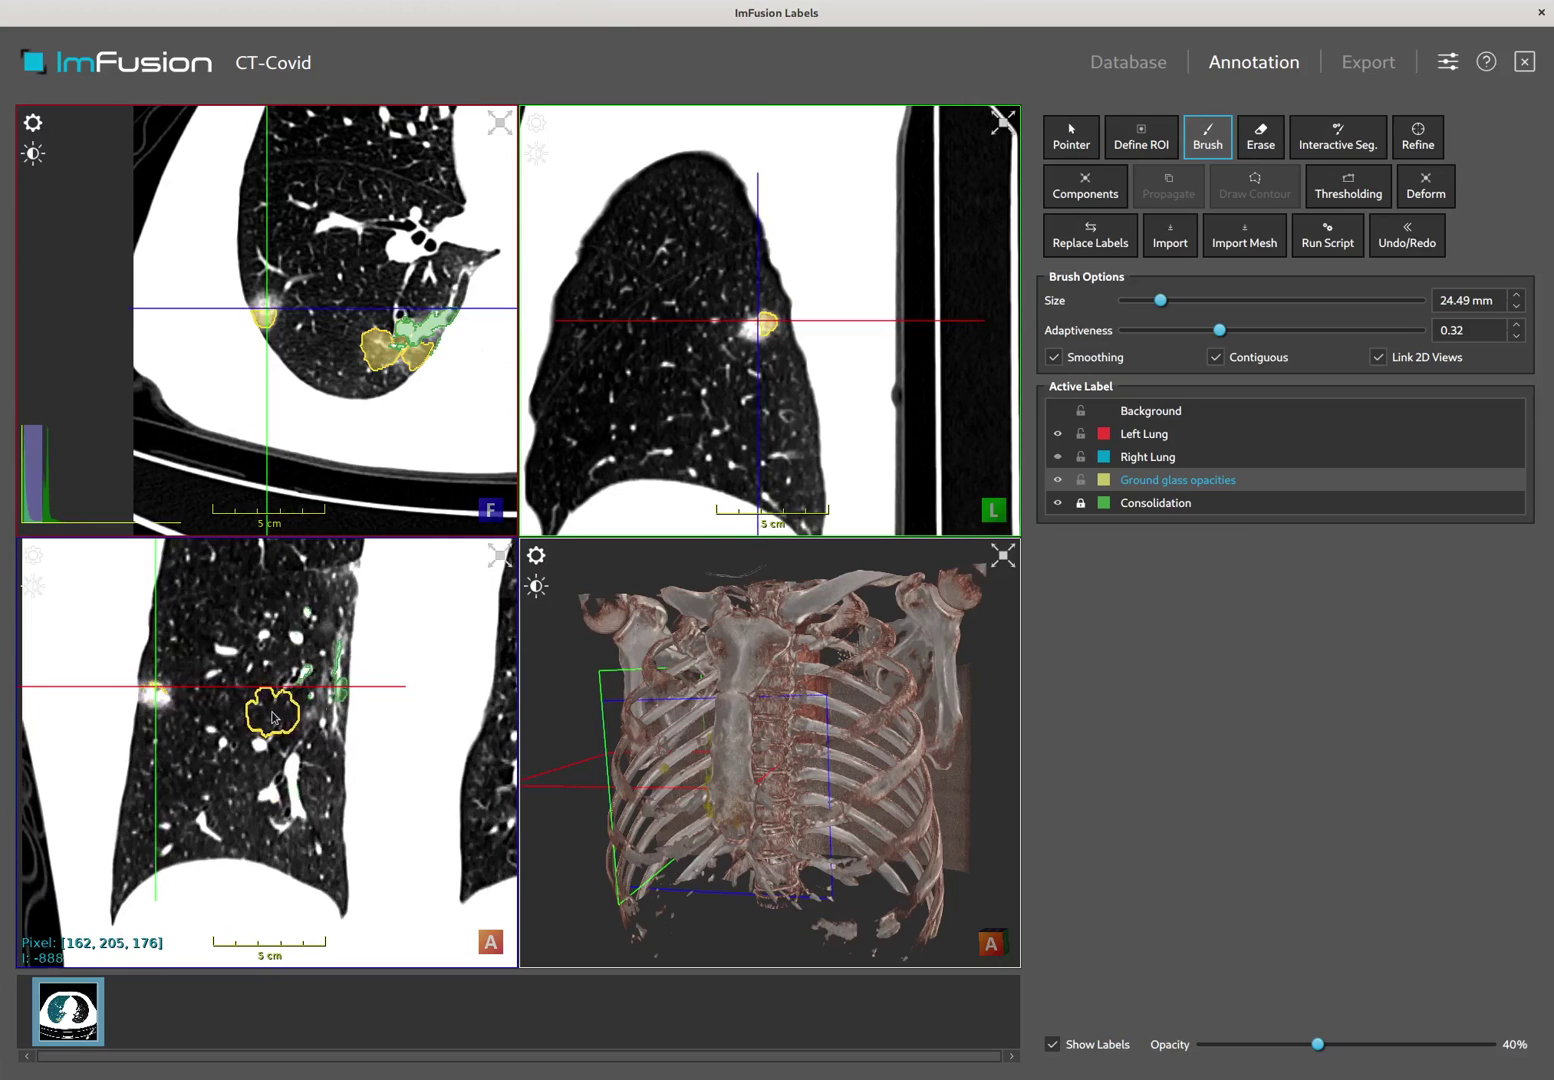
scroll(272, 716, down, 10)
click(157, 692)
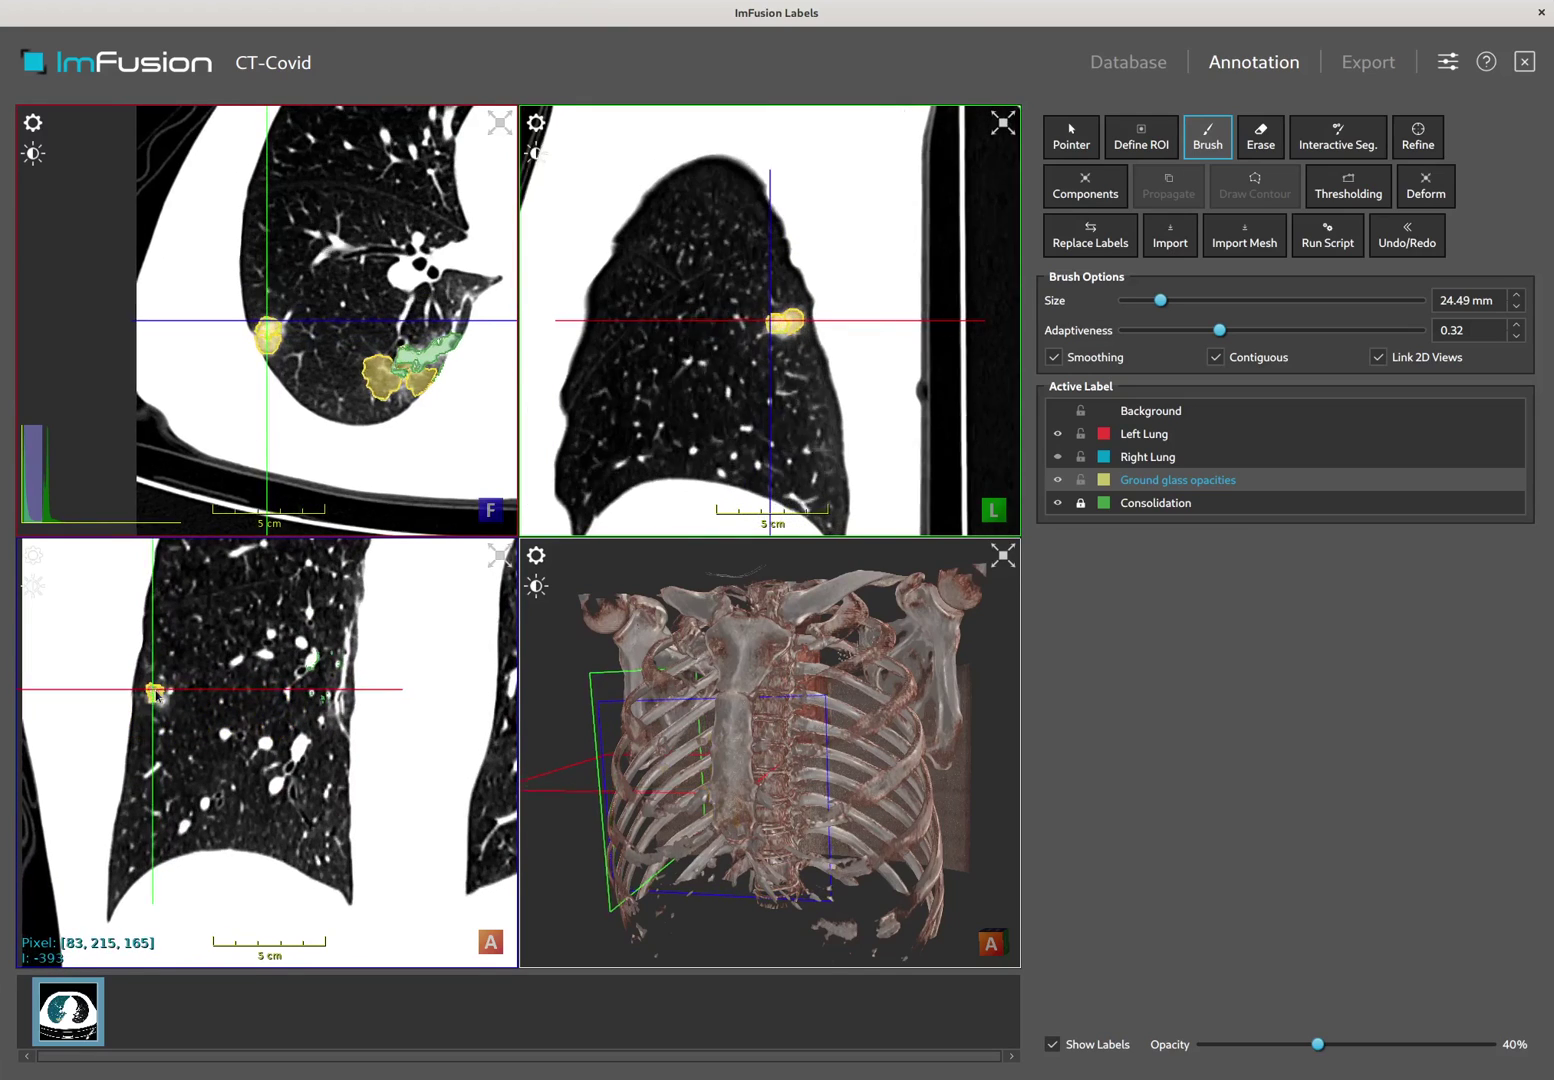
Review the Ground glass opacities and Consolidation labels slice by slice through the lower right lung in the axial view.
scroll(160, 700, down, 6)
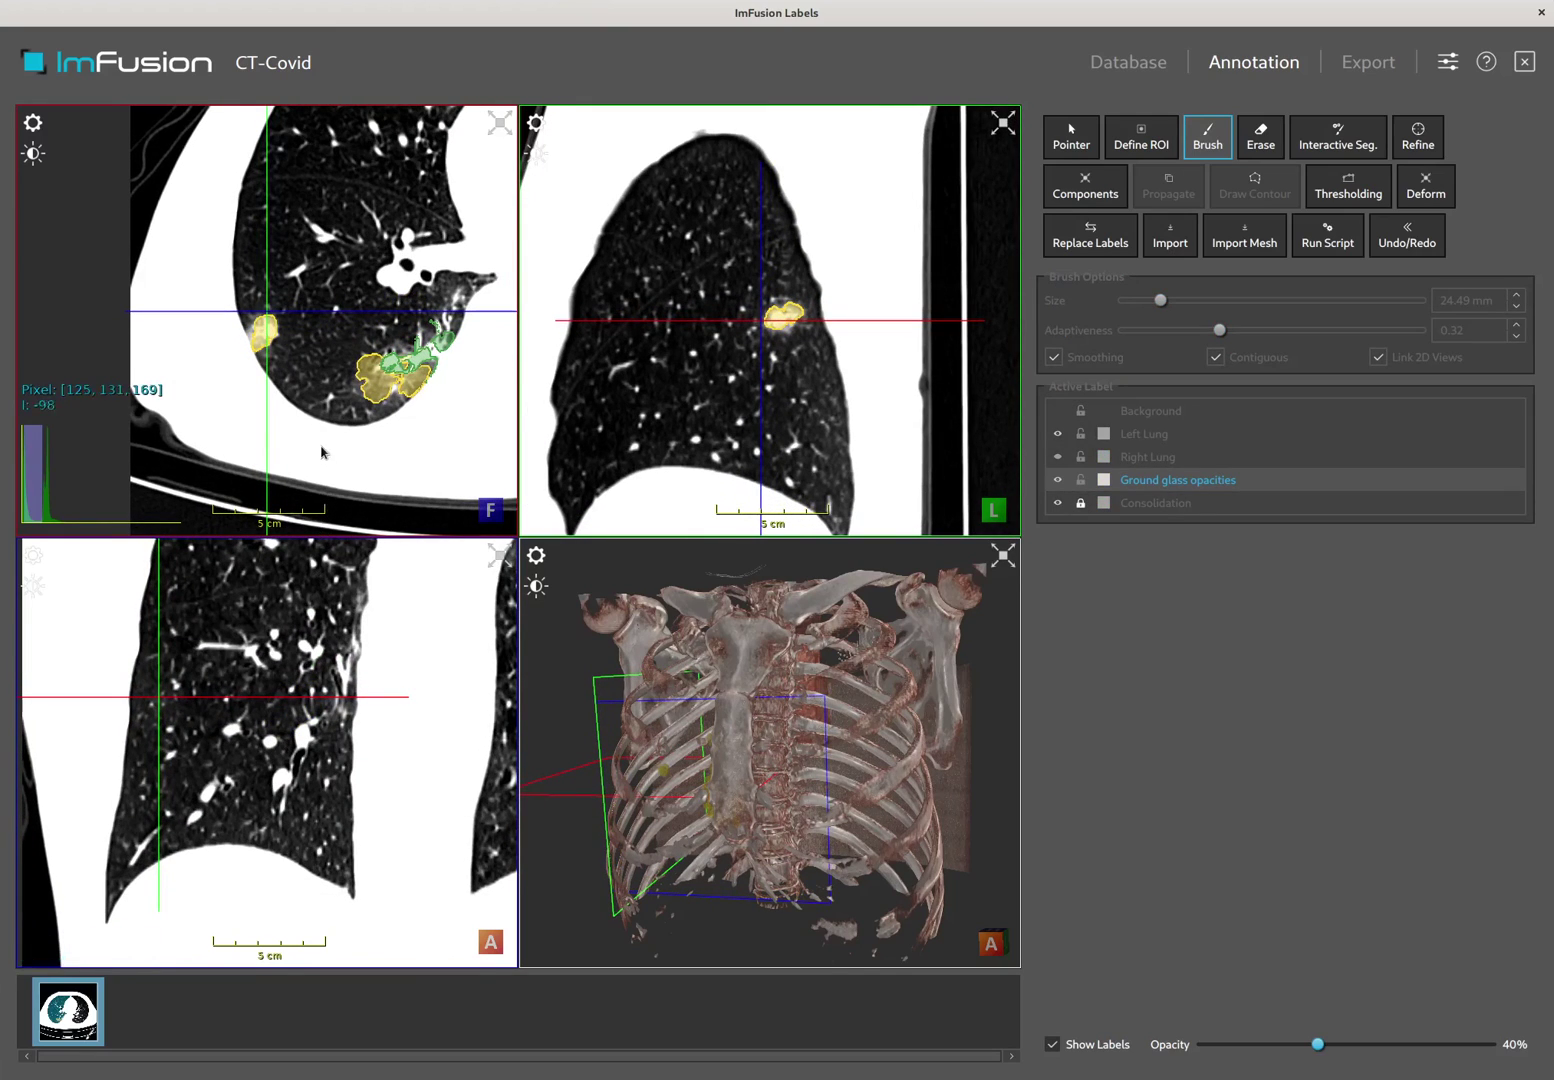
scroll(324, 342, up, 7)
scroll(326, 351, down, 6)
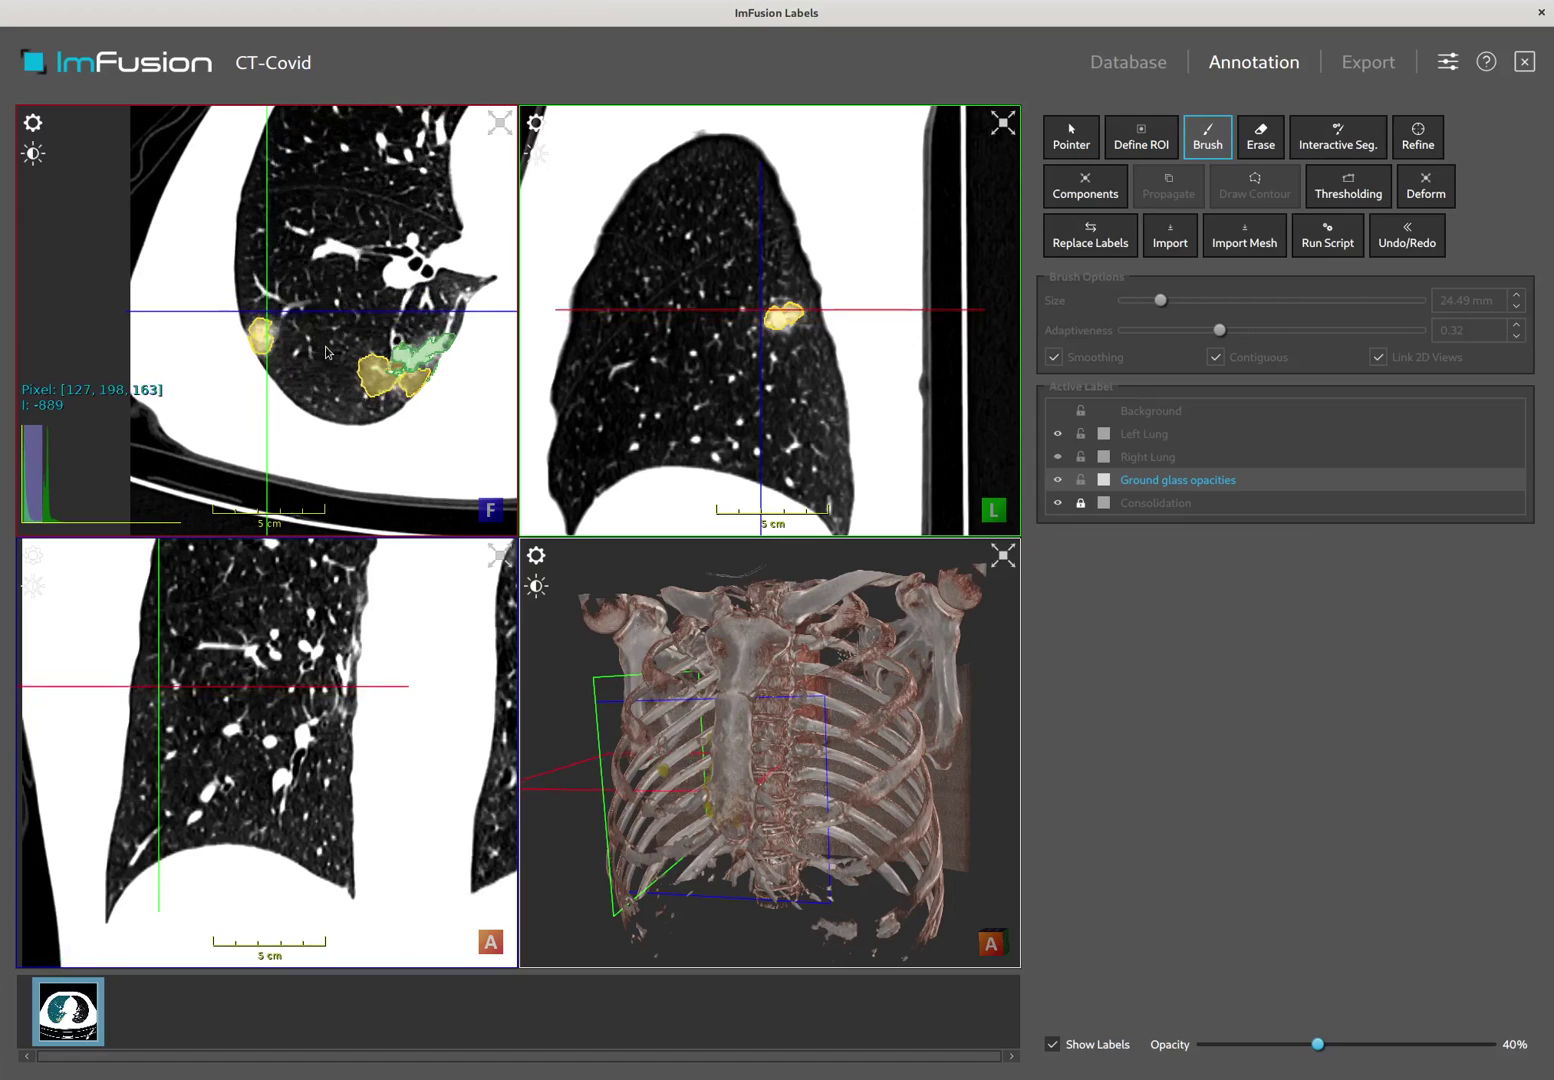
scroll(326, 351, down, 20)
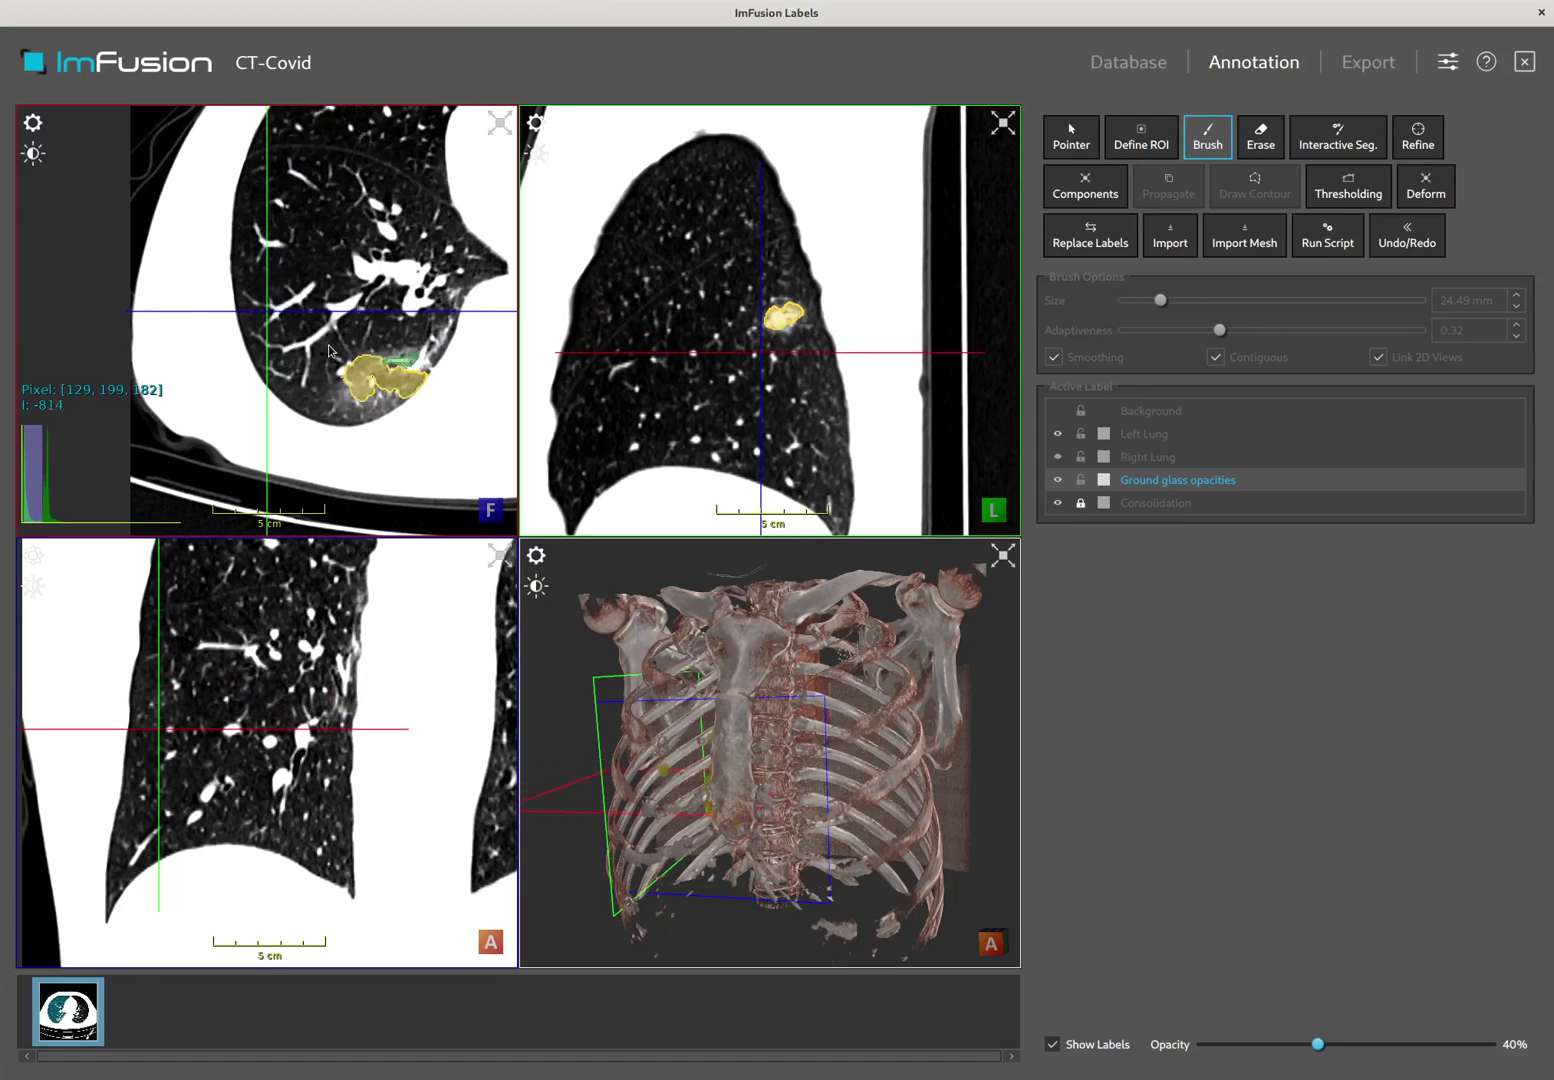
scroll(330, 350, down, 16)
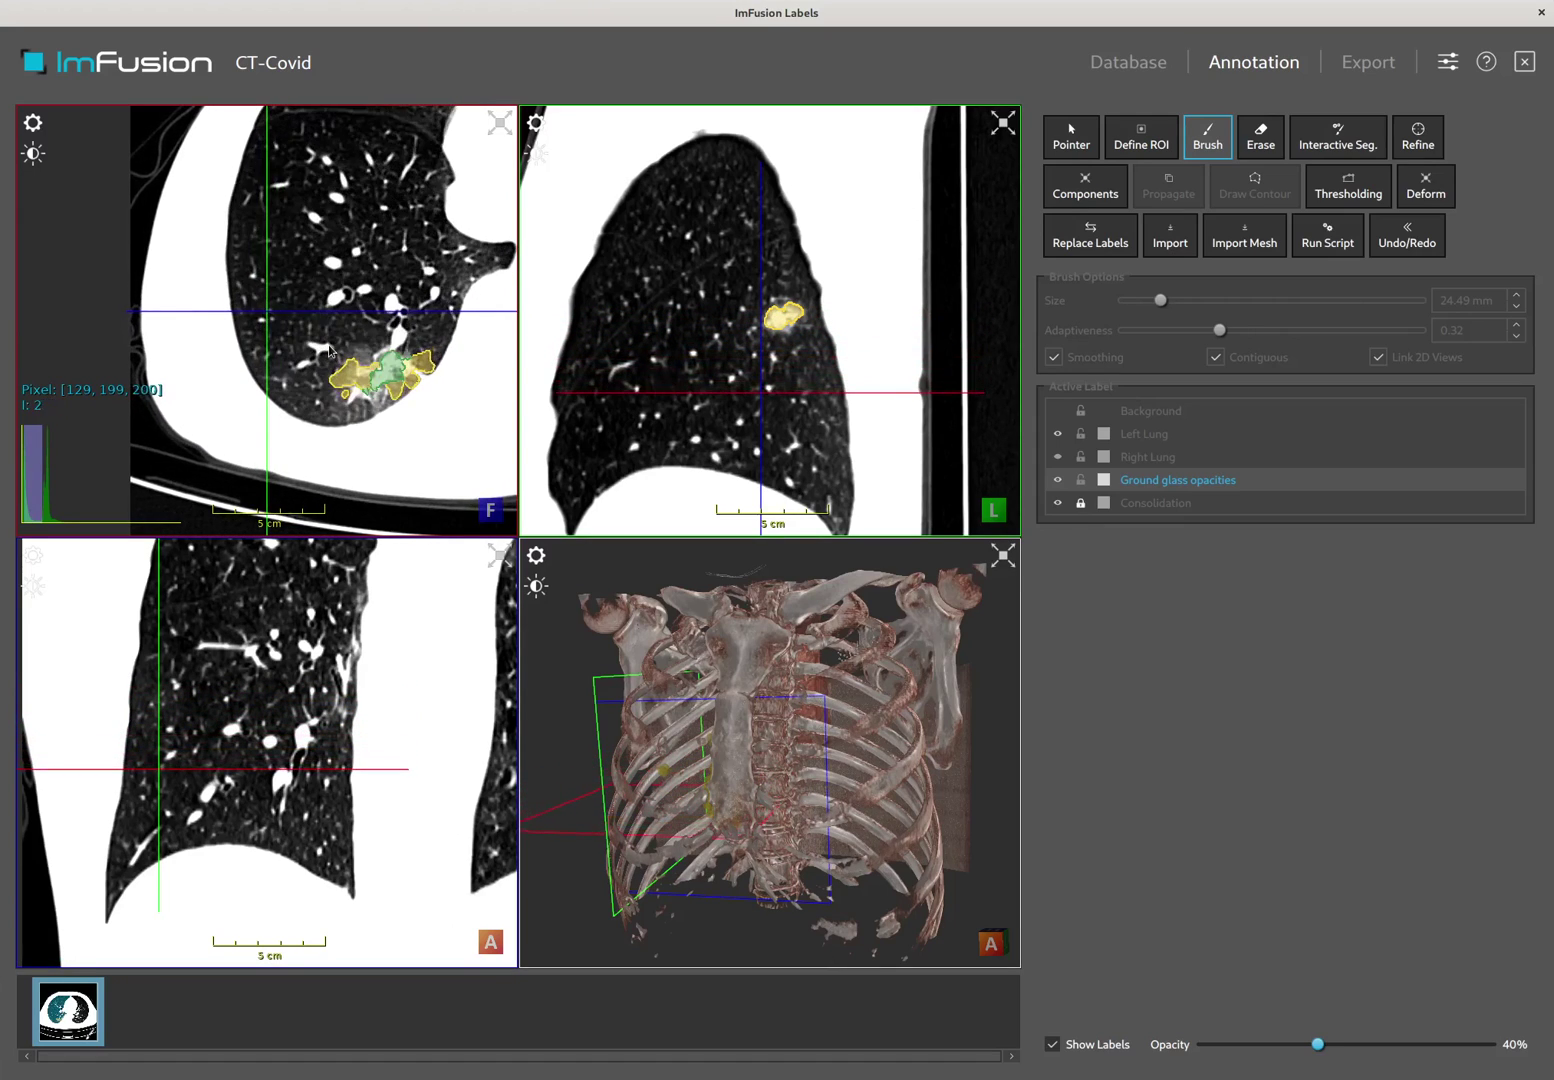
scroll(330, 350, down, 5)
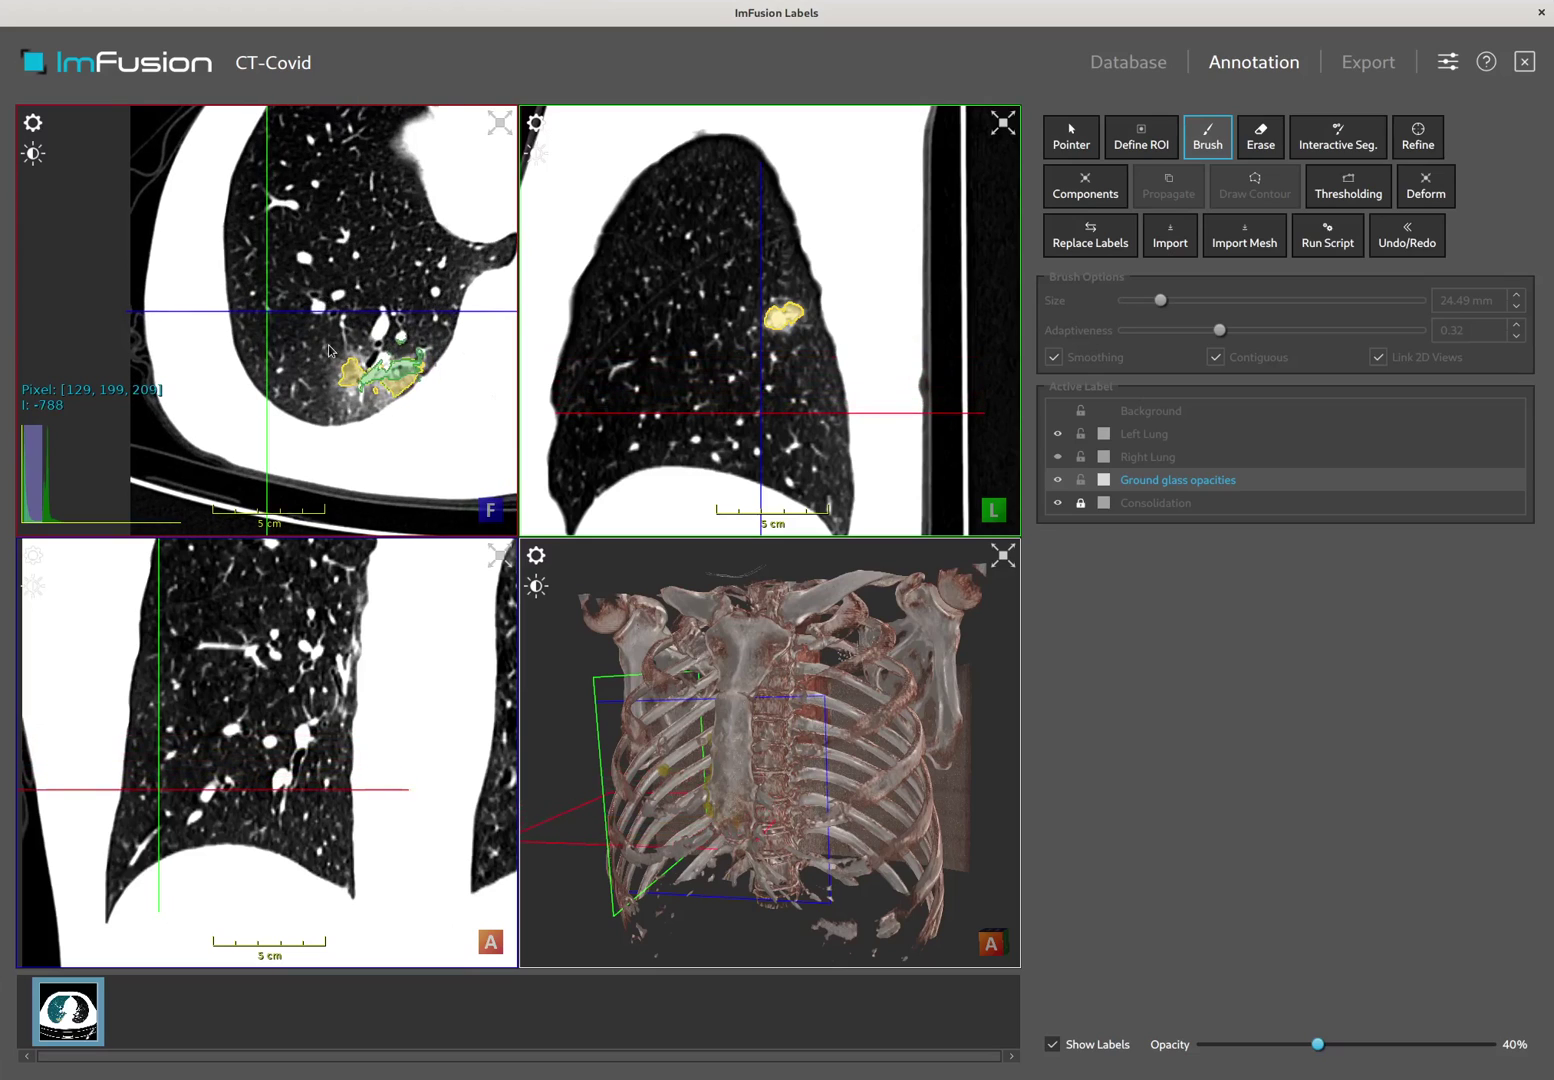
scroll(330, 350, down, 5)
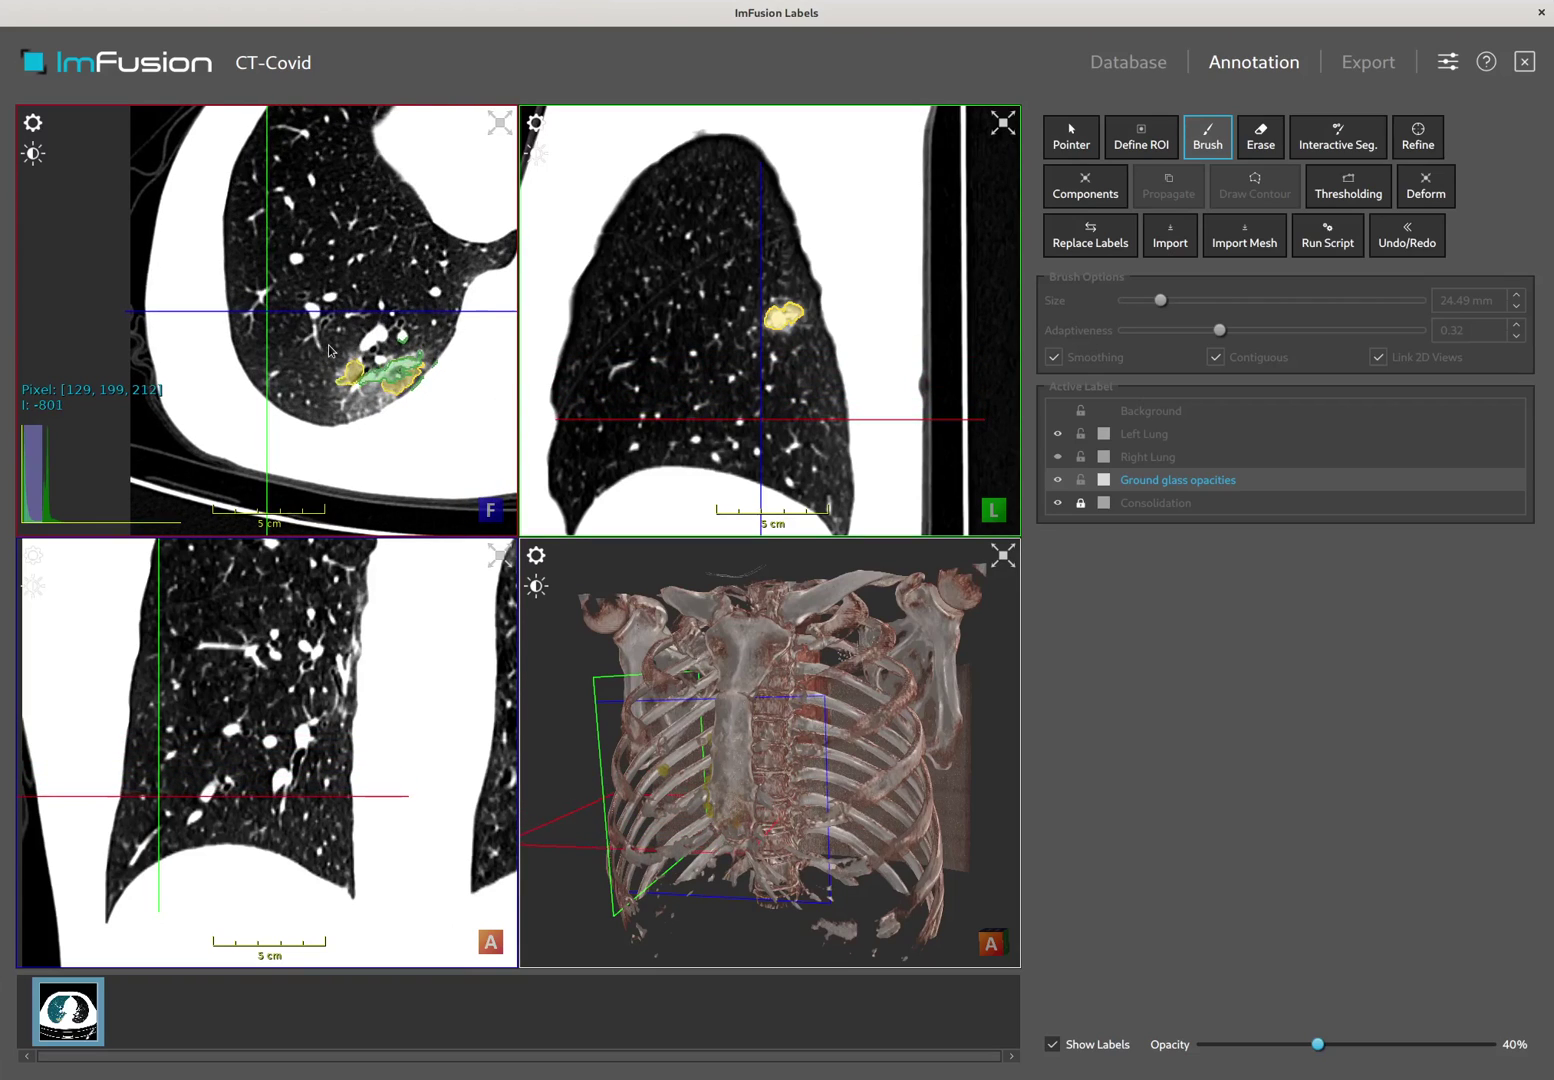
scroll(330, 350, down, 4)
scroll(330, 350, down, 4)
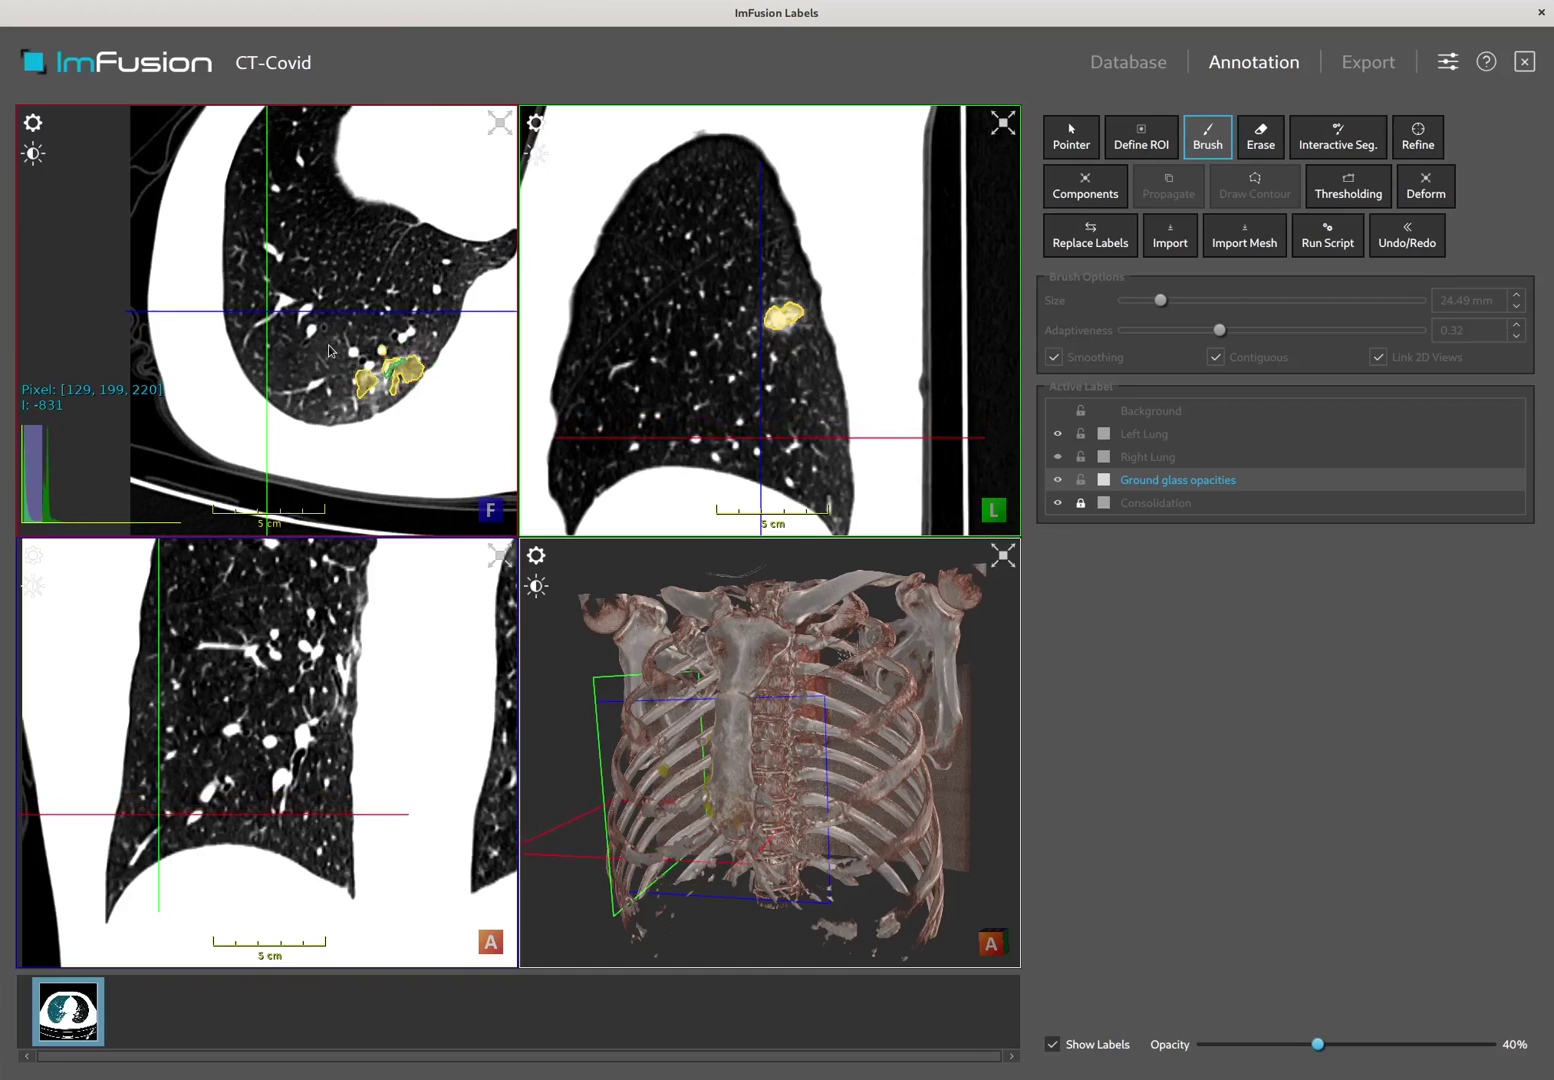